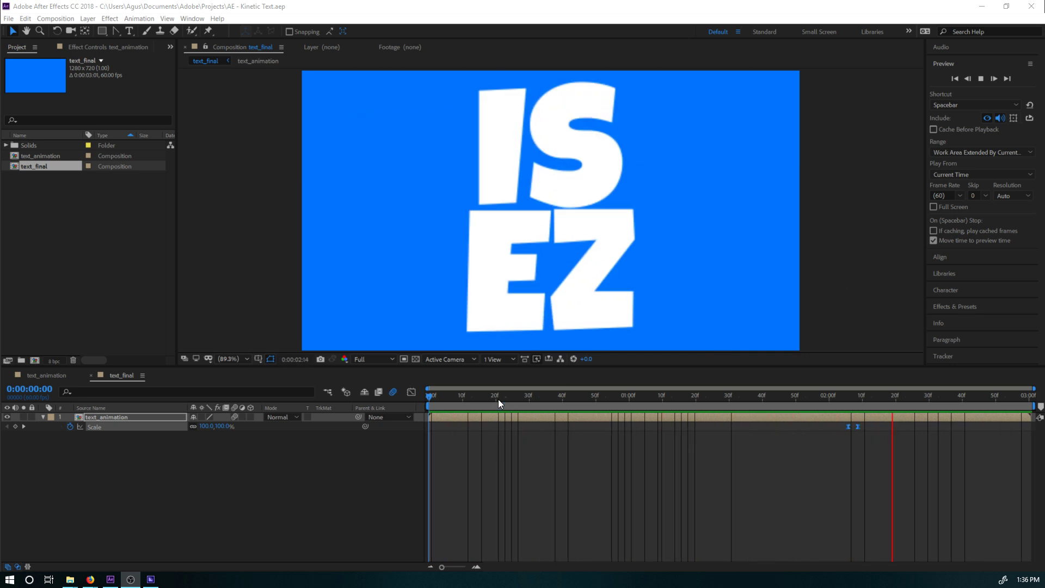
Rewind and preview the text animation twice, stopping the second preview at 1:12.
left_click_drag(498, 400, 417, 406)
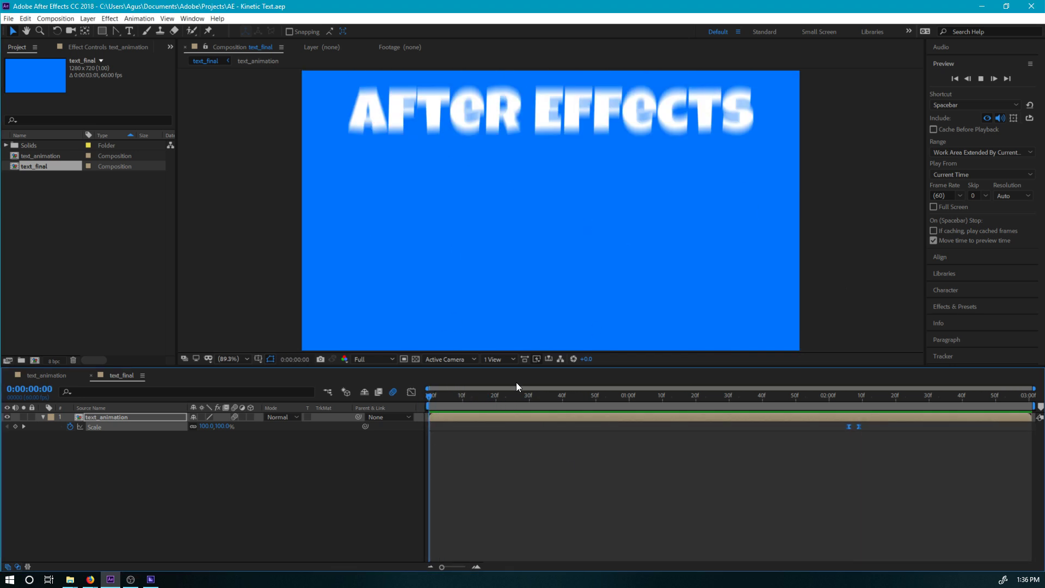
key("space")
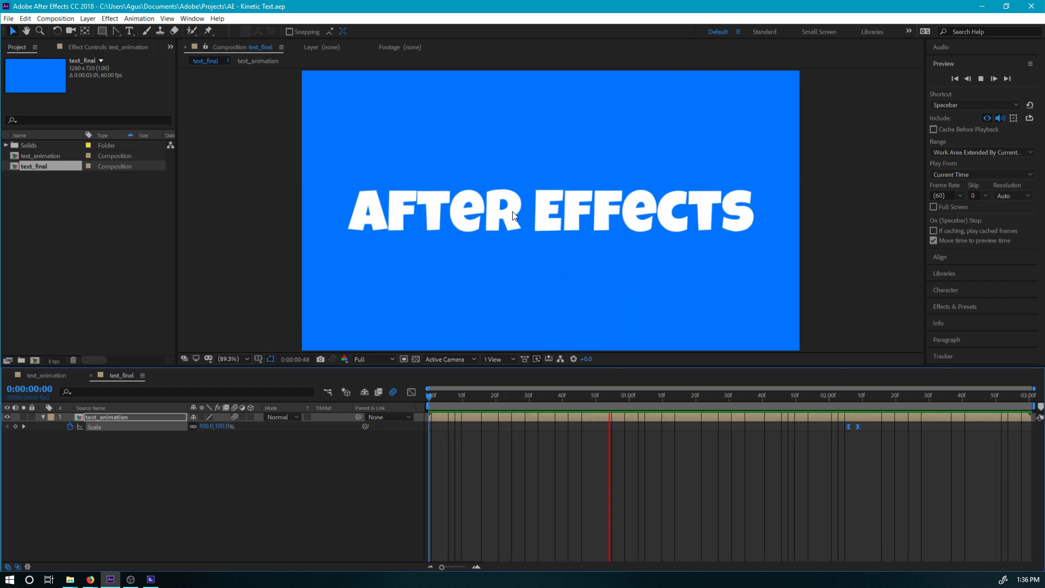
key("space")
left_click_drag(600, 391, 417, 406)
key("space")
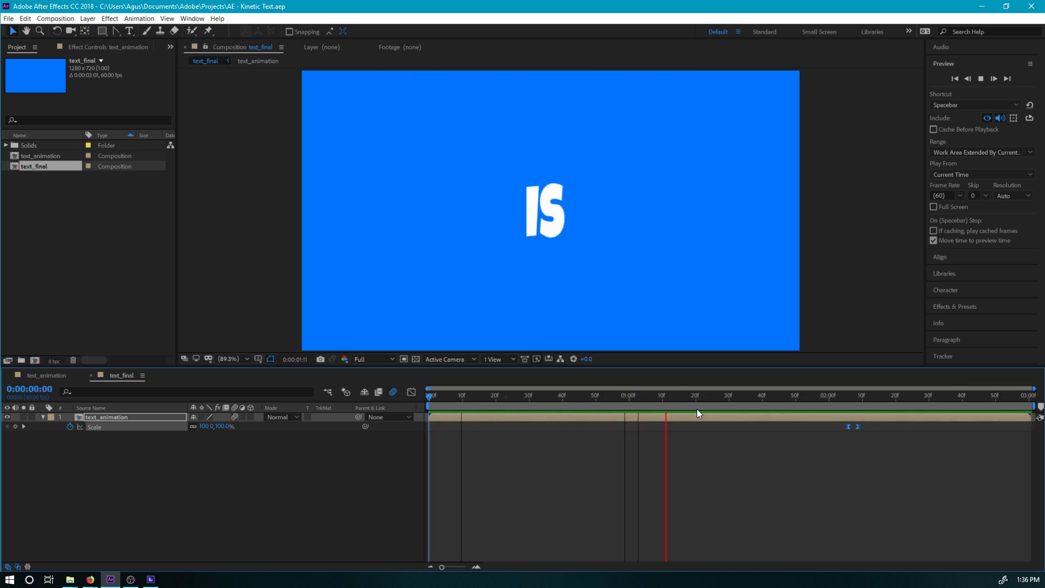
key("space")
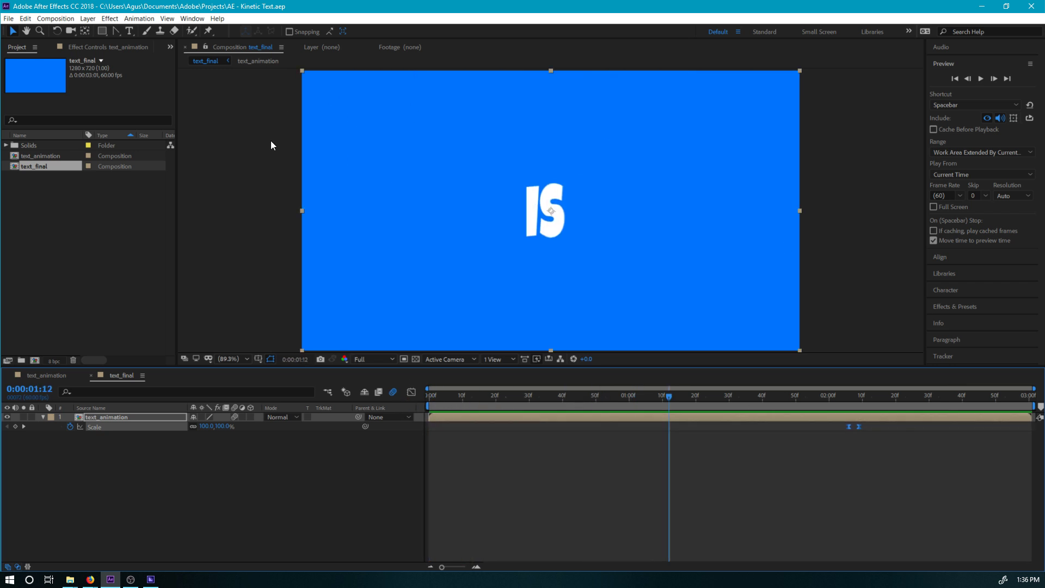
Look through the File and Help menus, then rewind and replay the animation.
left_click(8, 19)
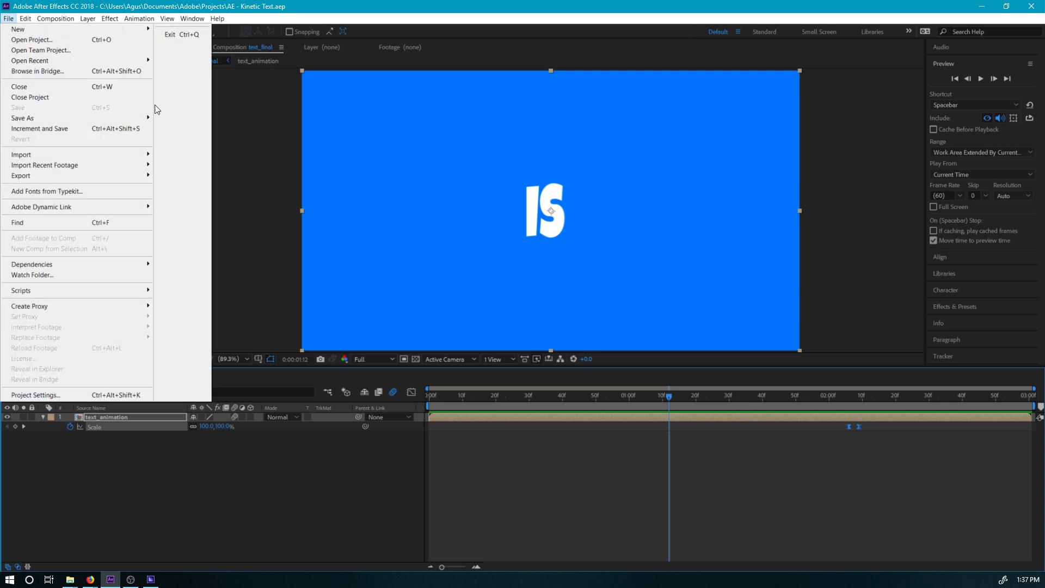
mouse_move(149, 118)
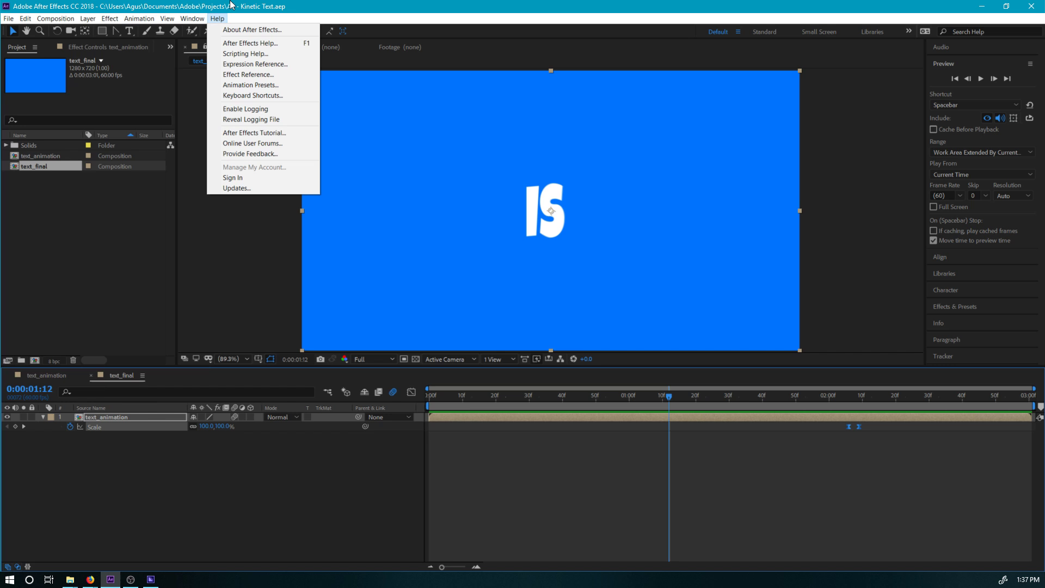
left_click(221, 18)
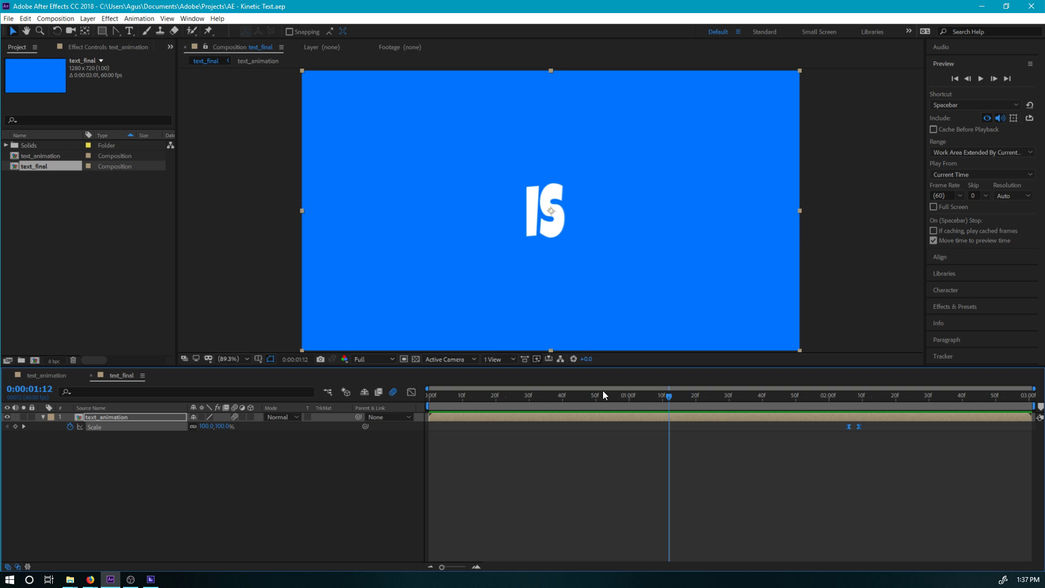
left_click_drag(506, 394, 397, 385)
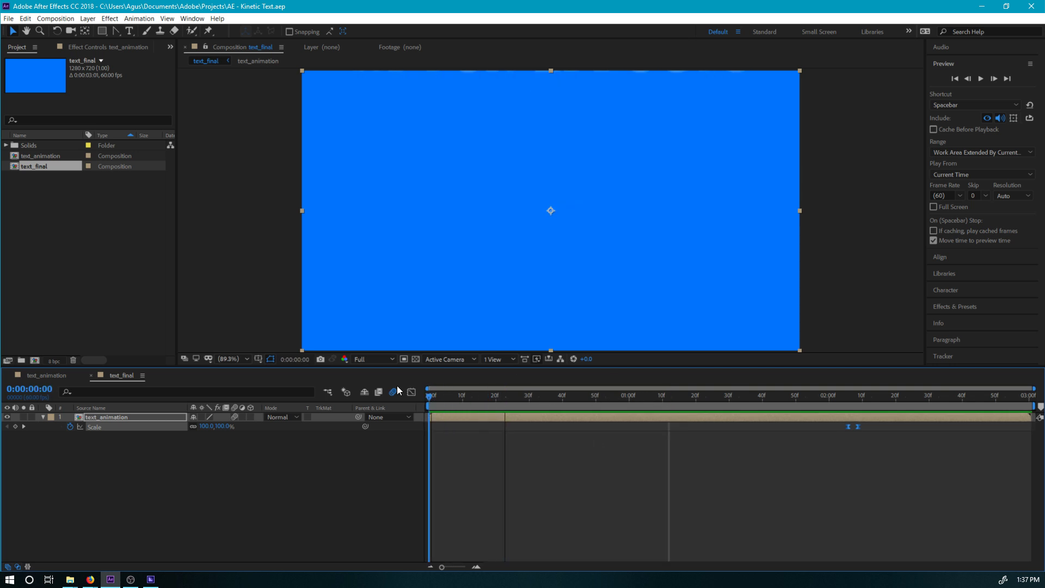
key("space")
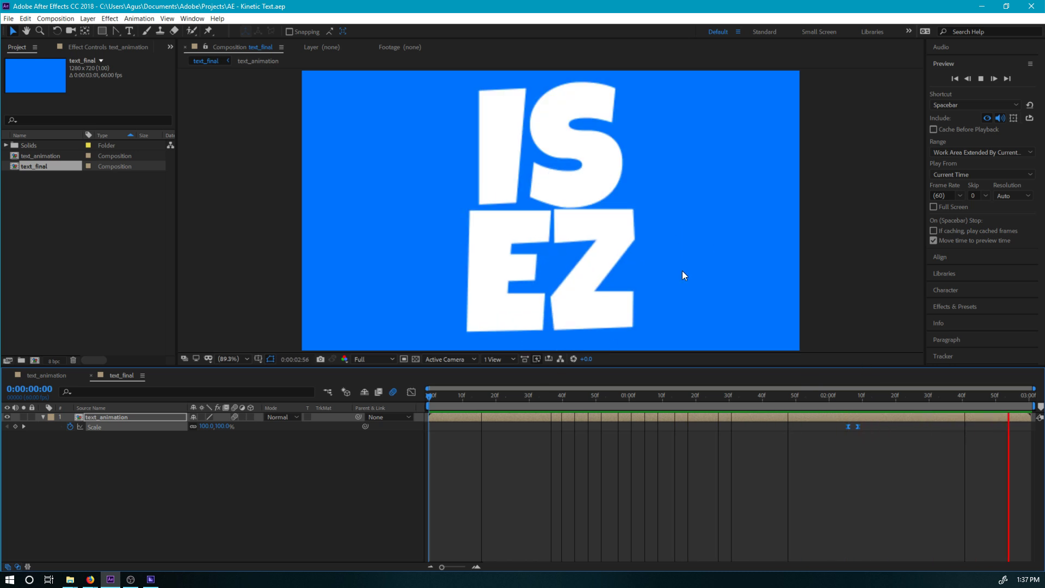
key("space")
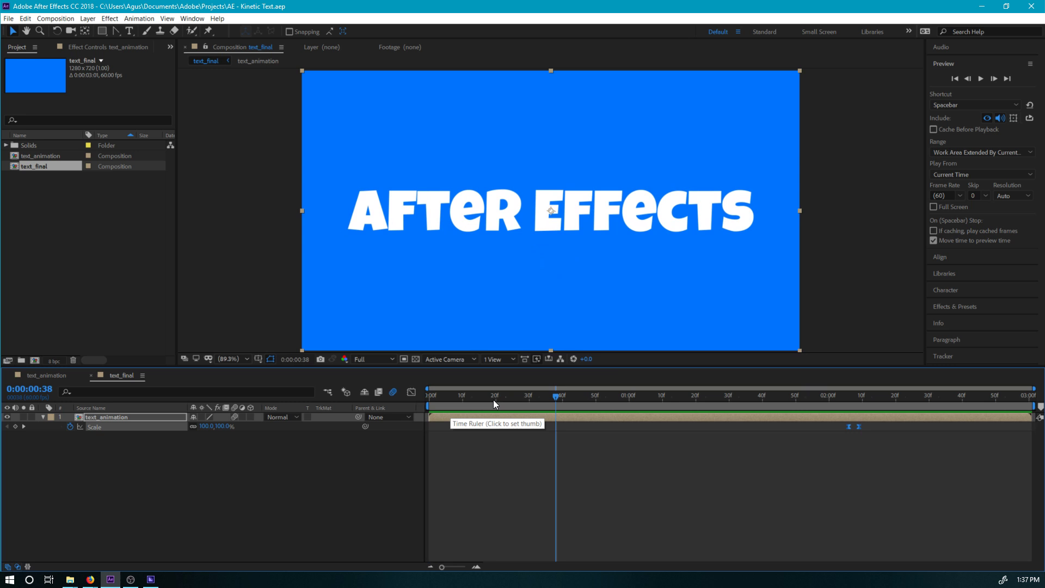
Scrub to the IS EZ frames, enable layer and composition motion blur, and preview it.
left_click_drag(493, 401, 428, 417)
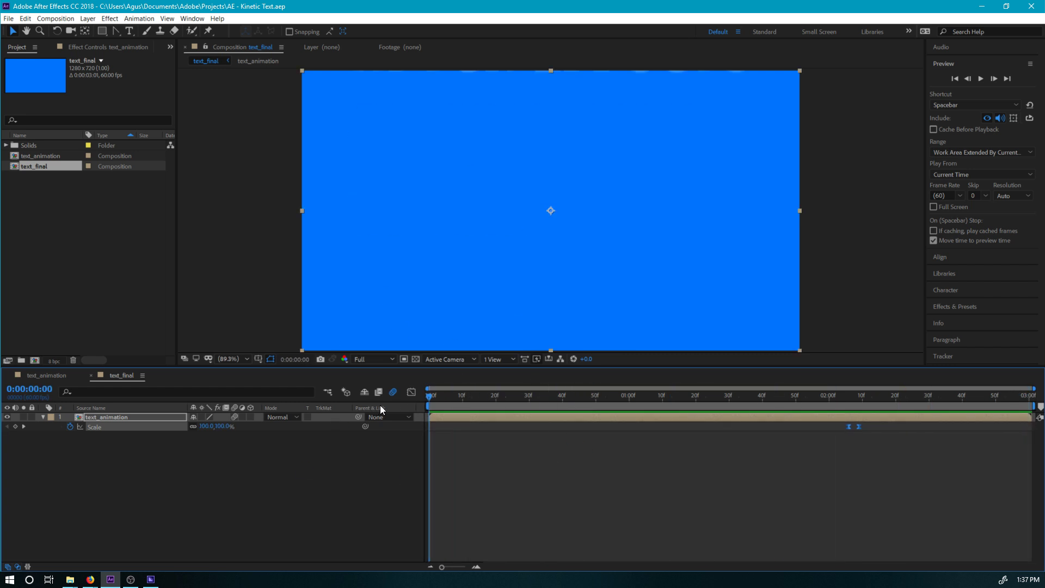
left_click(392, 395)
left_click(391, 390)
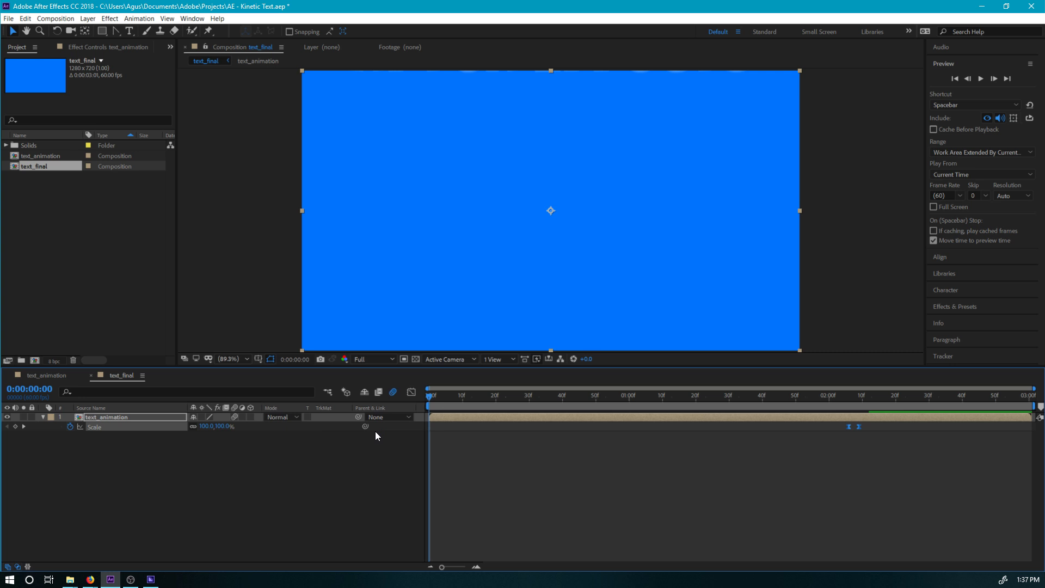
key("space")
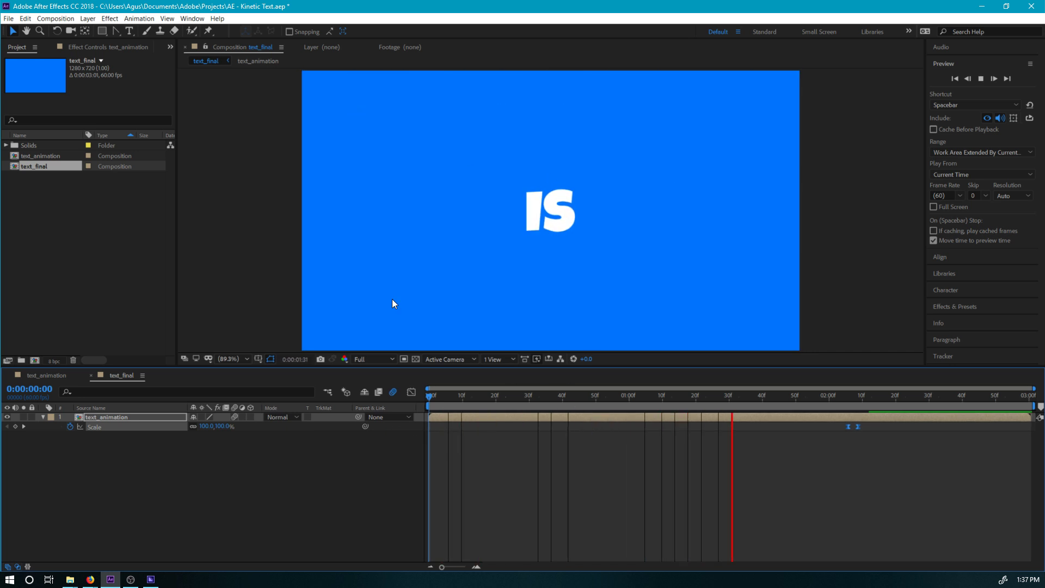
key("space")
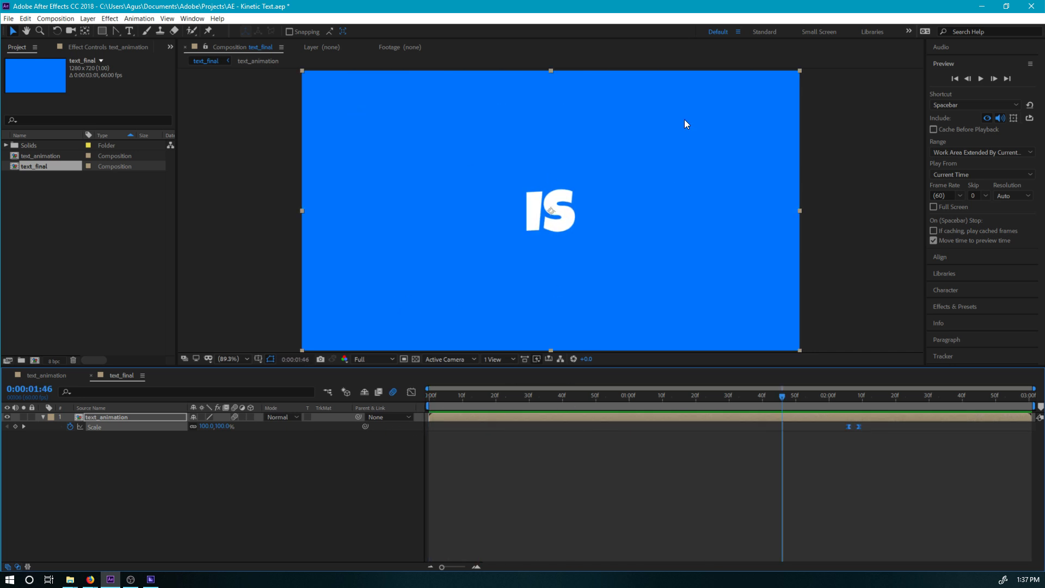
Switch to text_animation and back to text_final, then open the Composition menu.
left_click(63, 21)
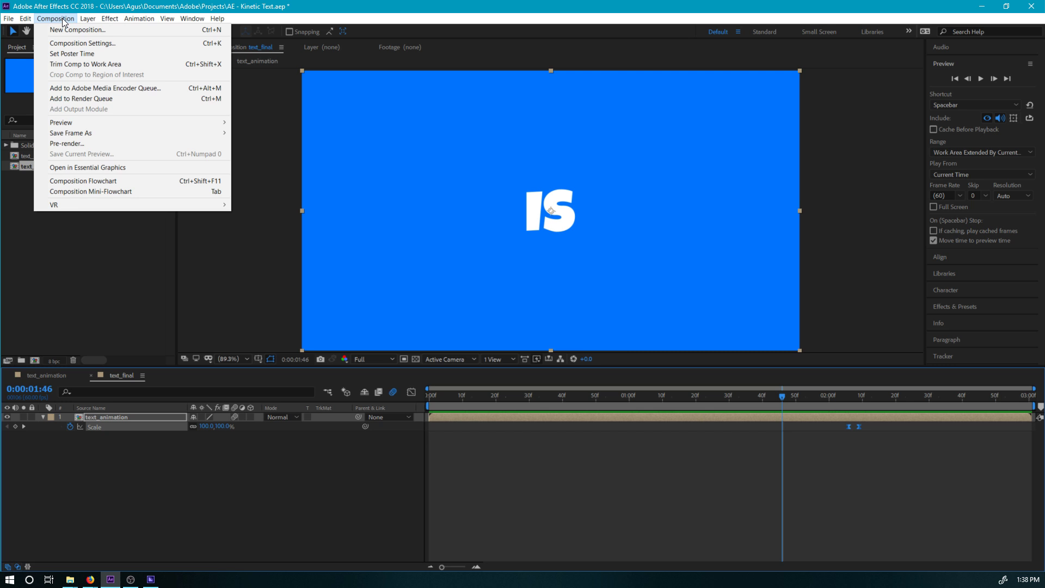
left_click(220, 469)
left_click(62, 374)
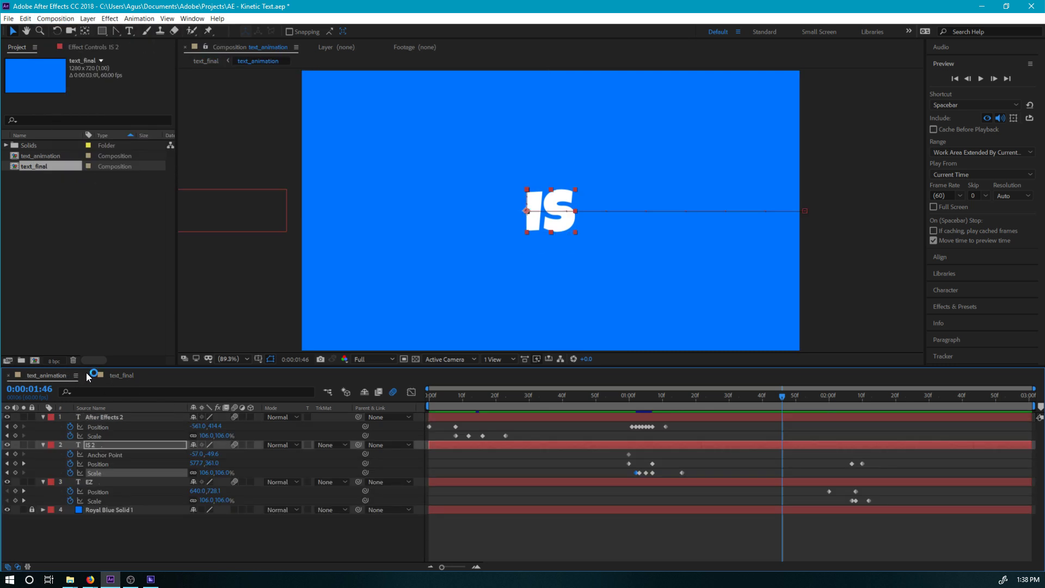
left_click(113, 375)
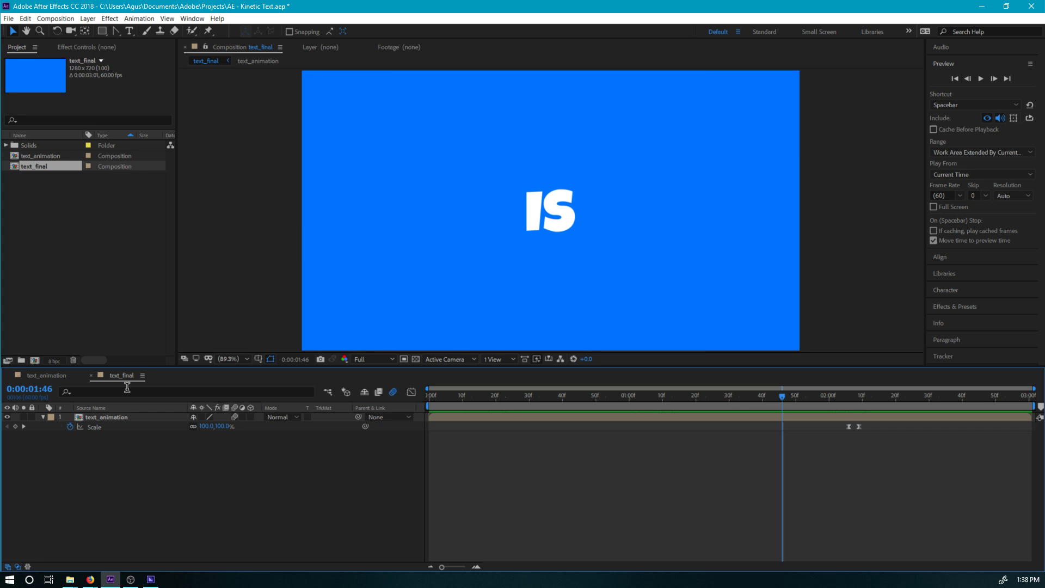
left_click_drag(129, 378, 151, 368)
left_click(54, 18)
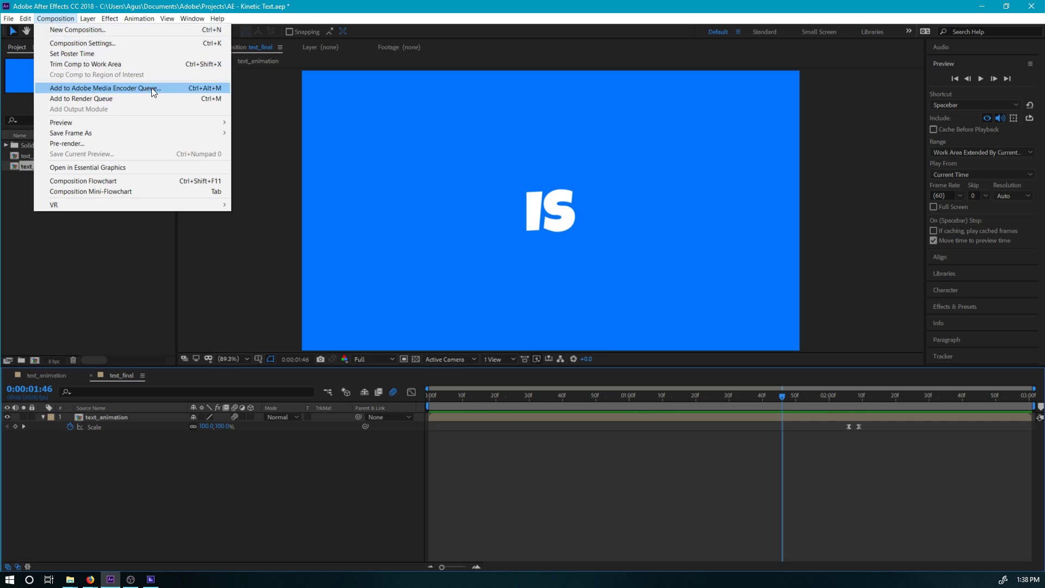
Add text_final to the render queue and inspect its Best Settings, cancelling without changes.
left_click(82, 100)
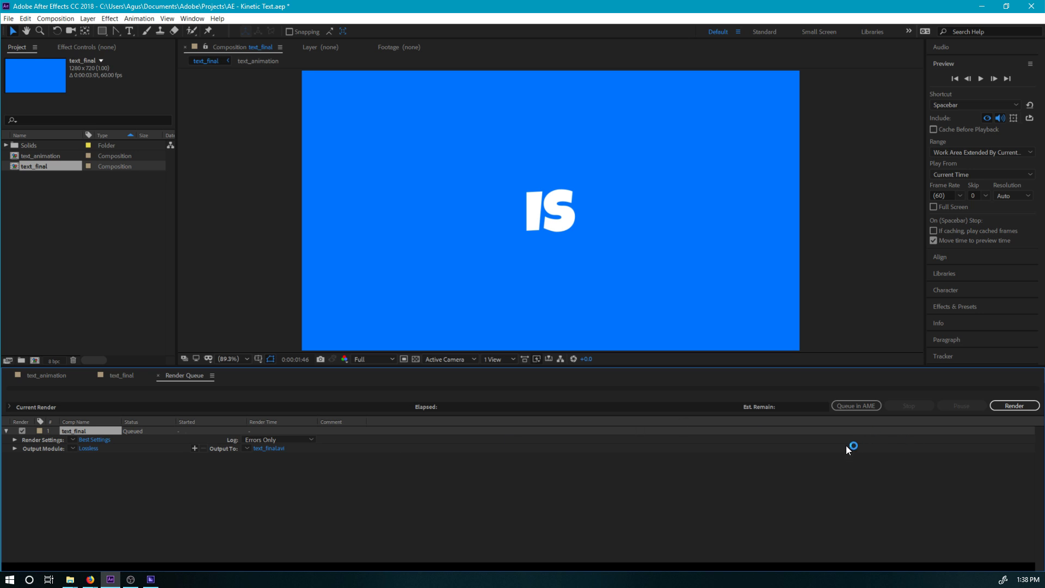
left_click(94, 440)
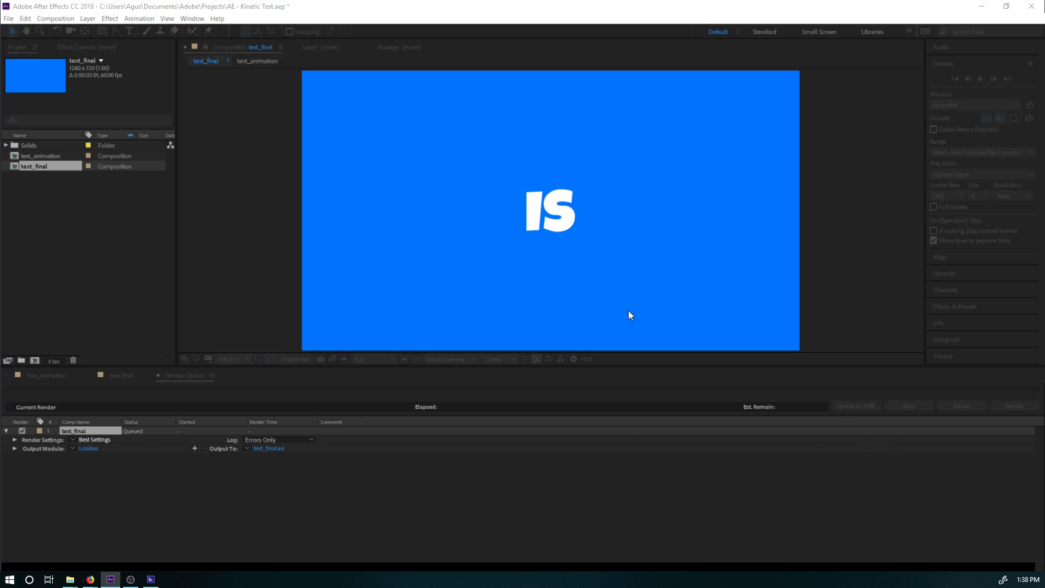
left_click_drag(9, 93, 334, 114)
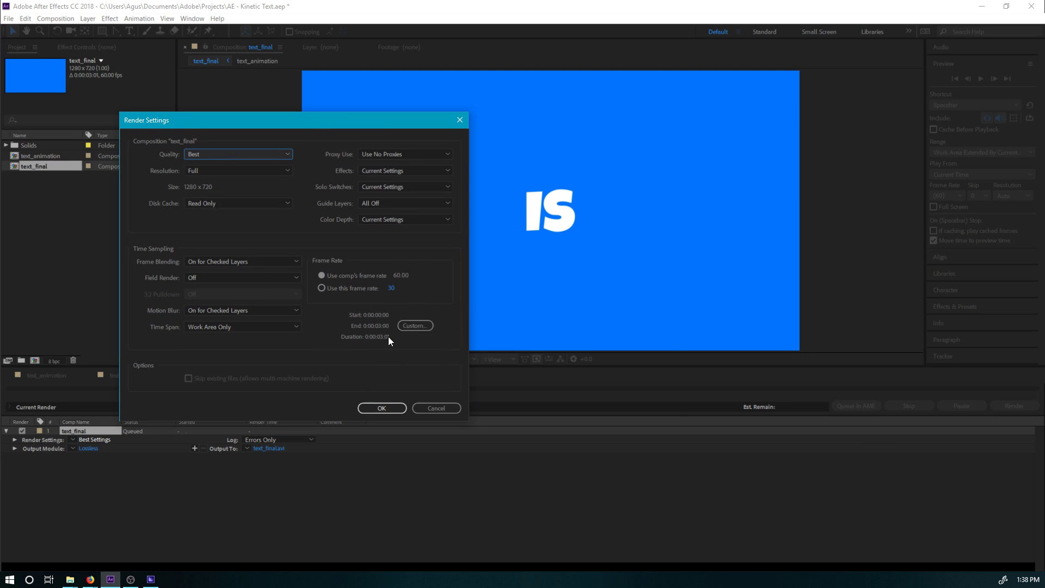
left_click(435, 408)
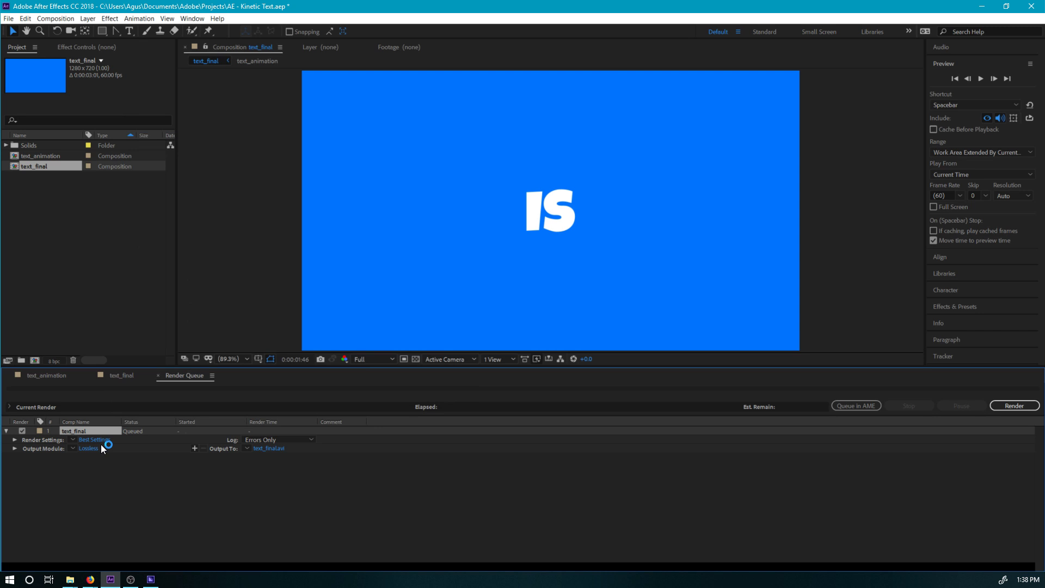
left_click(103, 441)
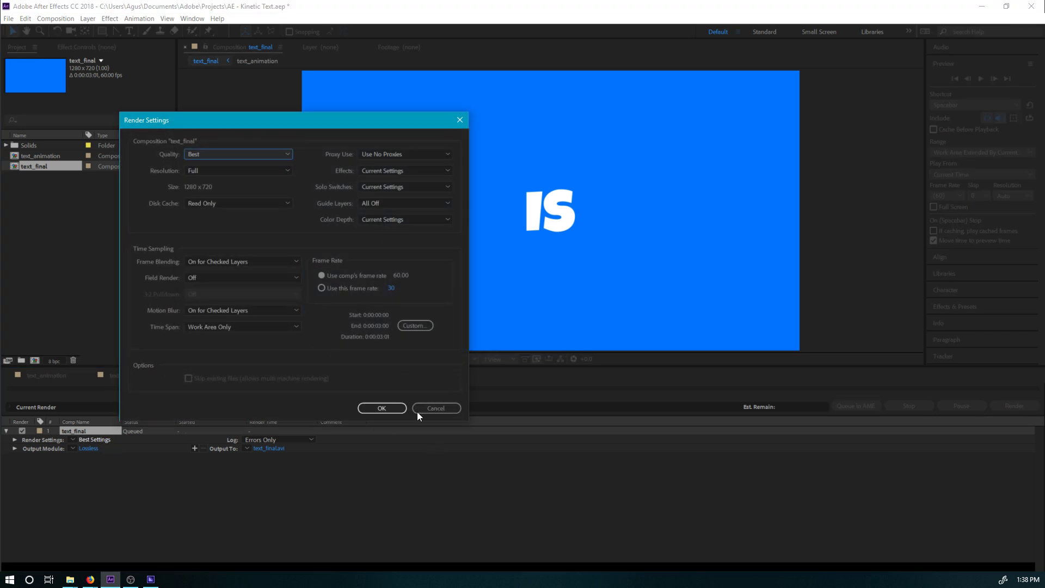
left_click(437, 410)
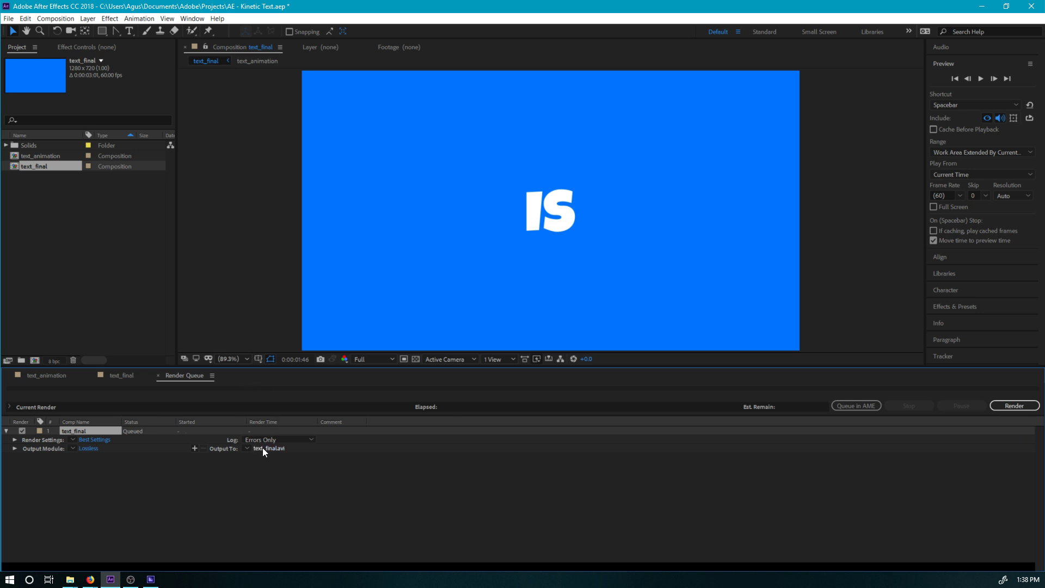
Open and close the Composition menu, then reopen text_final's render settings.
left_click(55, 18)
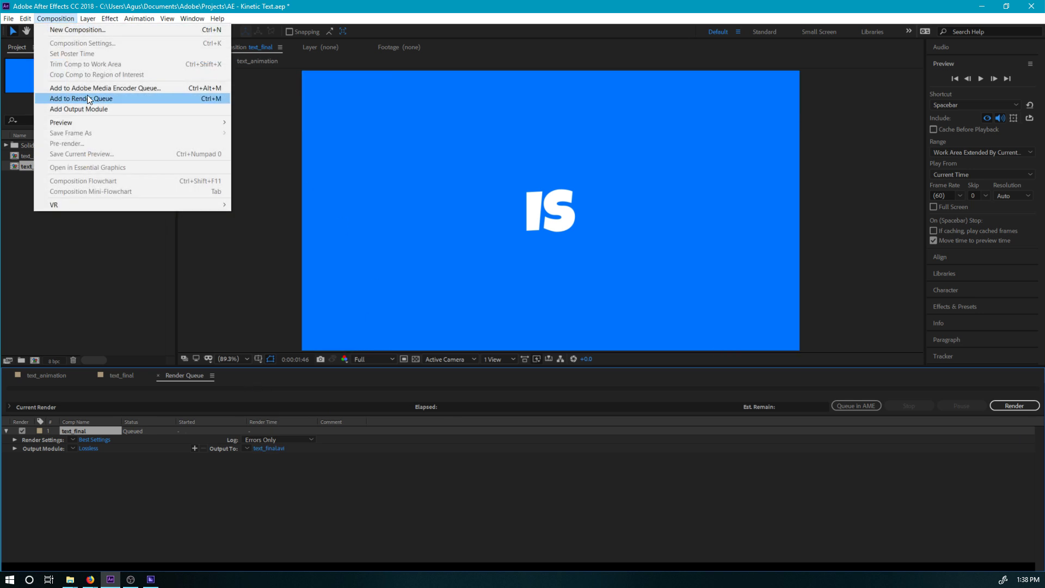
left_click(267, 46)
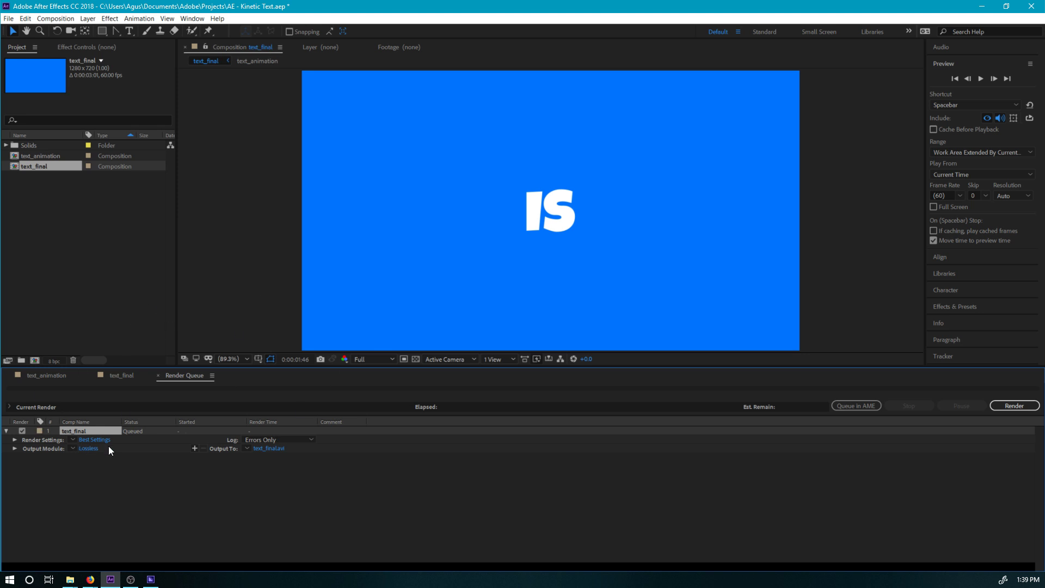
left_click(93, 440)
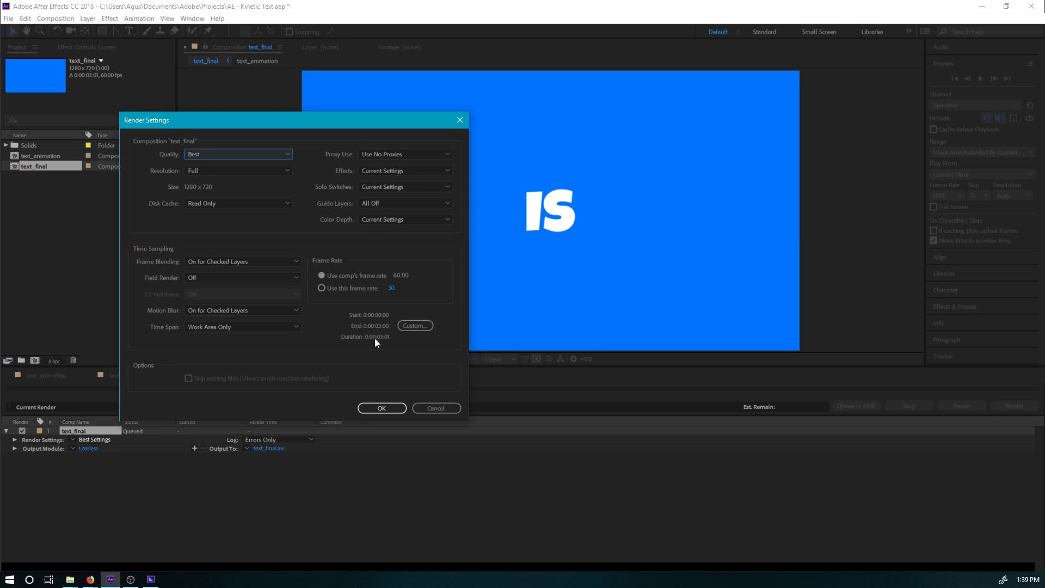
Close render settings and review the output module format, keeping AVI and its video options.
left_click(434, 411)
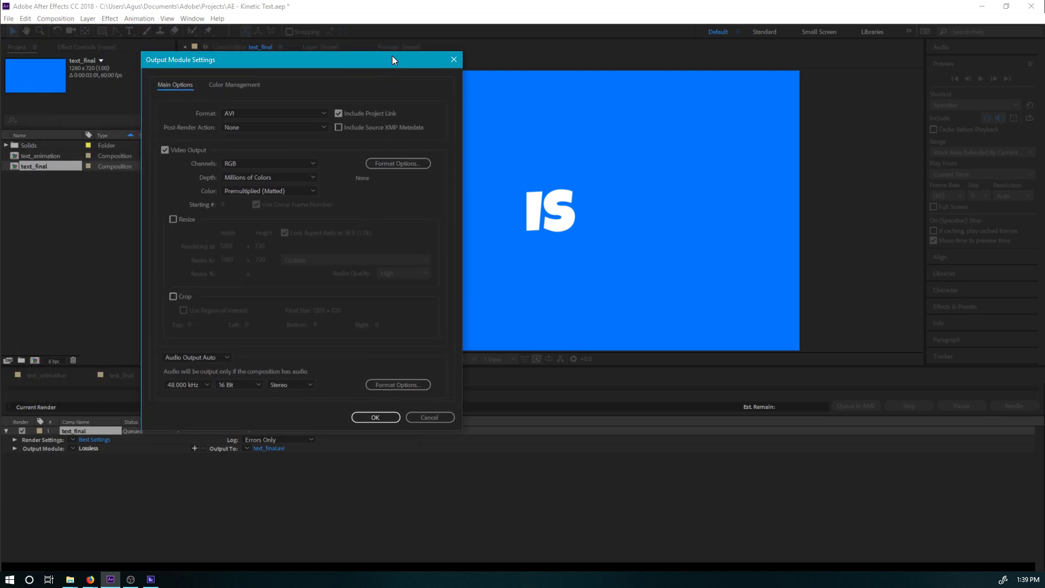
left_click(249, 120)
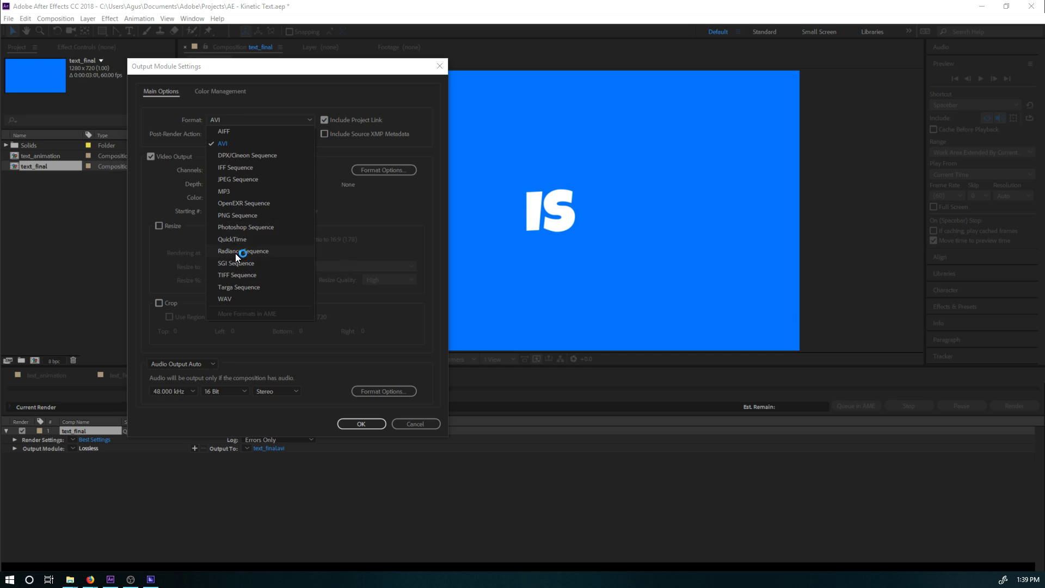
left_click(388, 232)
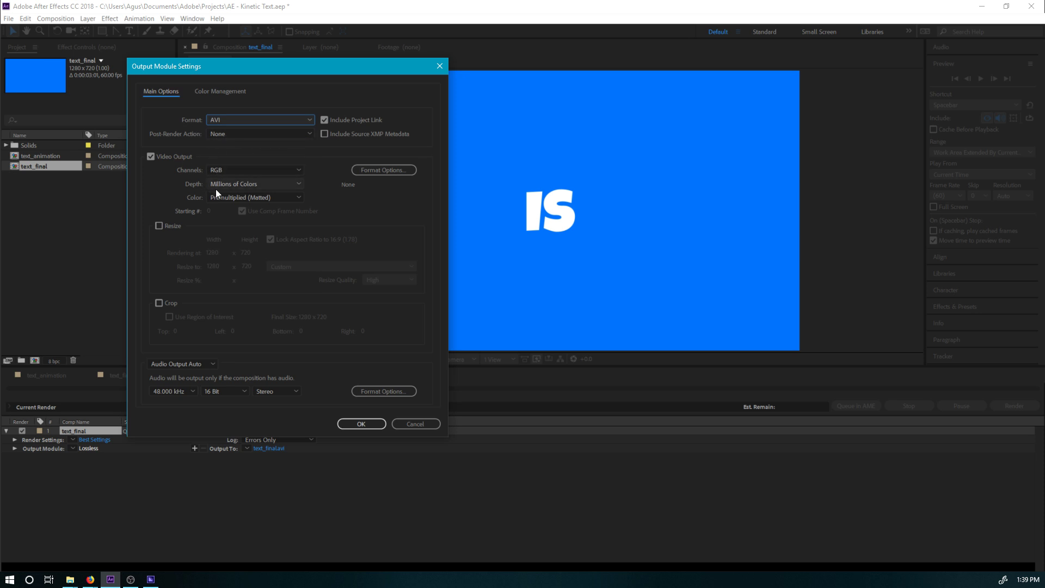
left_click(402, 172)
Check the Audio Output dropdown repeatedly, leaving audio output on Auto.
left_click(195, 368)
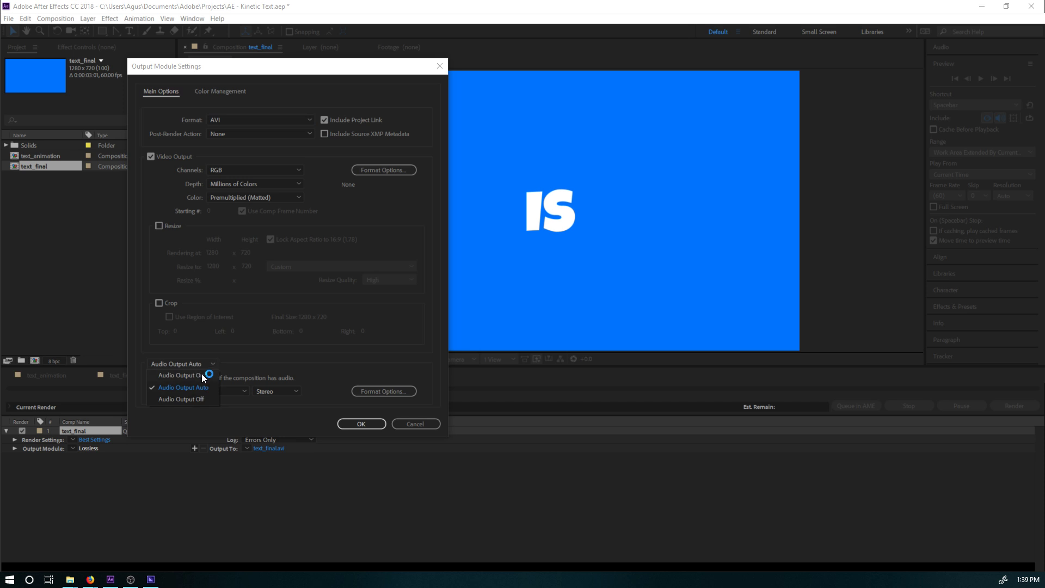
left_click(254, 365)
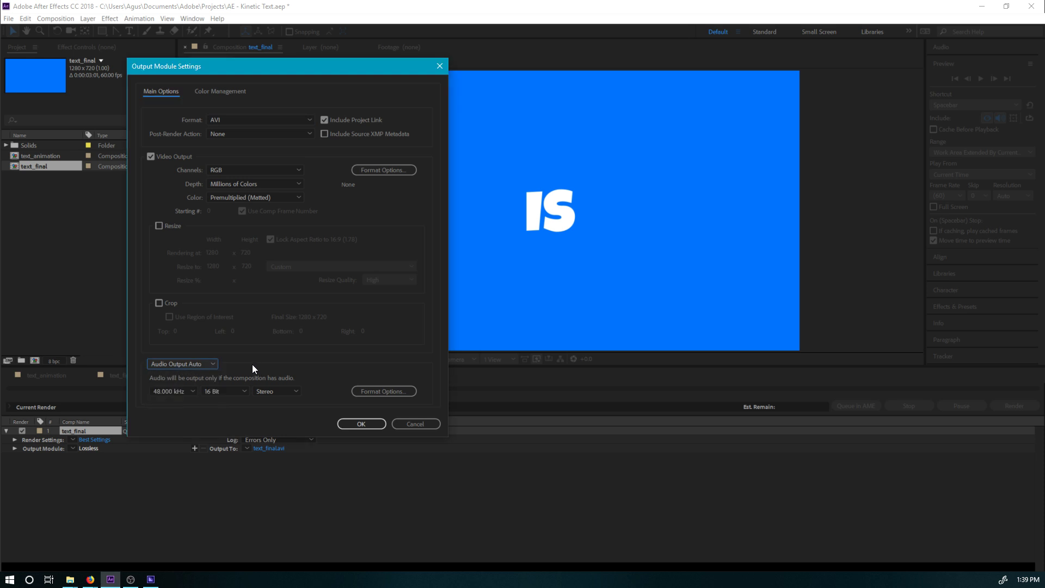
left_click(189, 366)
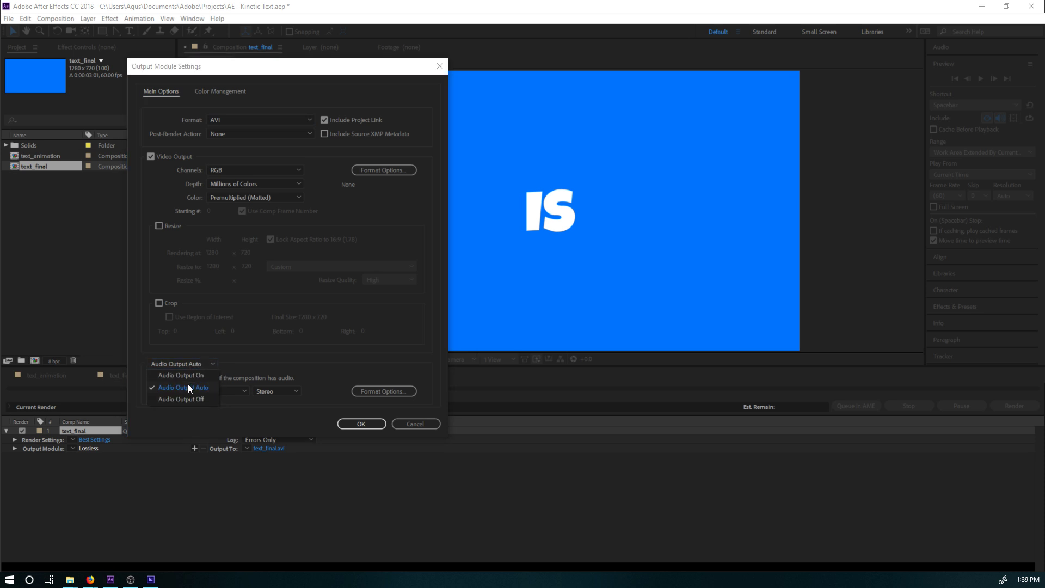
left_click(200, 388)
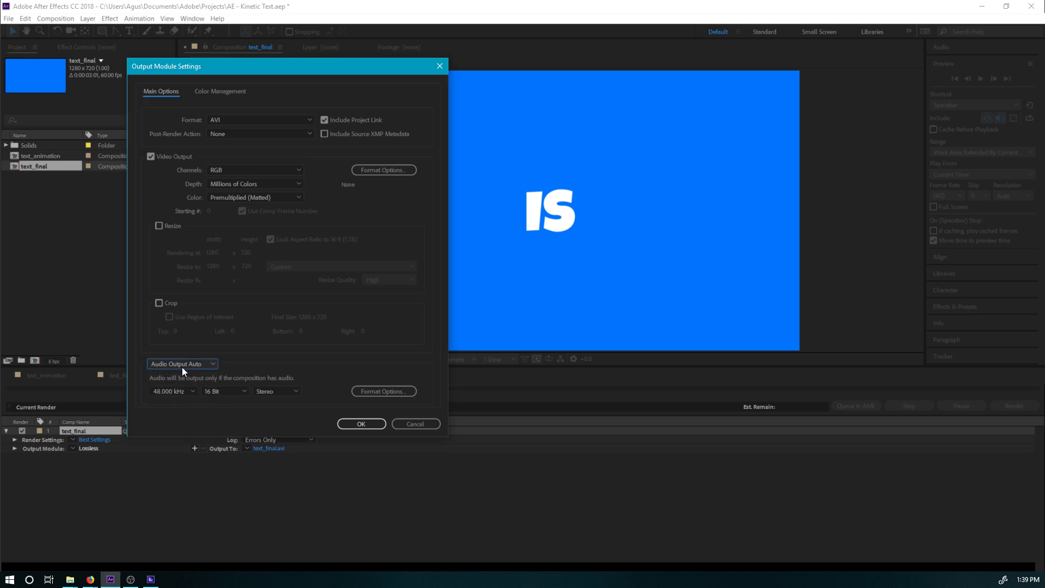
left_click(184, 365)
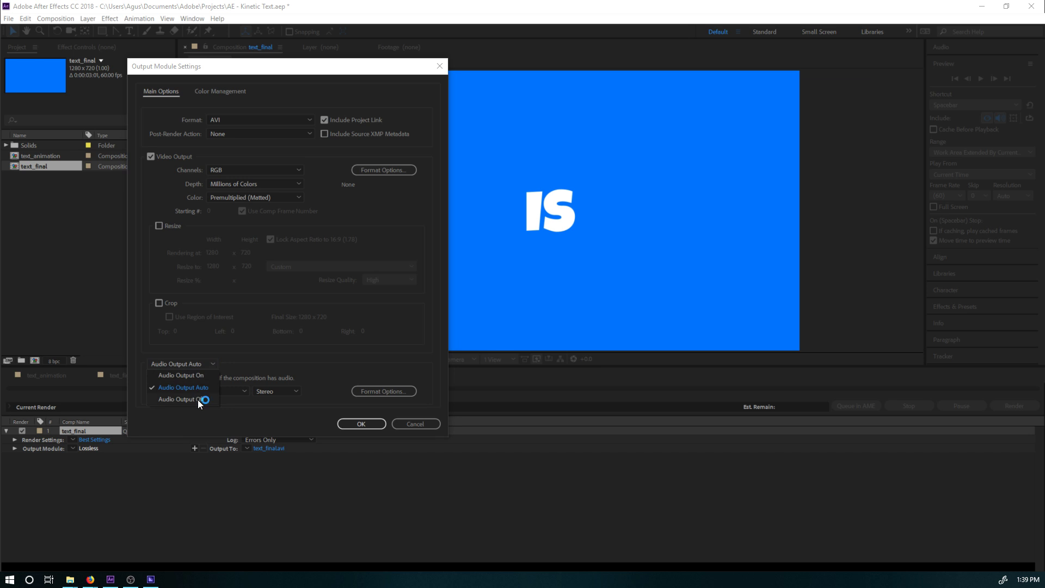
left_click(198, 385)
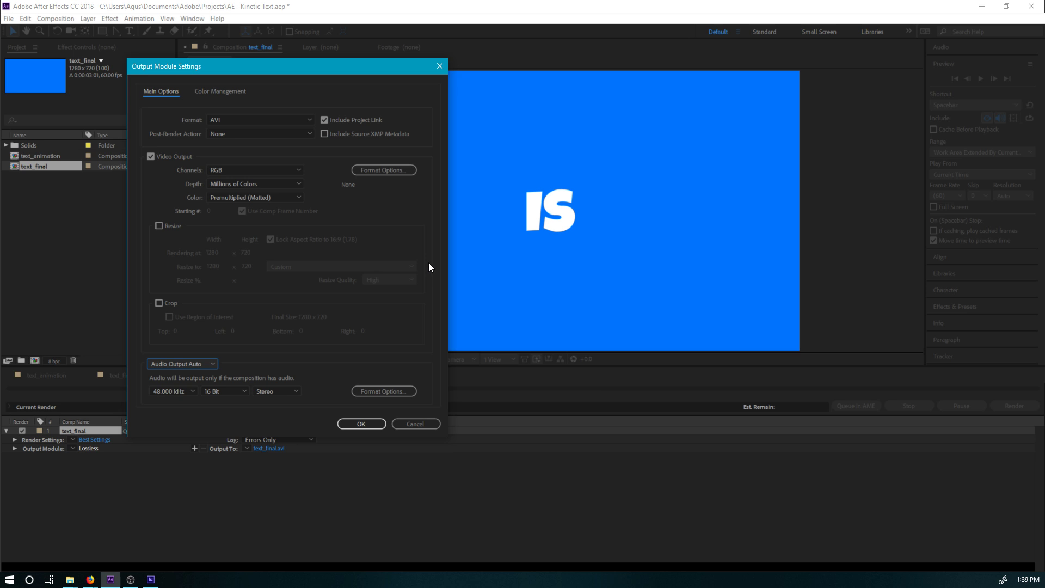
Render text_final, stop it, and cancel choosing a save location for text_final_1.avi.
left_click(410, 427)
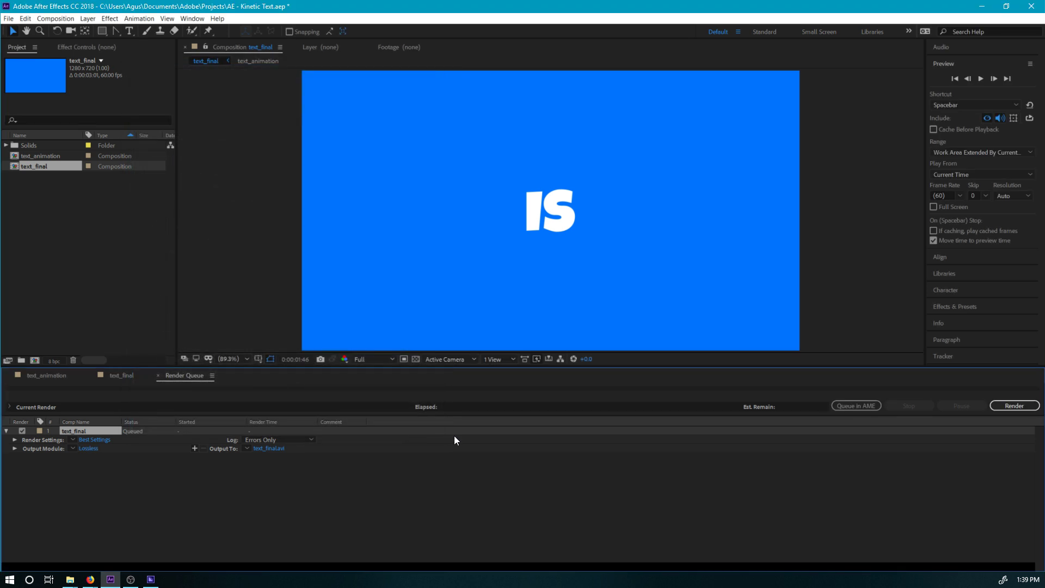
left_click(998, 408)
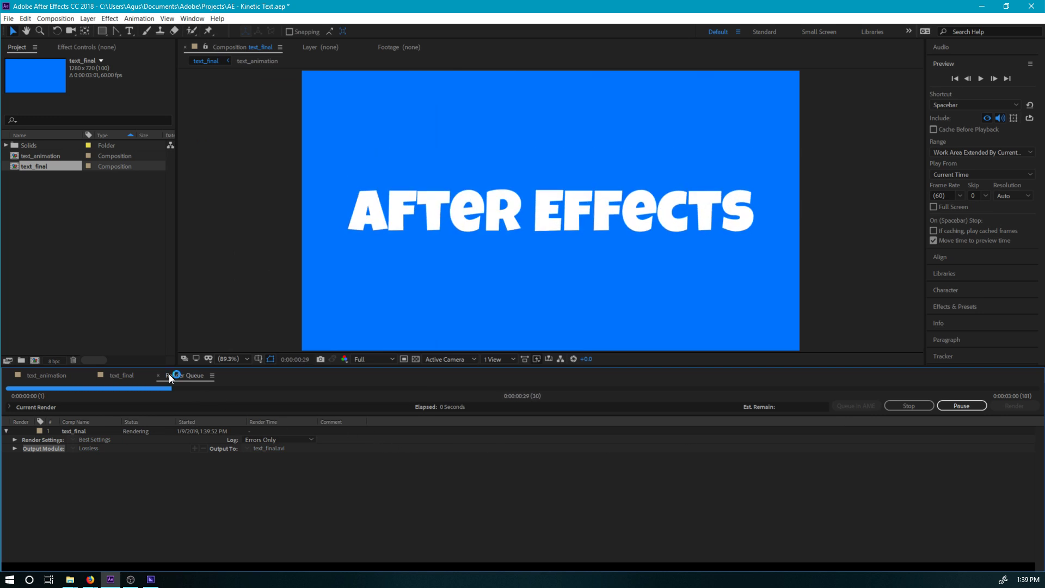
left_click(909, 406)
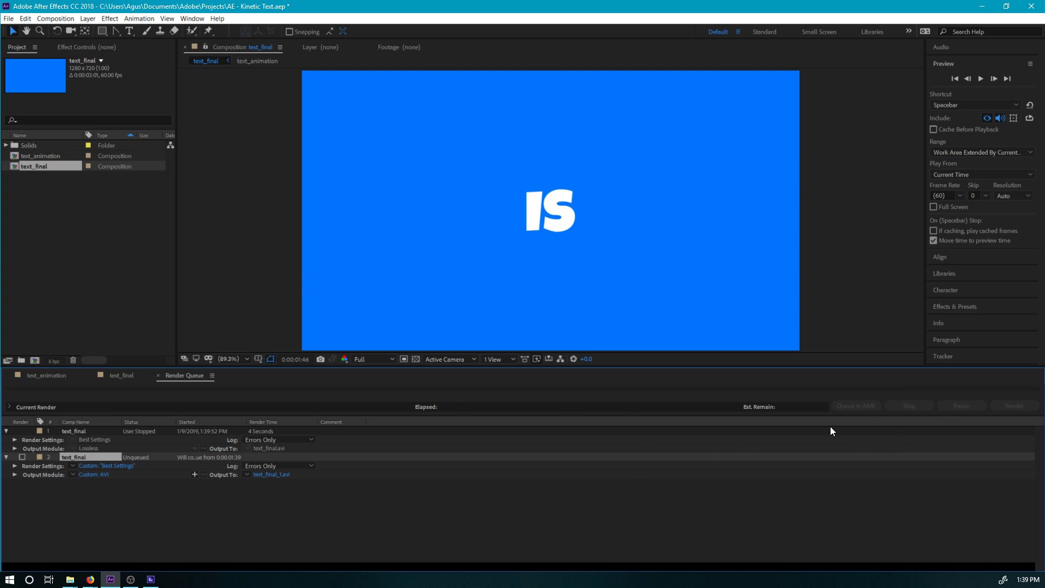
left_click(269, 474)
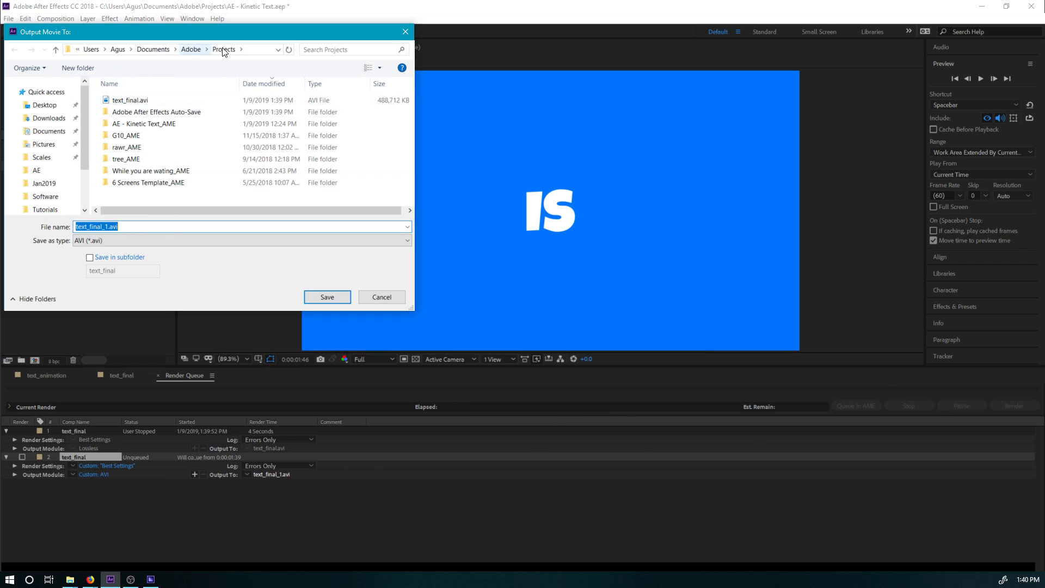
left_click(381, 296)
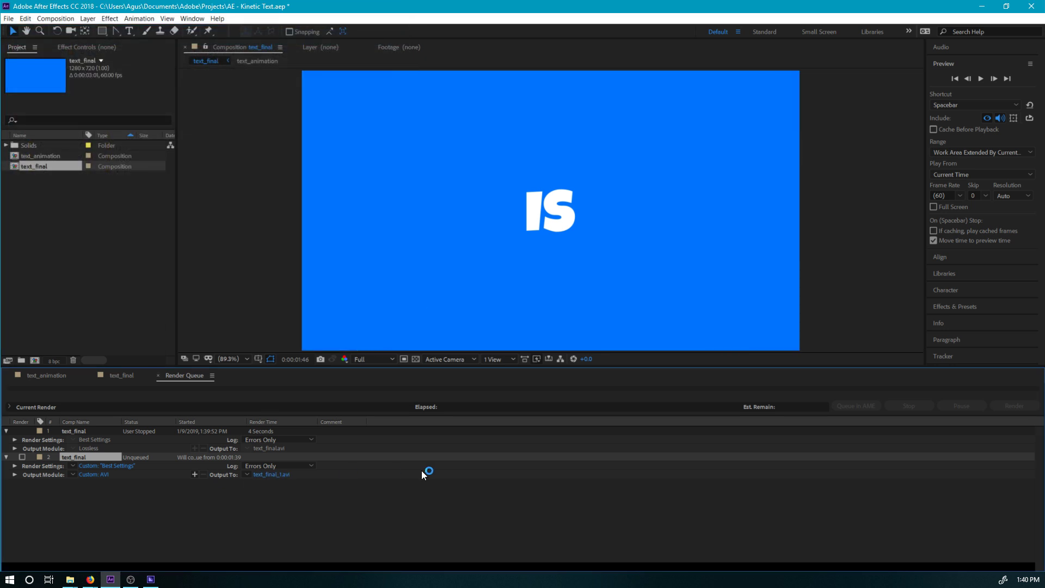
Close the render queue, send text_final to Media Encoder, and remove the first queued job.
left_click(159, 373)
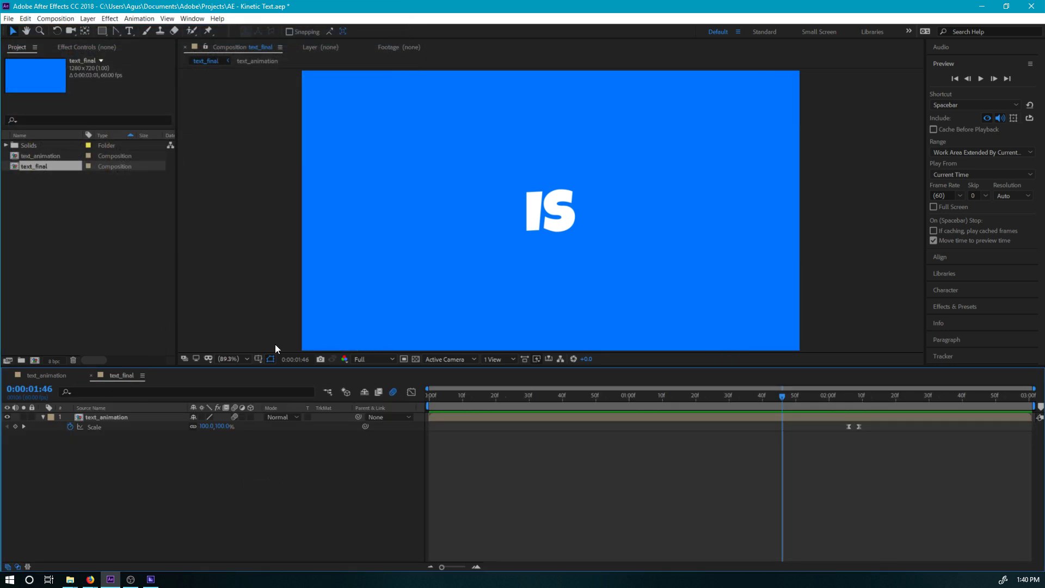
left_click(256, 279)
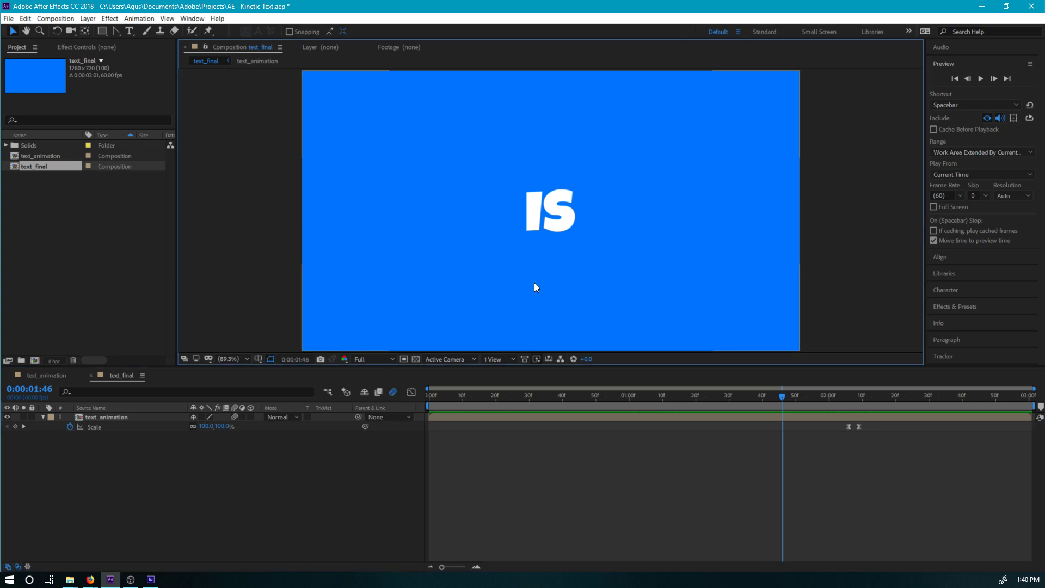
left_click(71, 18)
left_click(93, 89)
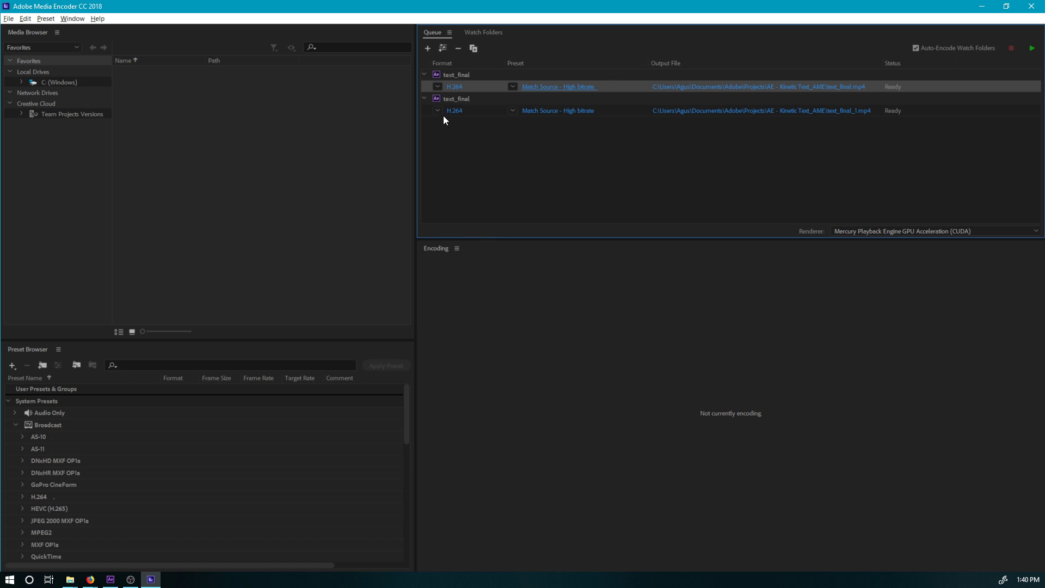
right_click(640, 87)
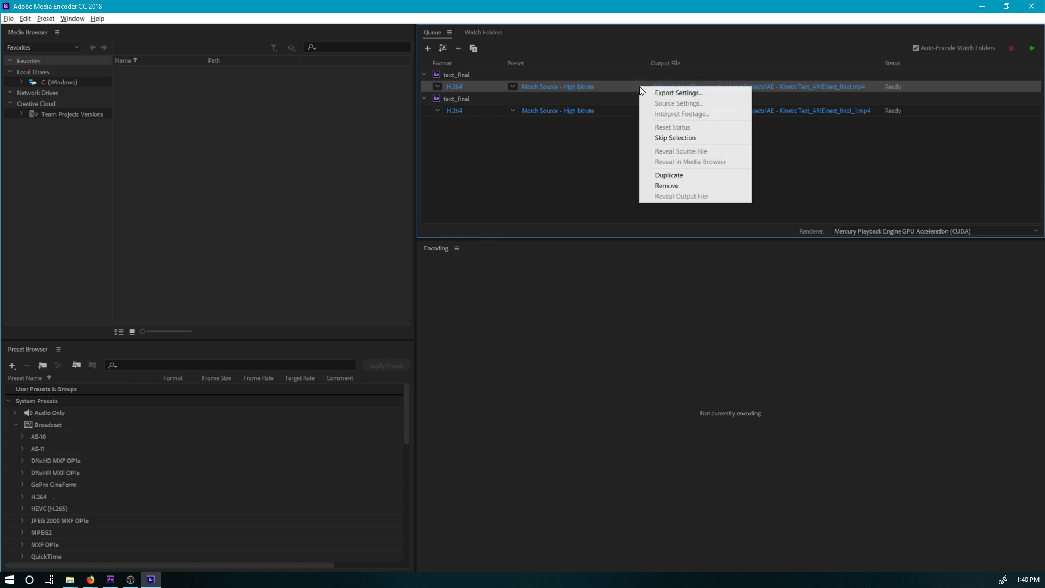
left_click(682, 184)
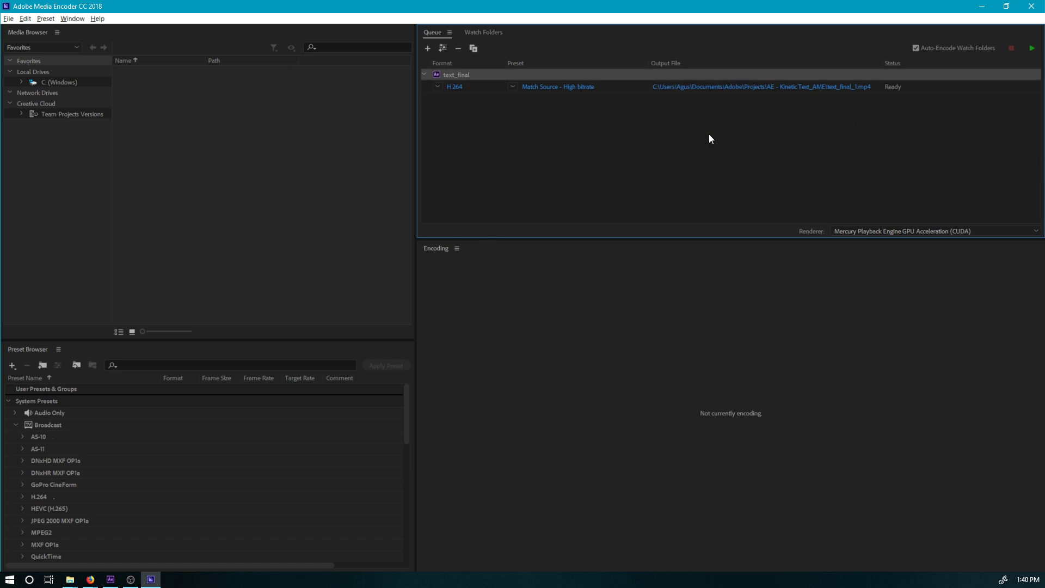
Remove the remaining H.264 job, emptying the Media Encoder queue.
left_click(644, 87)
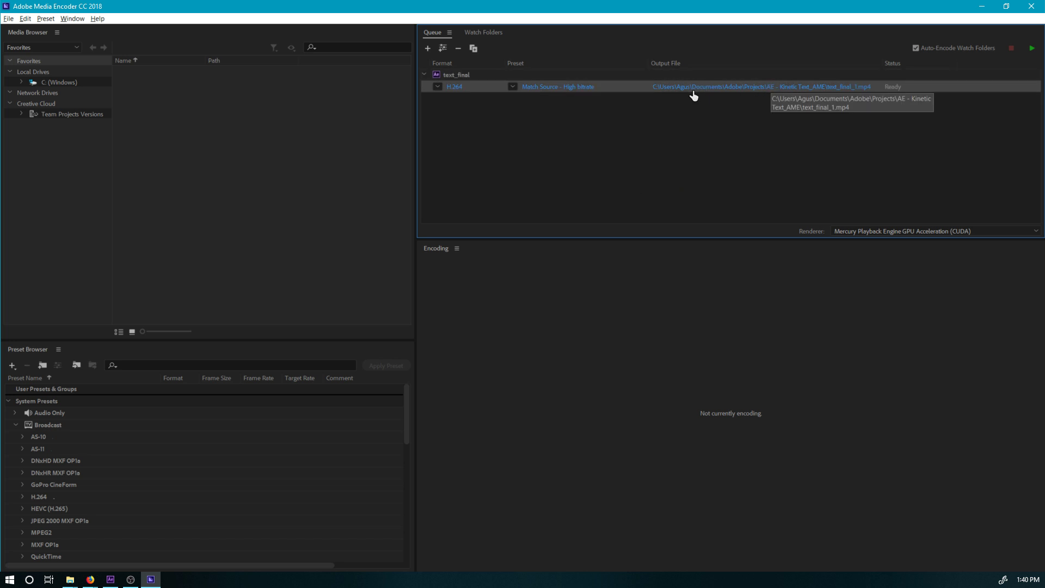
right_click(616, 91)
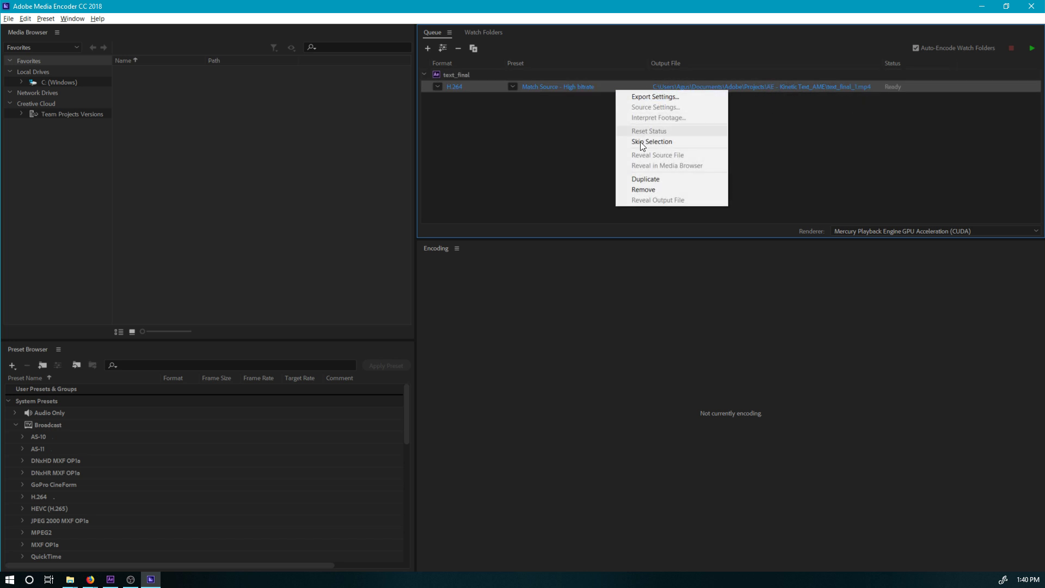
left_click(640, 186)
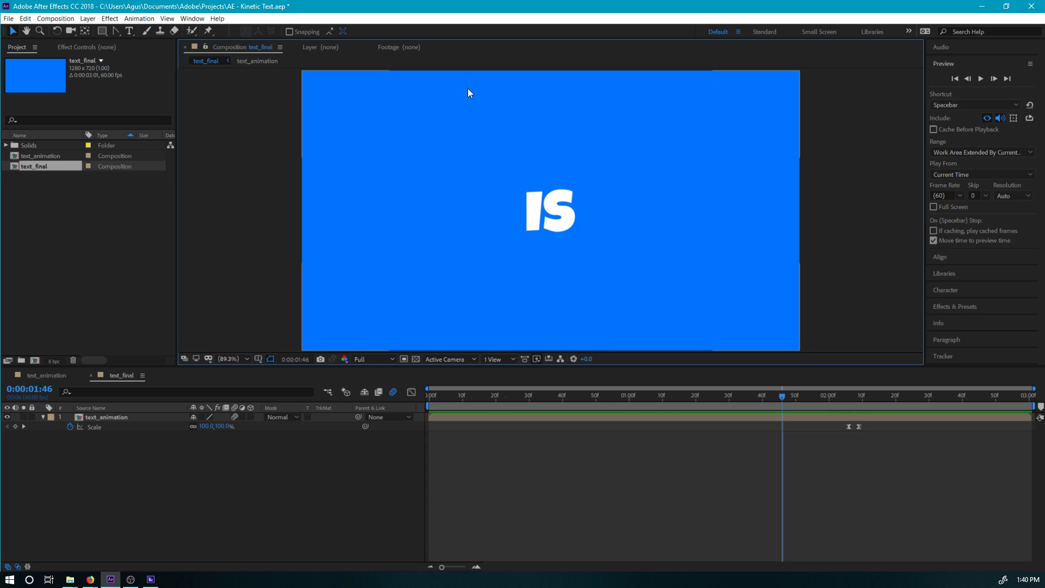
Requeue text_final from After Effects, keeping the Match Source - High bitrate preset.
left_click(56, 19)
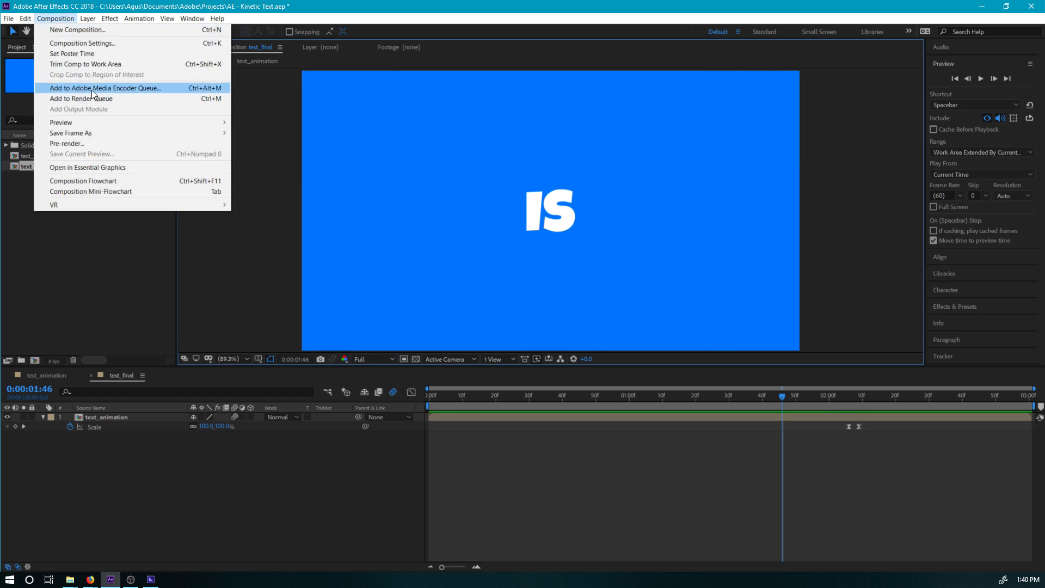
left_click(91, 88)
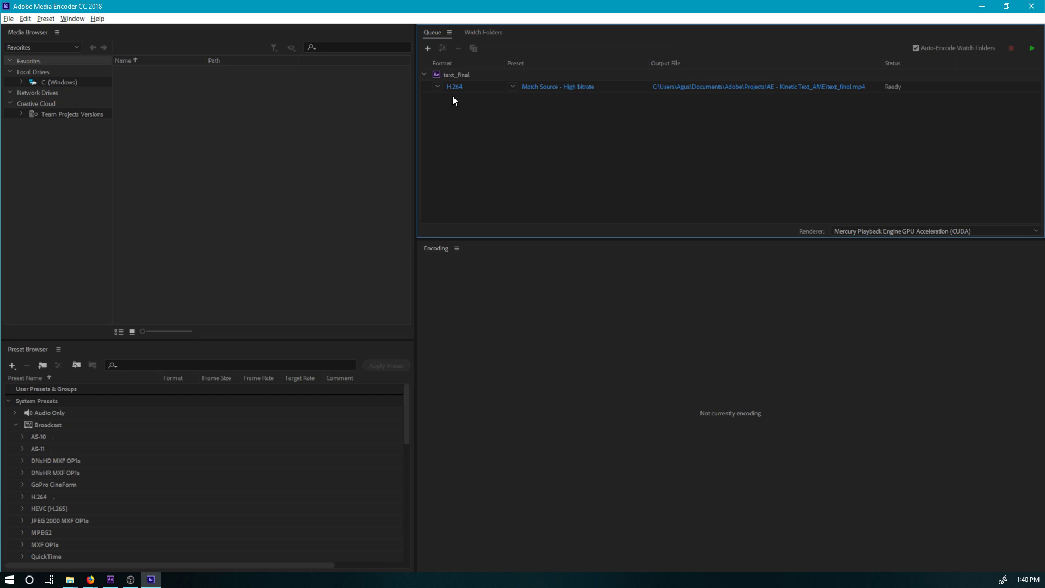
left_click(512, 87)
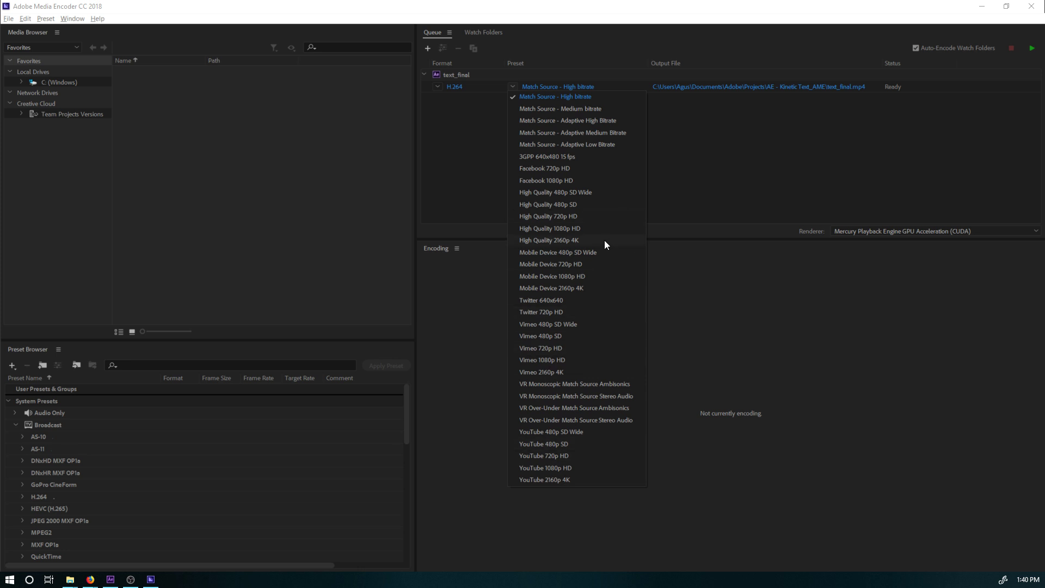
left_click(436, 141)
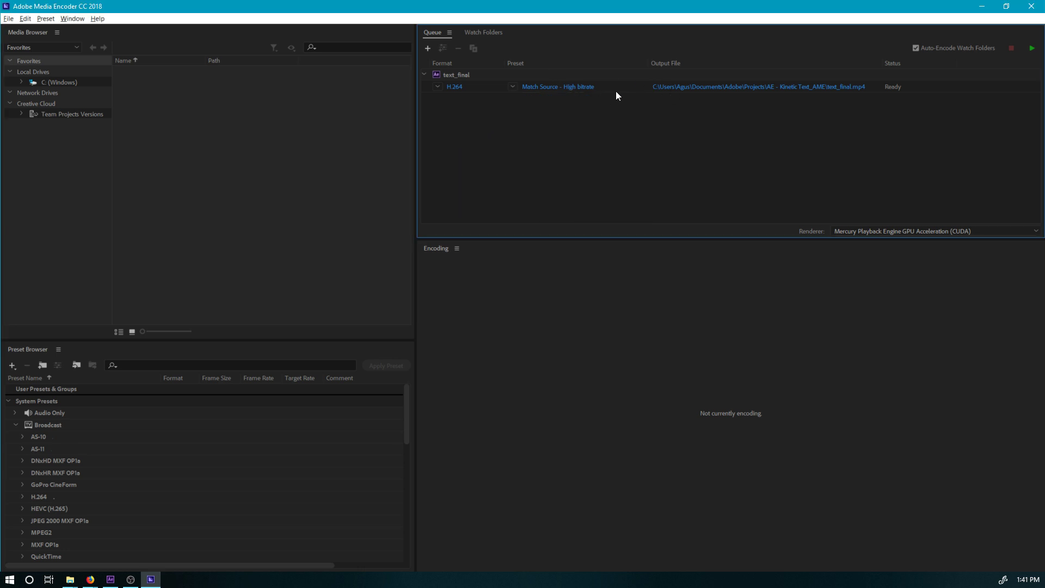
In H.264 Export Settings, set an in point at 00:00:00:32 and an out point at the IS EZ frame.
left_click(456, 87)
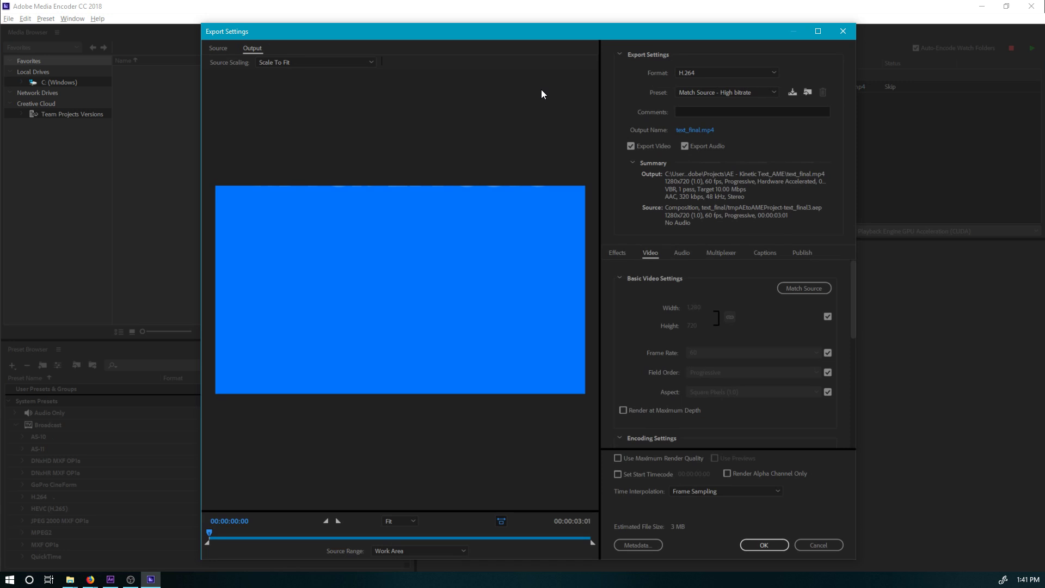
left_click_drag(529, 36, 508, 42)
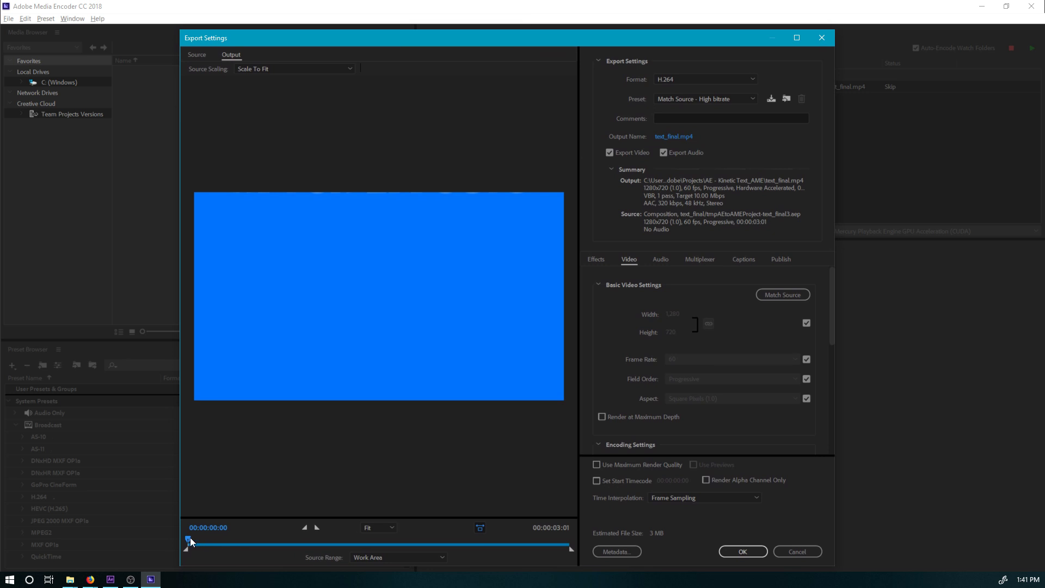
left_click_drag(191, 540, 255, 558)
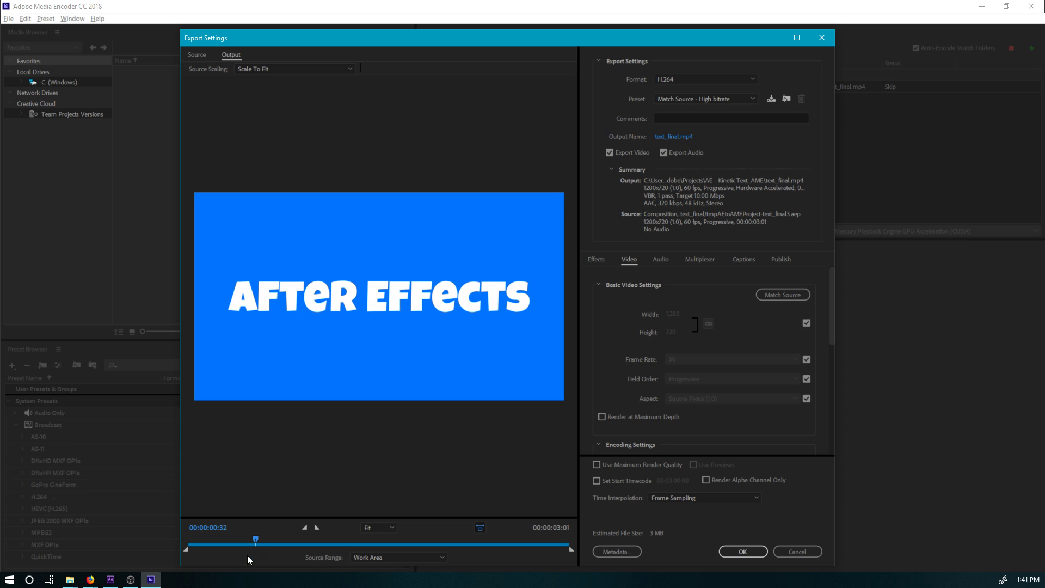
left_click(305, 528)
left_click_drag(388, 539, 363, 523)
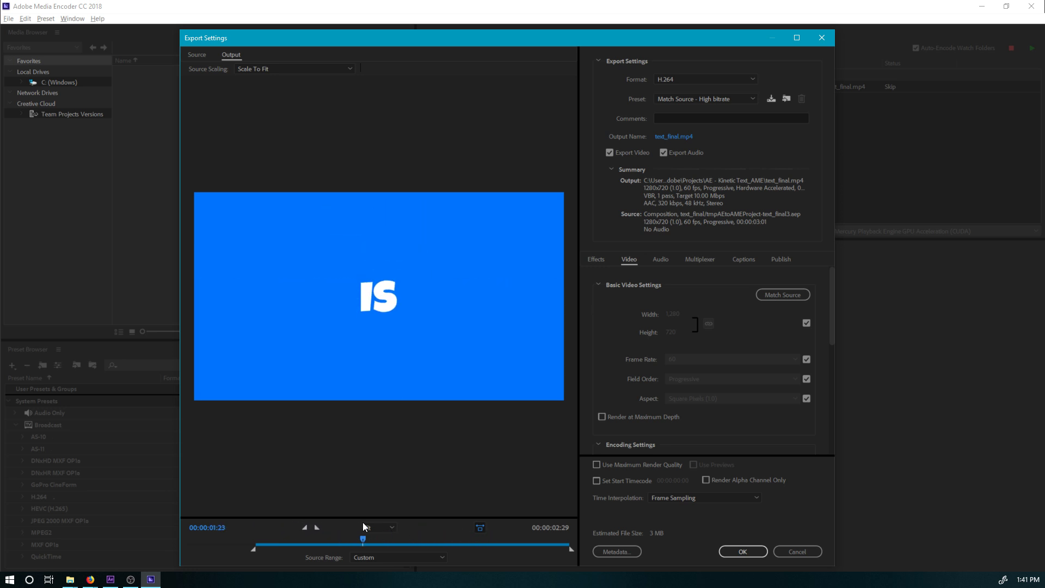
left_click(317, 527)
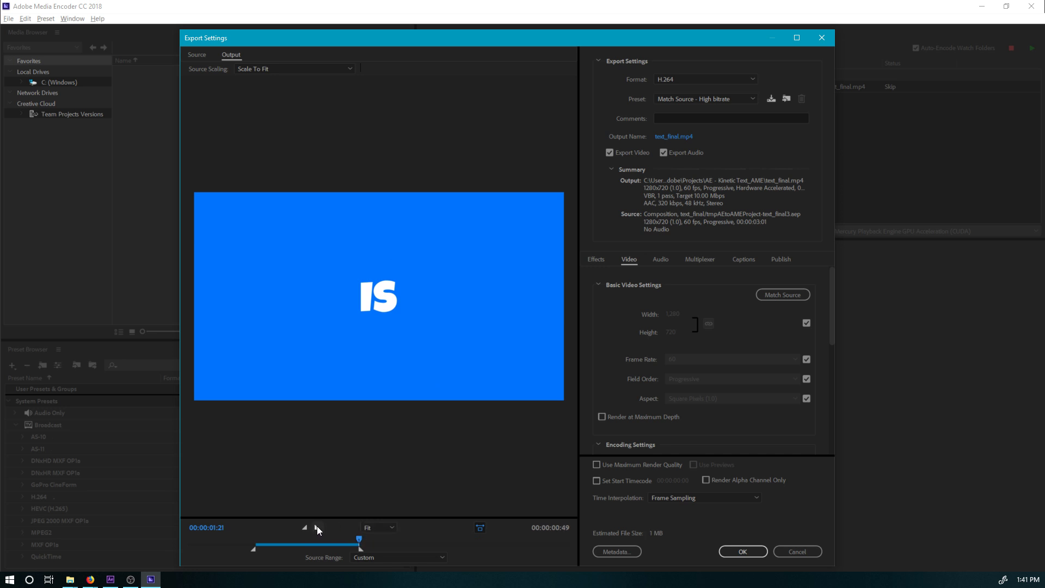
Drag the in and out points to the ends for the full 00:00:03:01, then return to After Effects.
left_click_drag(256, 549, 185, 550)
left_click_drag(384, 547, 586, 534)
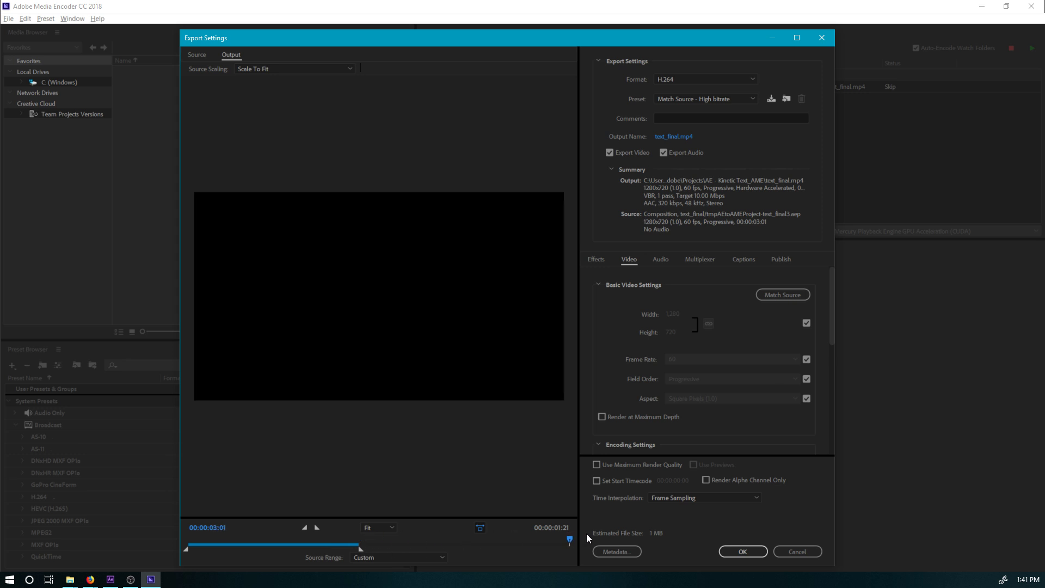
left_click_drag(360, 549, 571, 549)
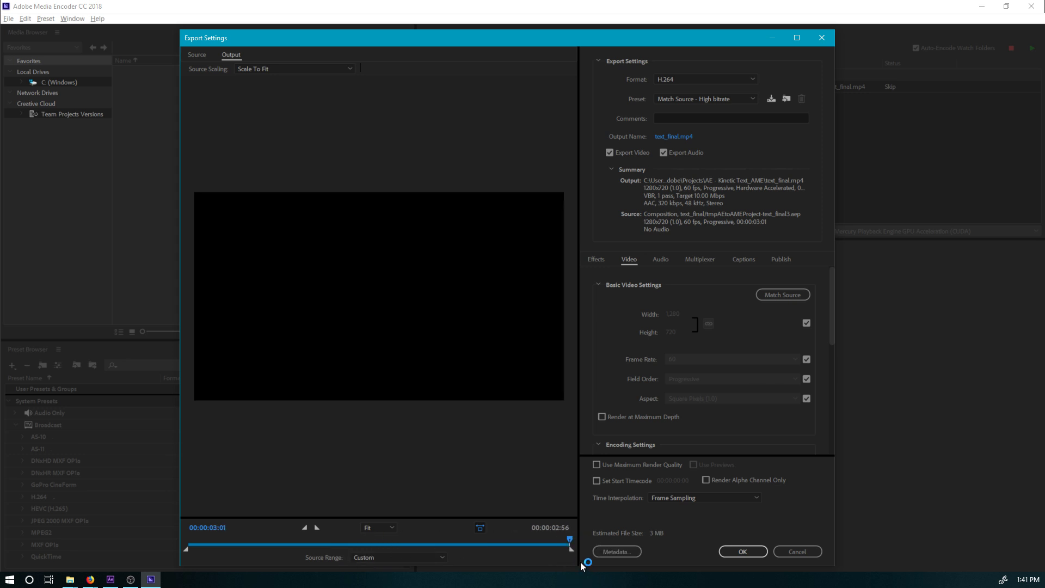
left_click_drag(571, 540, 578, 543)
key("alt+Tab")
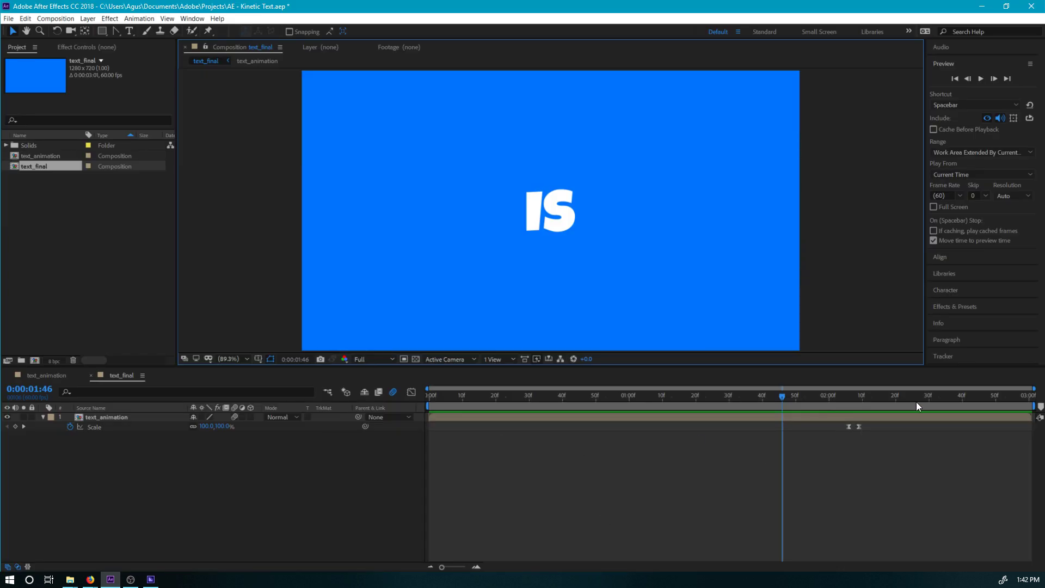
Scrub to the late IS EZ frame and zoom the timeline to jump near 03:00f.
left_click_drag(916, 406, 962, 401)
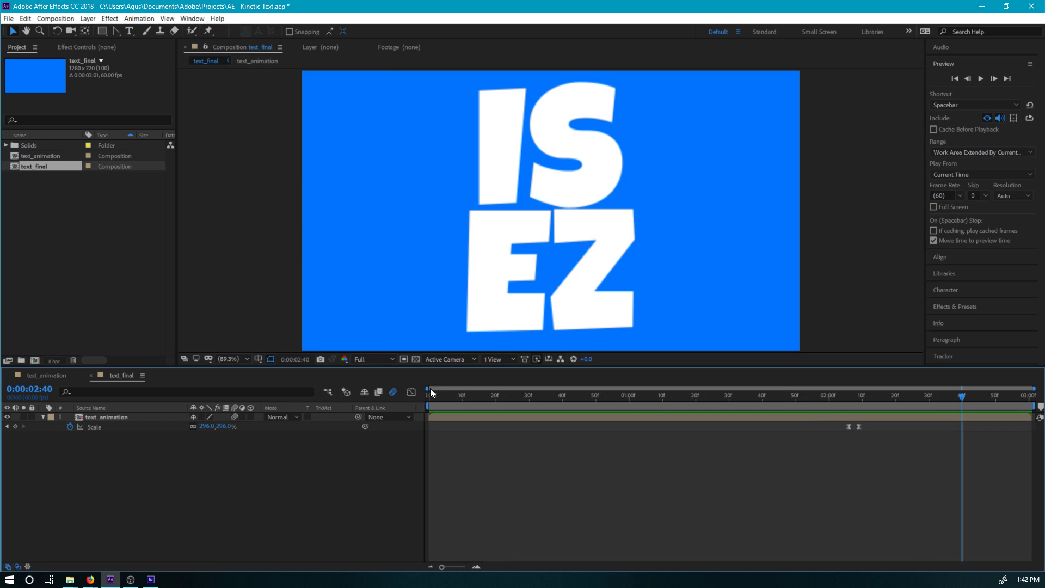
left_click_drag(430, 388, 1005, 406)
left_click(1002, 397)
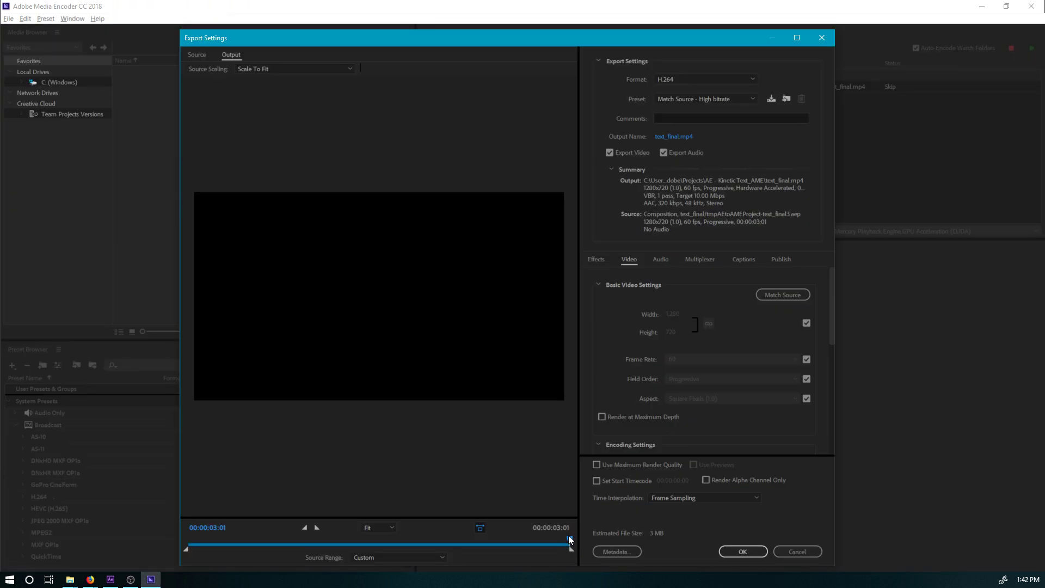
Compare the last export frames and set the out point at 00:00:03:00, excluding the black frame.
mouse_move(571, 541)
left_mouse_down()
mouse_move(562, 541)
mouse_move(574, 542)
left_mouse_up()
left_click_drag(571, 535, 573, 535)
left_click_drag(571, 539, 570, 539)
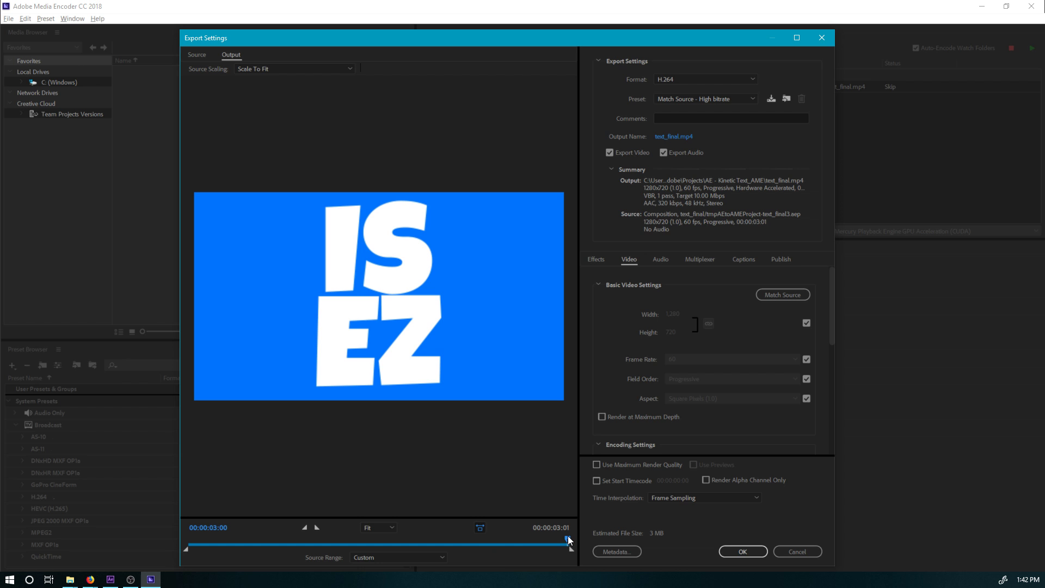
left_click_drag(568, 539, 568, 534)
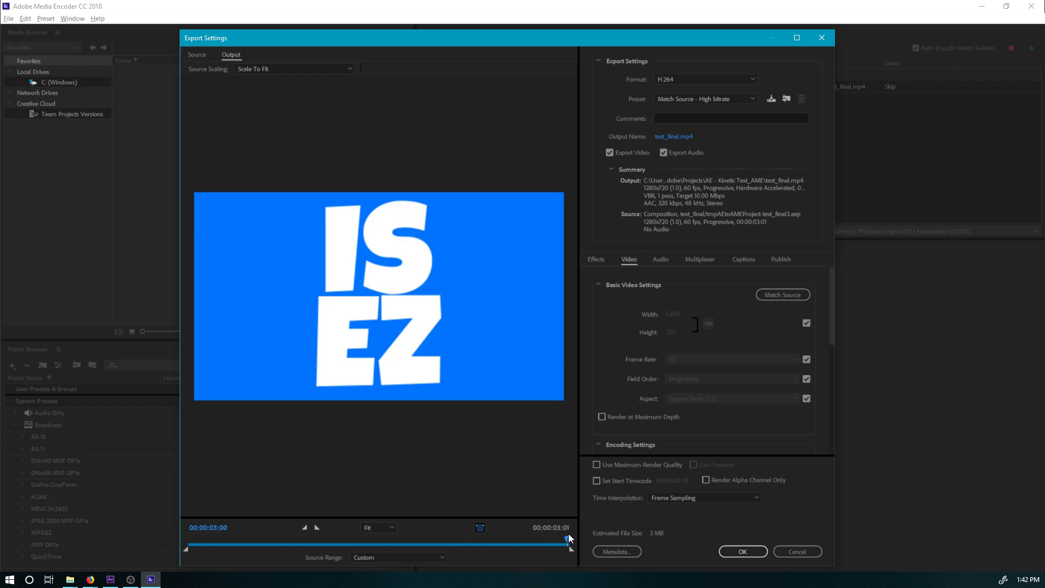
left_click(317, 527)
mouse_move(567, 536)
left_mouse_down()
mouse_move(586, 536)
mouse_move(562, 536)
mouse_move(575, 535)
left_mouse_up()
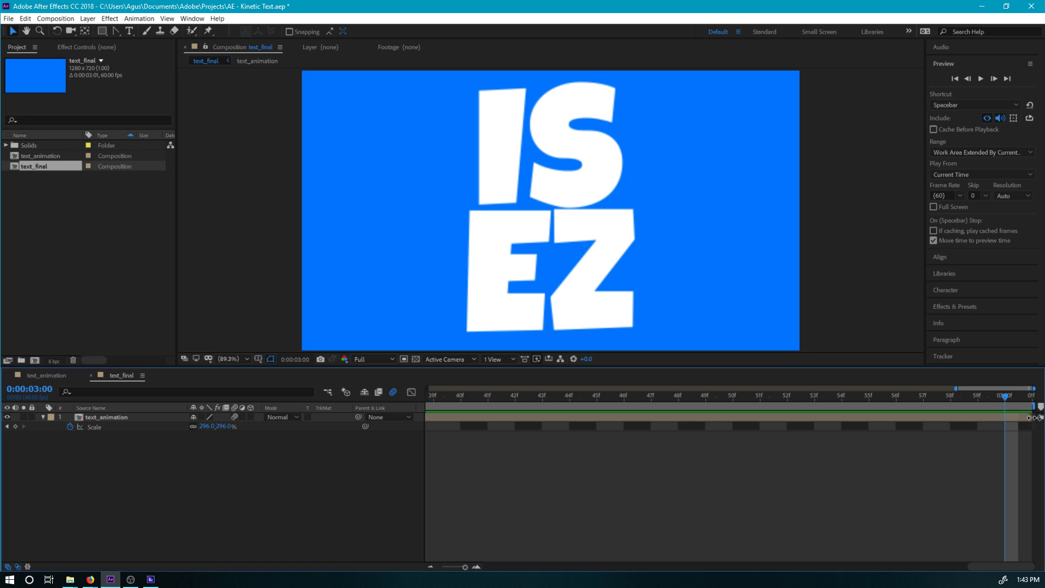
Set the text_animation composition's duration to 0:00:03:10.
left_click(1029, 419)
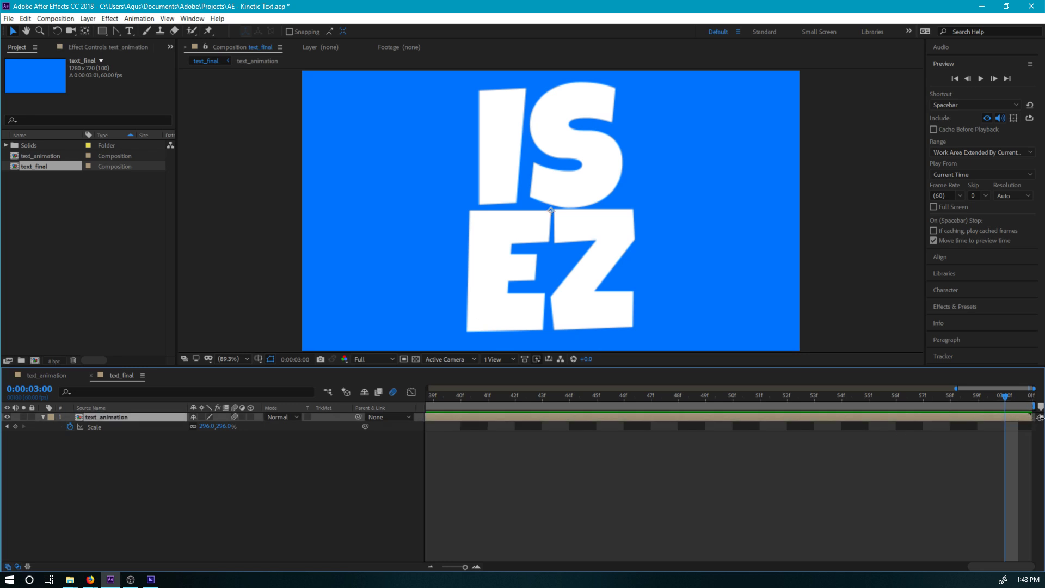
left_click(44, 373)
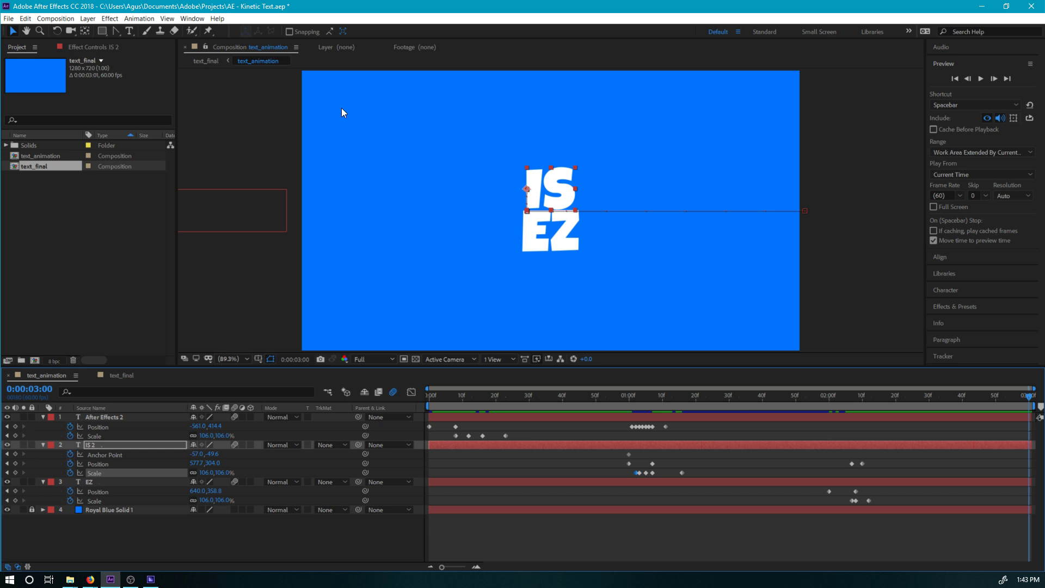
left_click(60, 19)
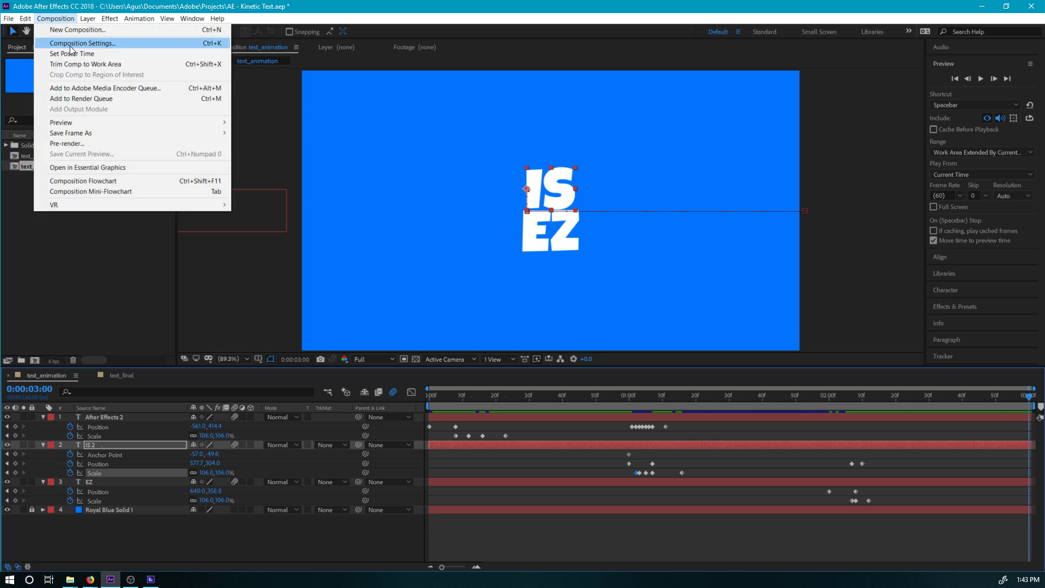
left_click(70, 45)
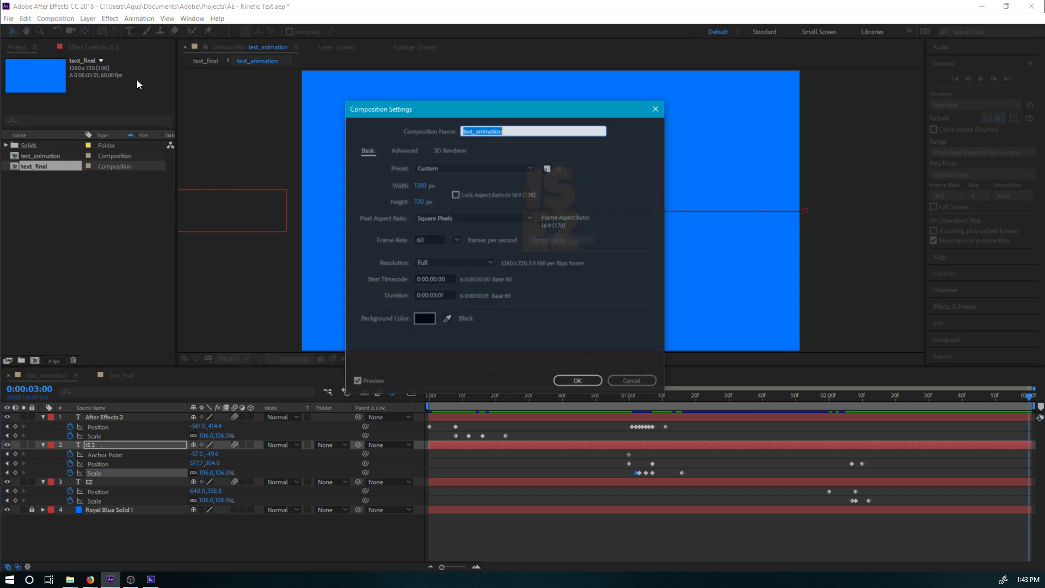
left_click(441, 295)
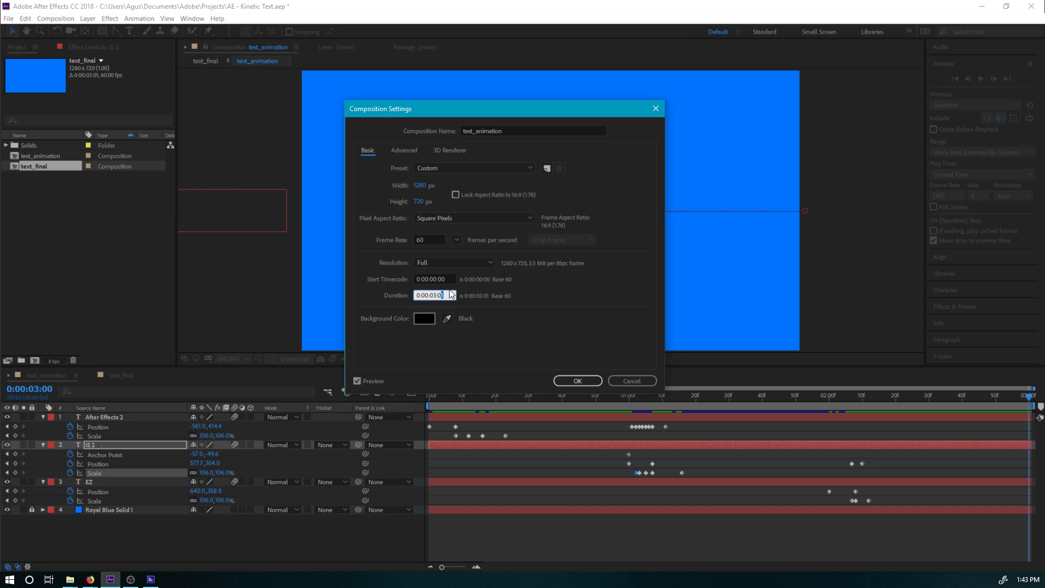
type("10")
key("Return")
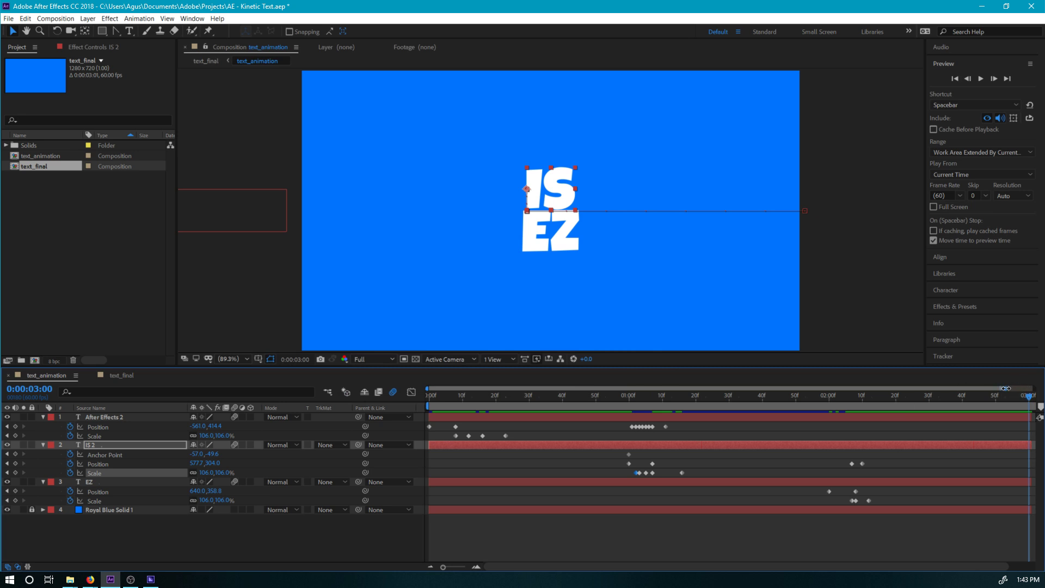
Extend all layers, including the unlocked Royal Blue Solid 1, to the new comp end.
left_click_drag(1008, 389, 1034, 388)
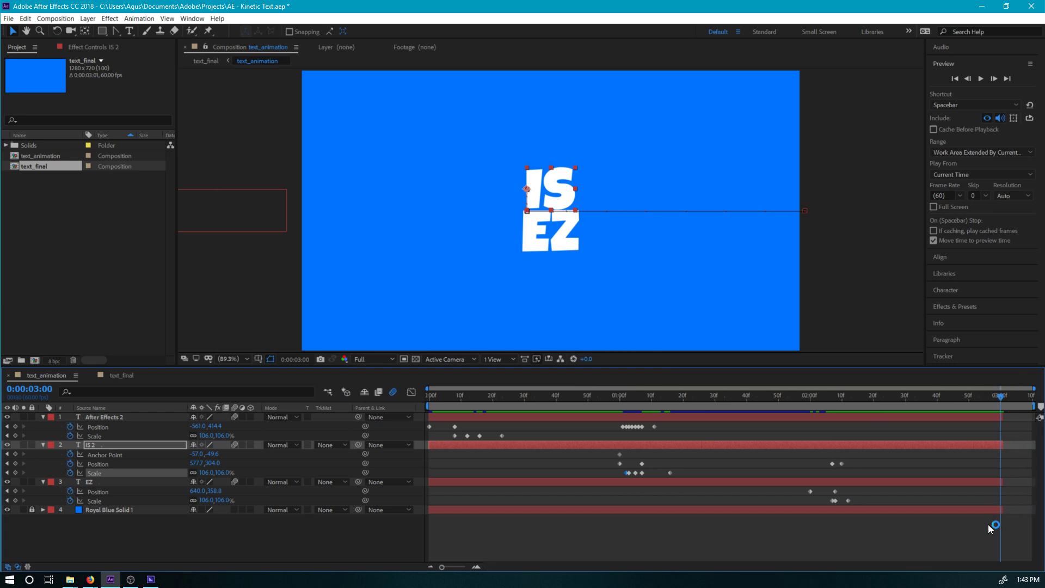
left_click(980, 509)
left_click(986, 418)
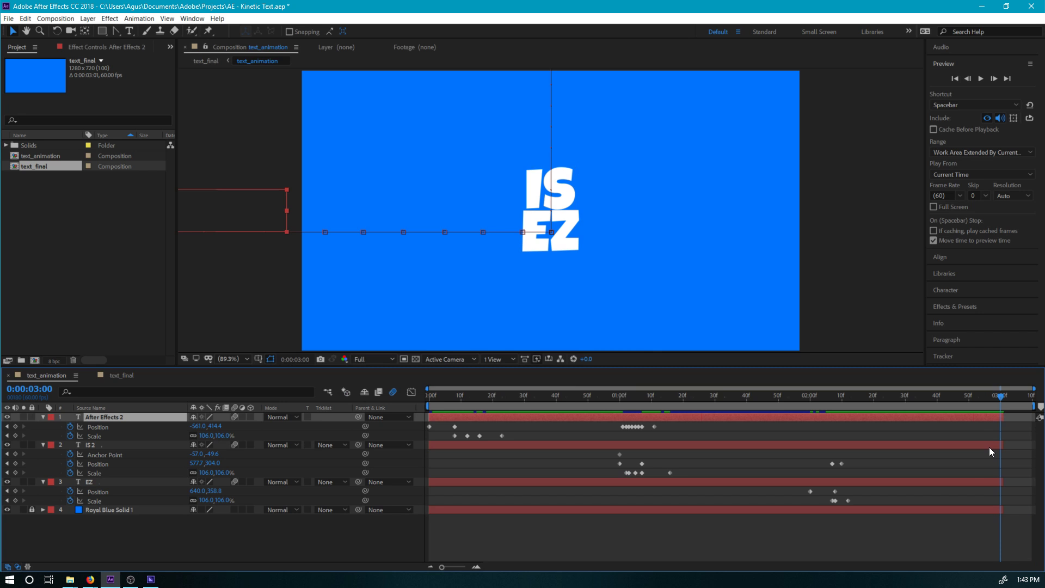
left_click(994, 480, "shift")
left_click_drag(1003, 482, 1034, 482)
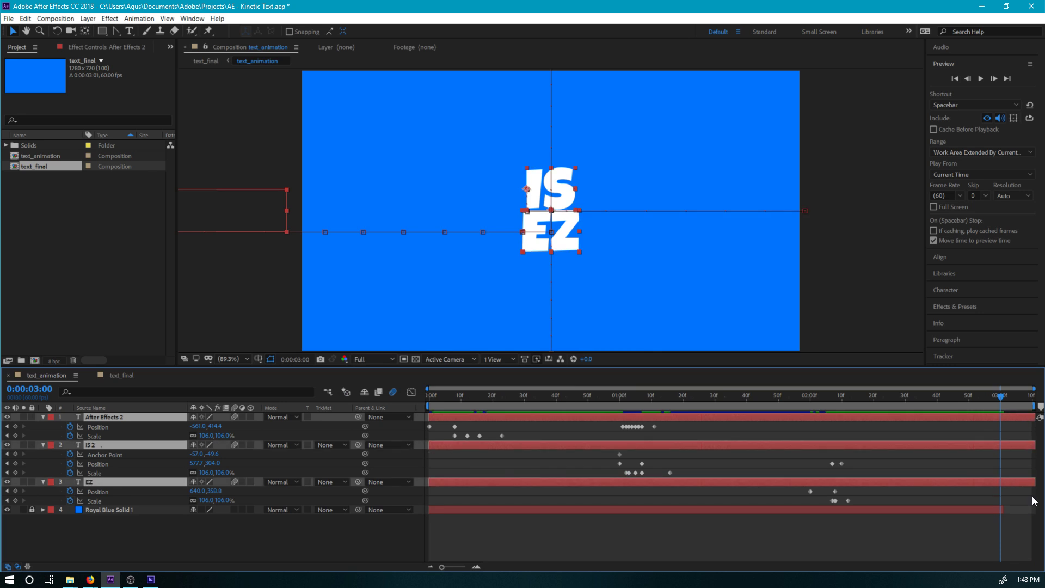
left_click(31, 509)
left_click_drag(1003, 509, 1035, 510)
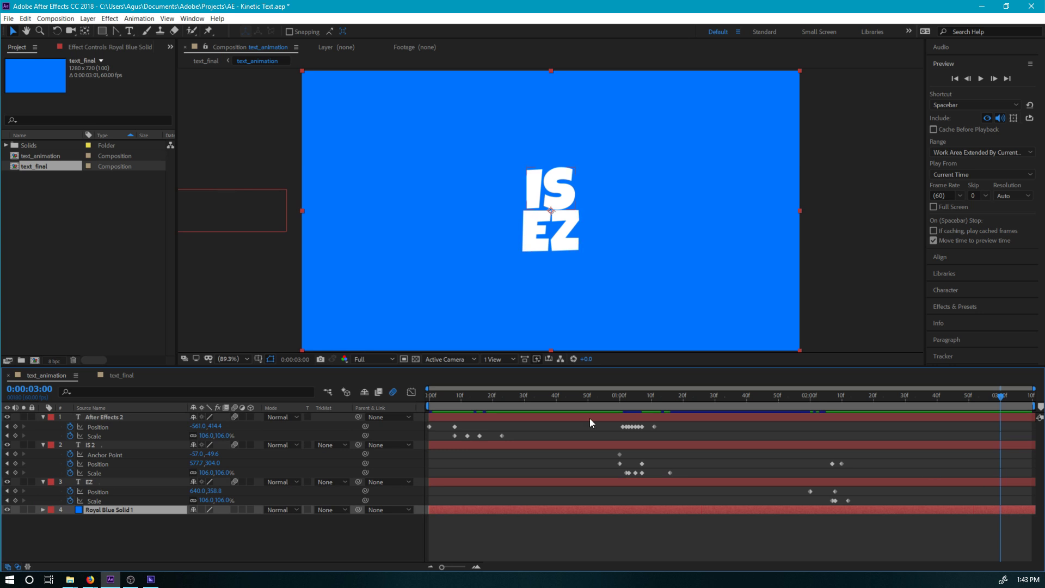
left_click(121, 376)
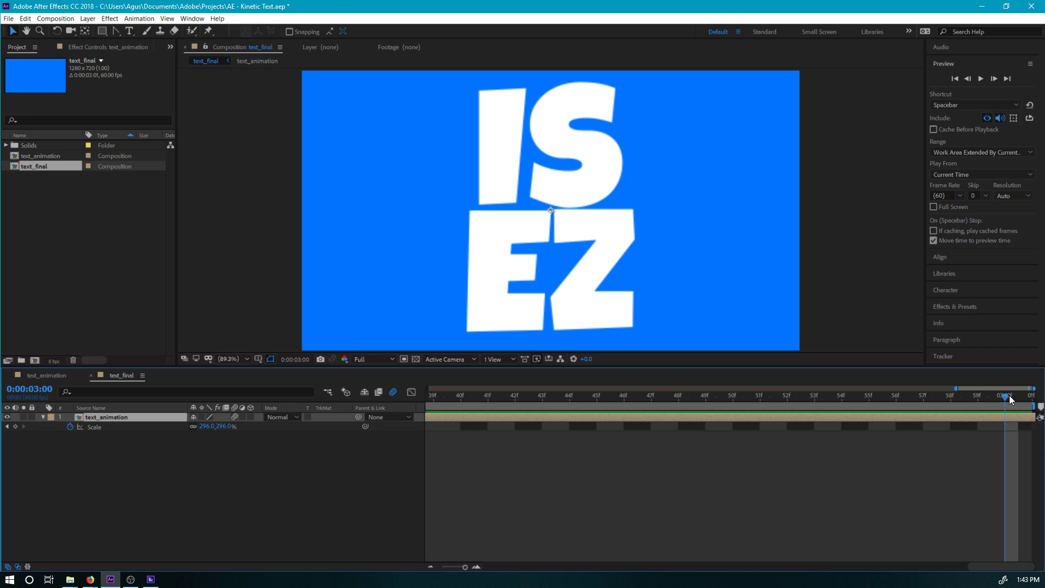
mouse_move(1005, 397)
left_mouse_down()
mouse_move(952, 397)
mouse_move(1005, 397)
left_mouse_up()
Set text_final's duration to 0:00:03:00 and check its last frame before returning to Media Encoder.
left_click(55, 18)
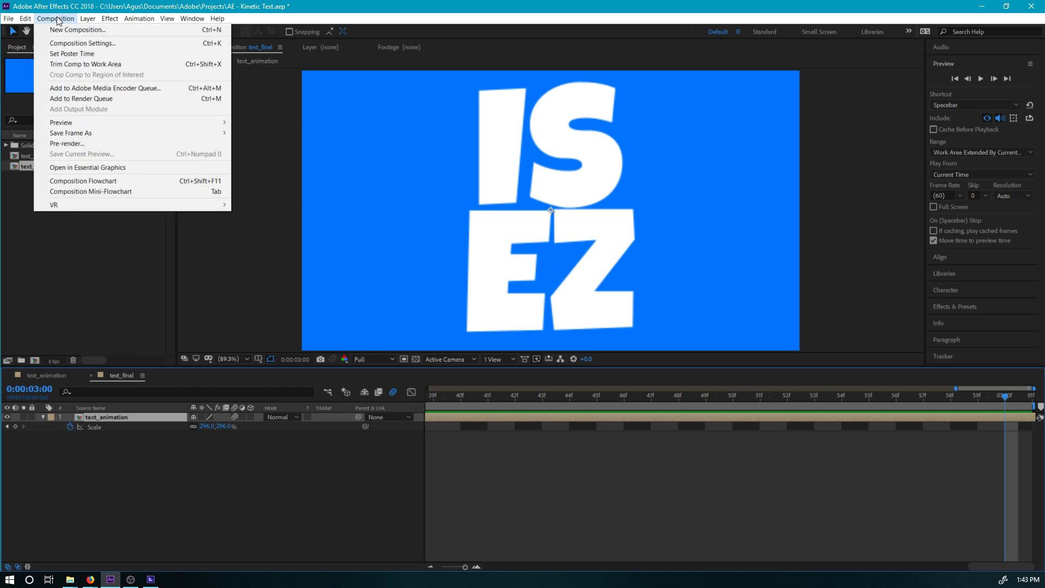
left_click(69, 43)
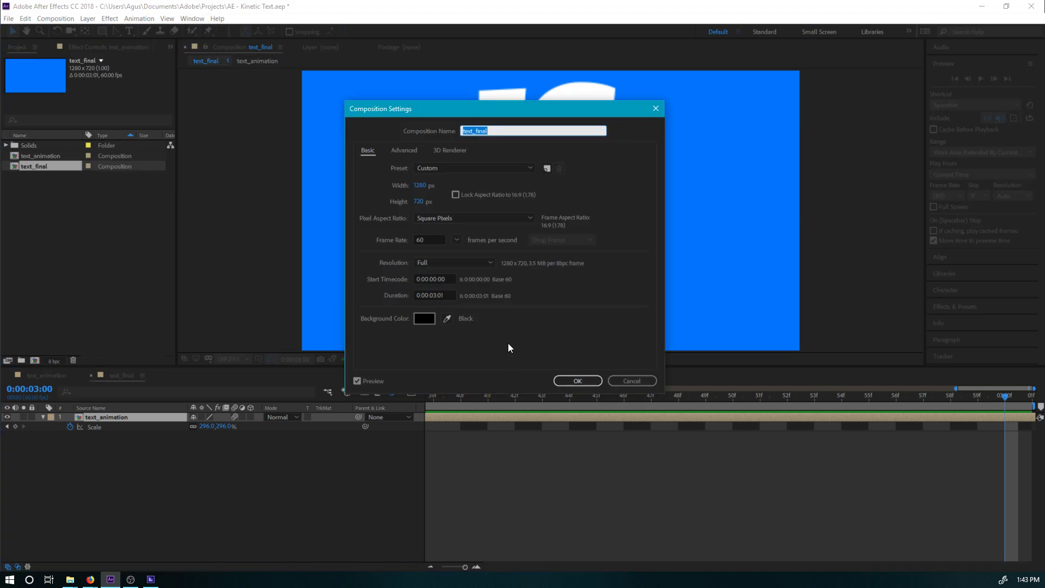
left_click(455, 294)
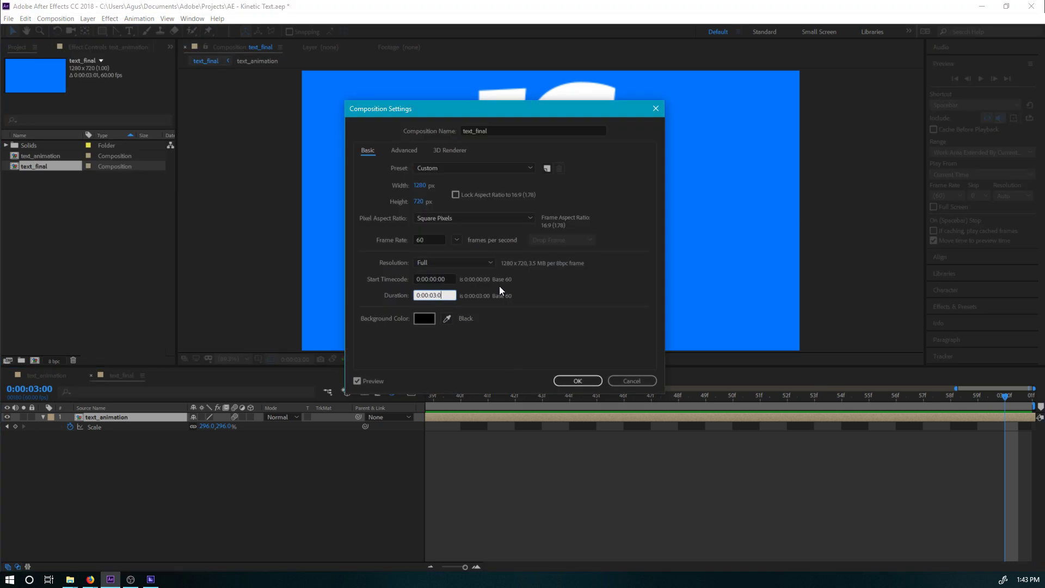
type("0")
key("Return")
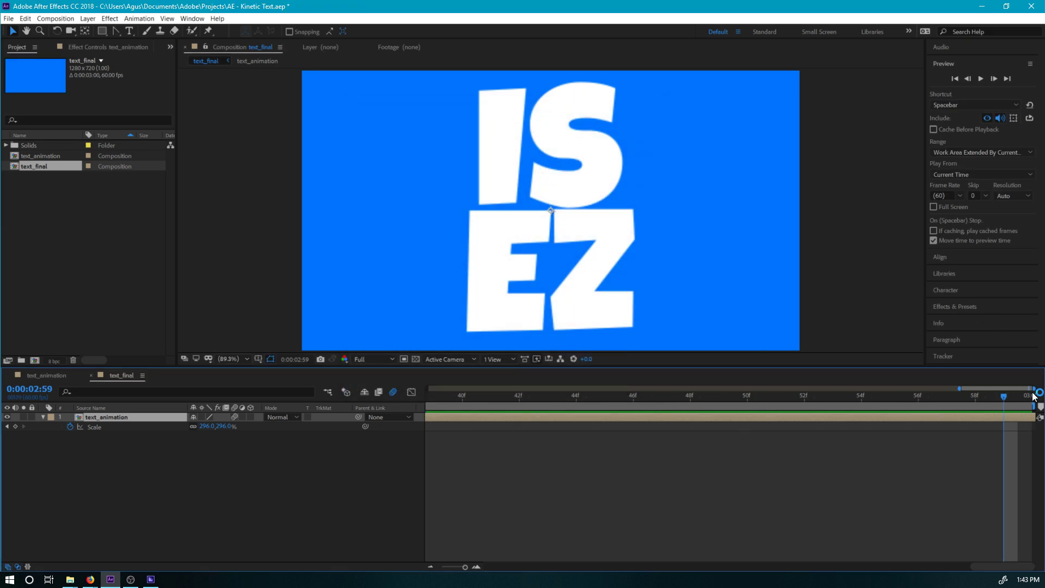
left_click(977, 397)
left_click_drag(979, 398, 1005, 397)
key("alt+Tab")
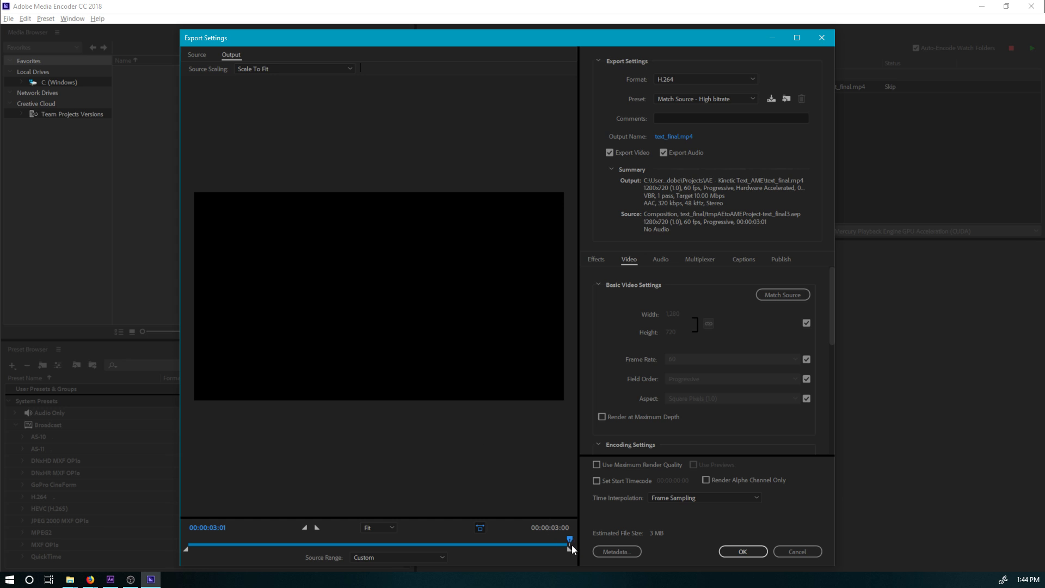
left_click_drag(567, 539, 451, 539)
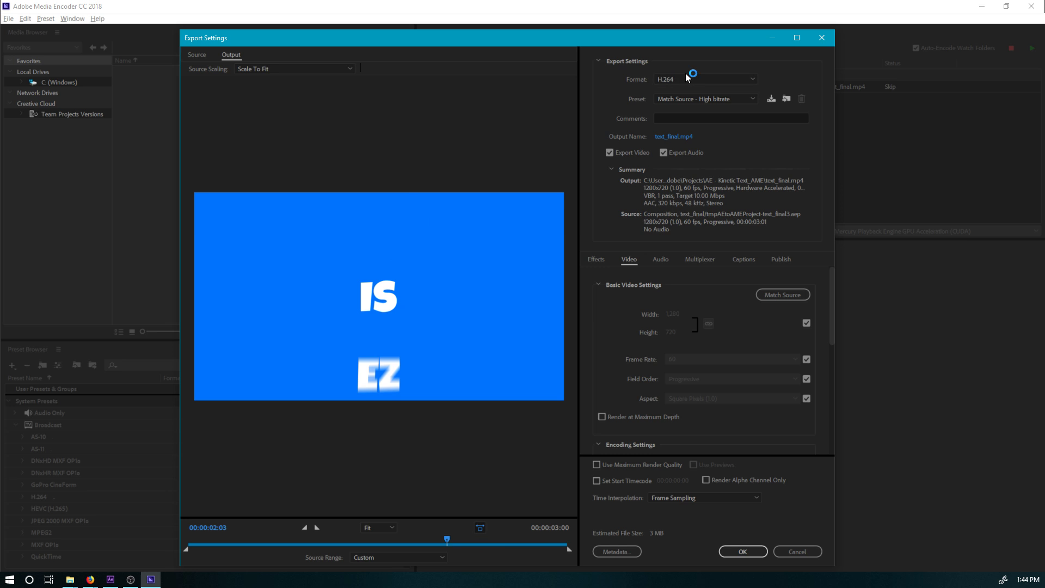
left_click(758, 553)
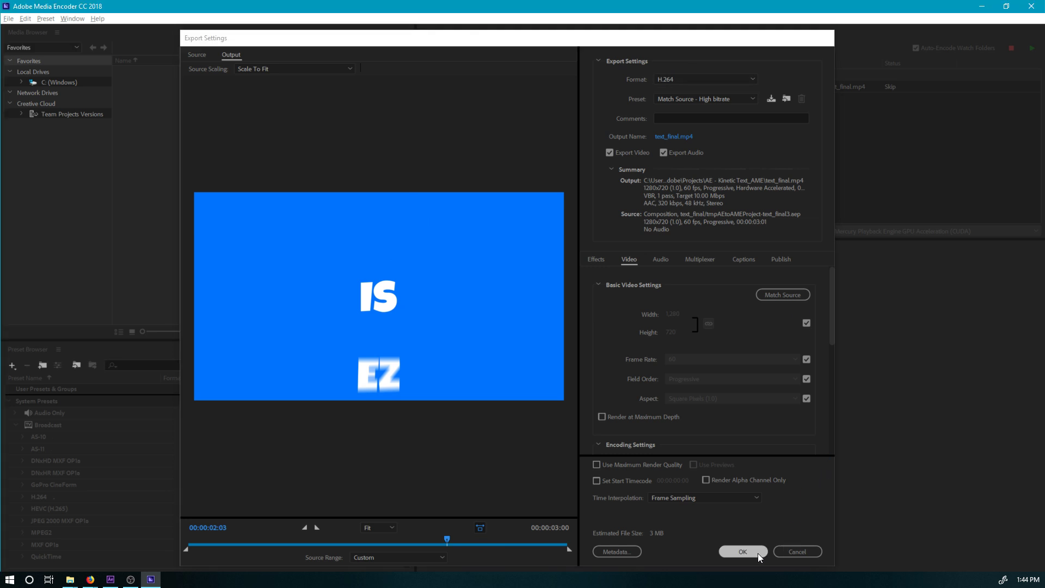
right_click(623, 87)
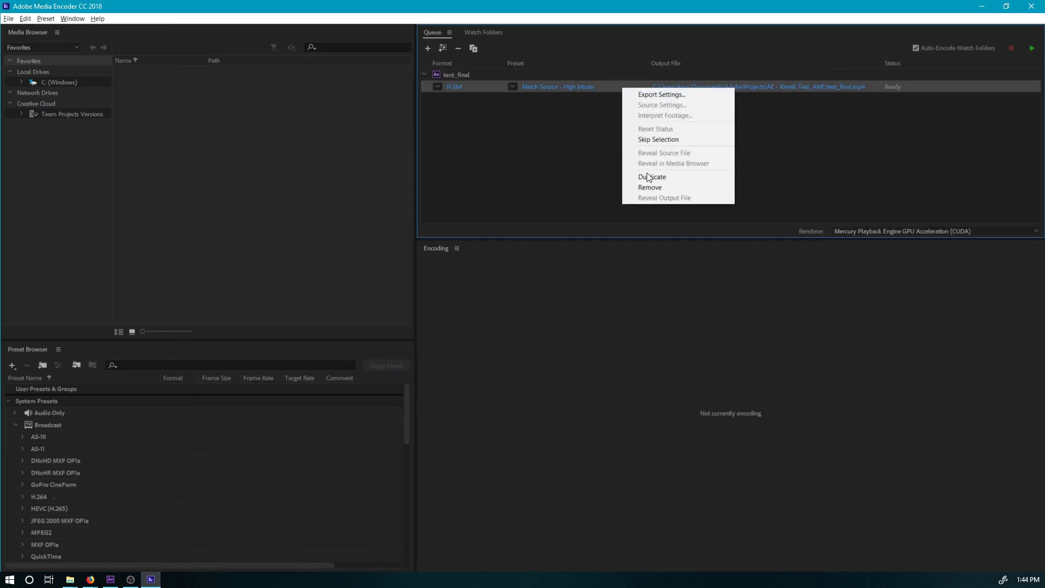
left_click(640, 181)
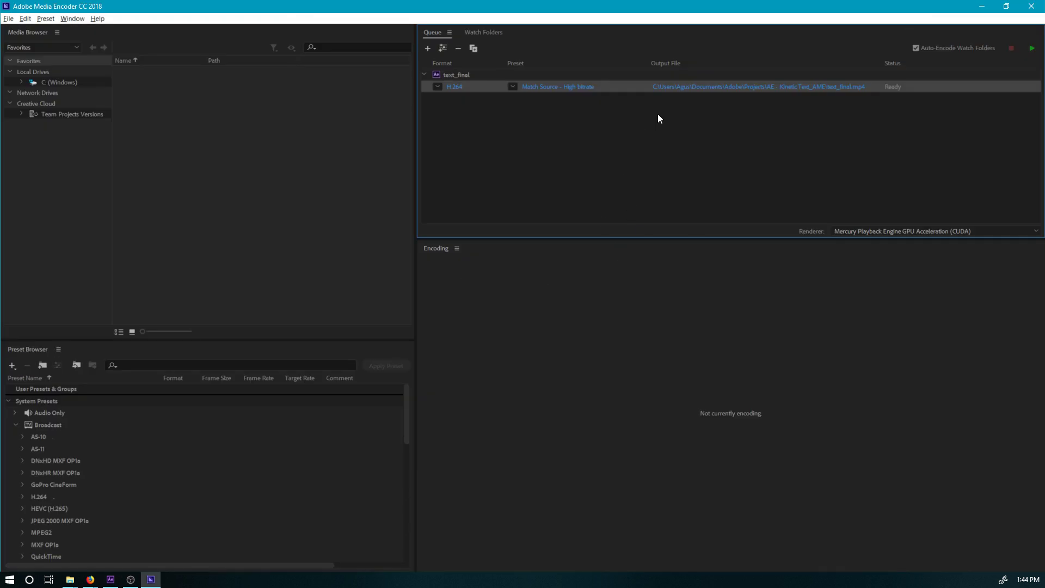
left_click(550, 86)
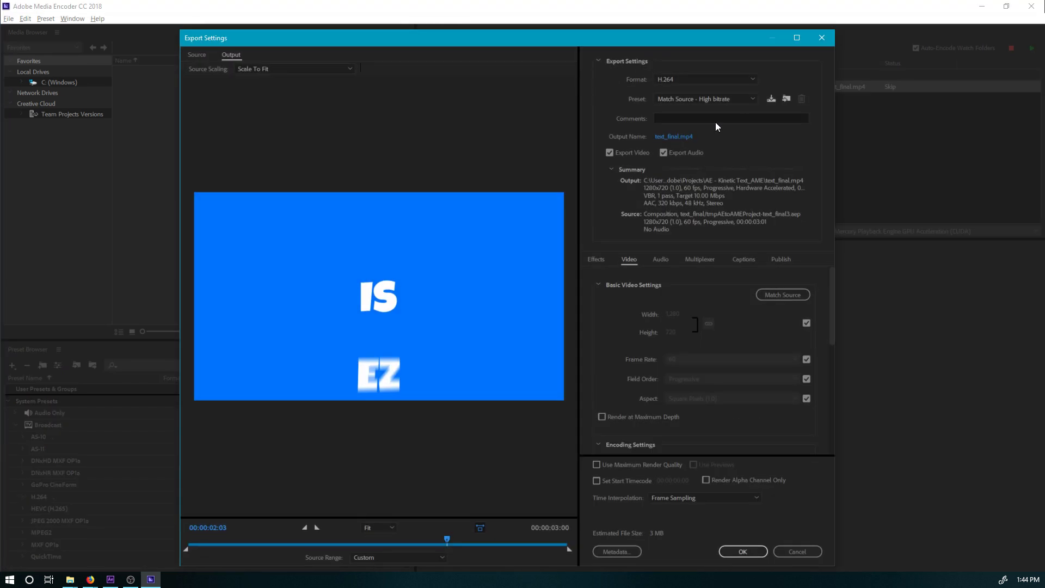
left_click(678, 81)
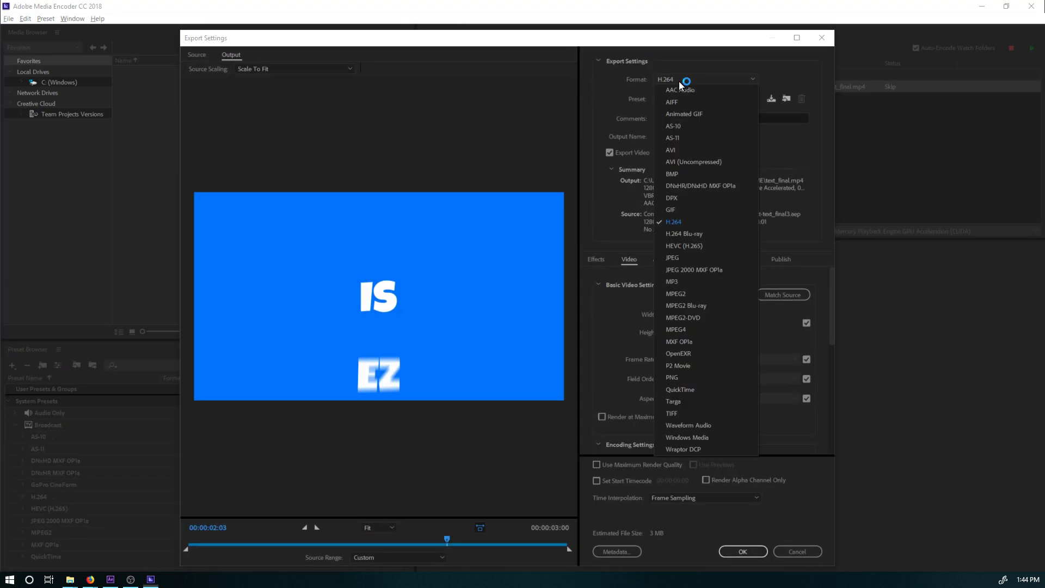
left_click(683, 220)
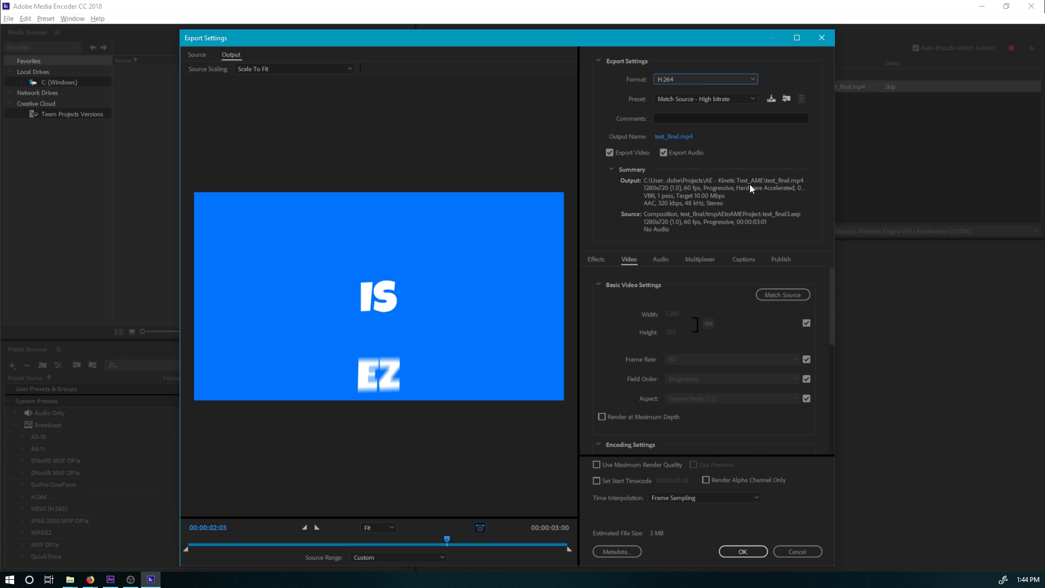
left_click(672, 101)
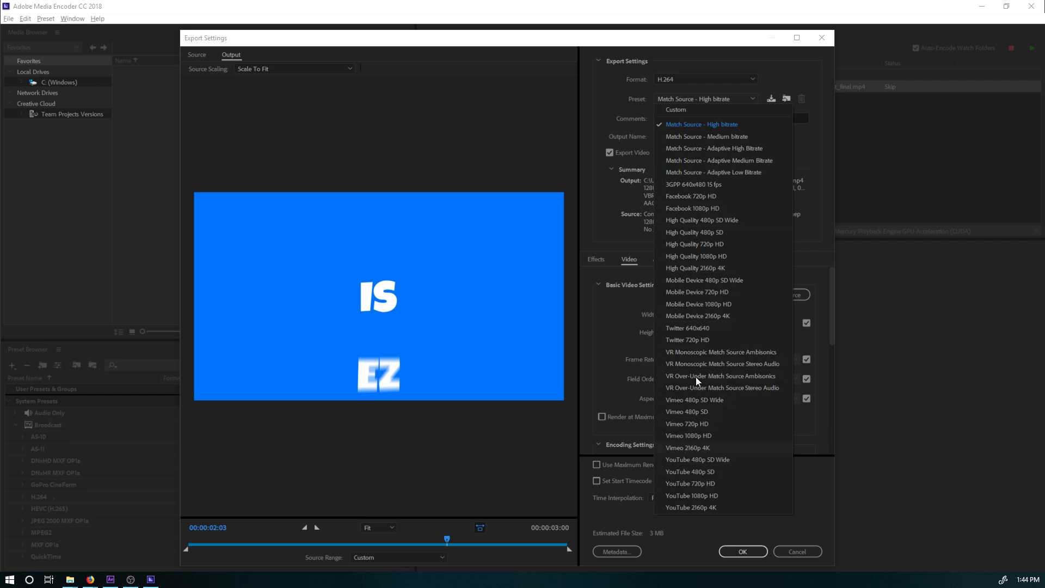
left_click(684, 102)
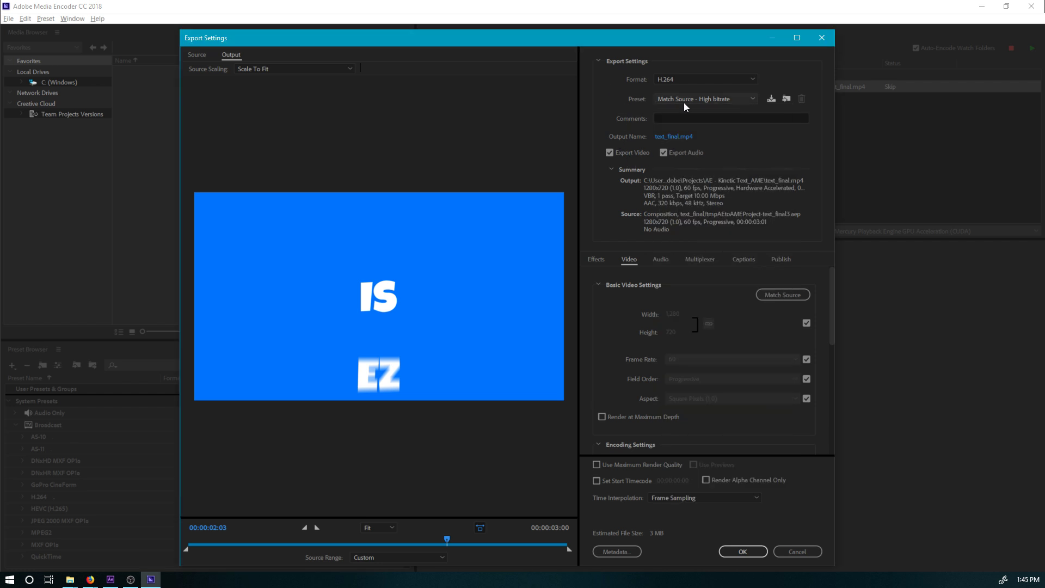
left_click(693, 99)
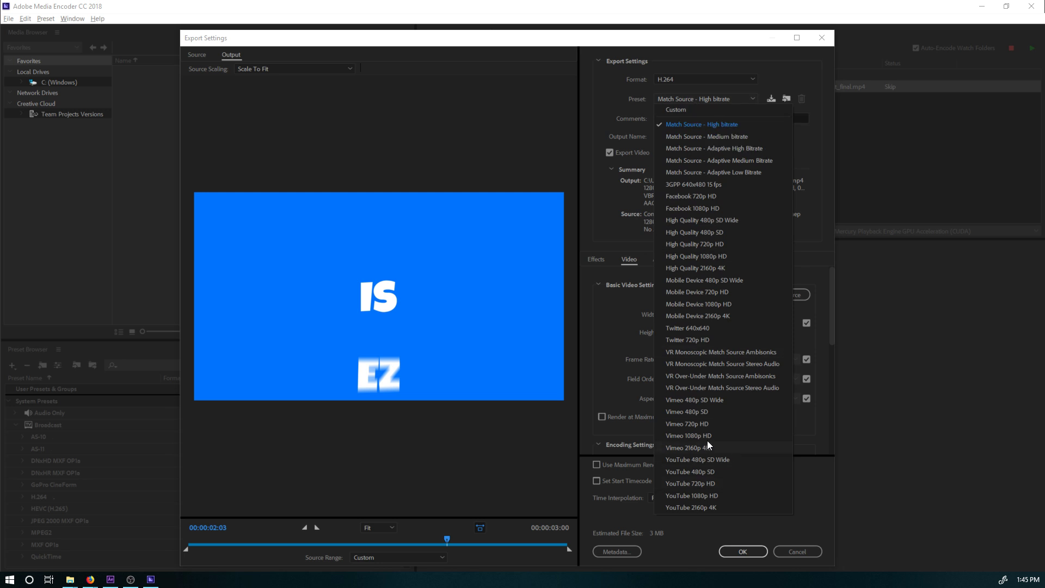
left_click(536, 257)
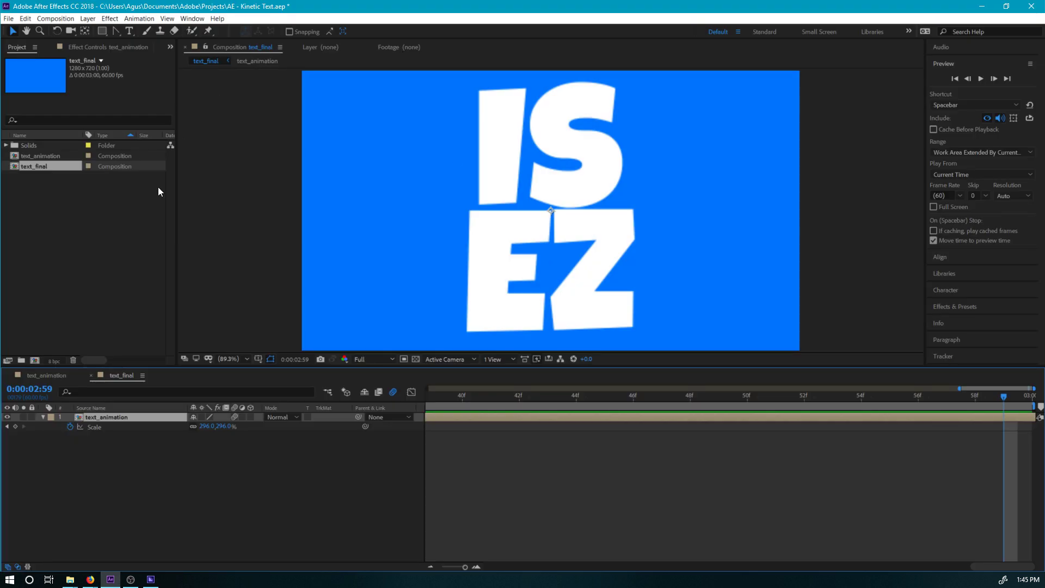
Open text_final's Composition Settings to review its frame rate.
left_click(56, 18)
left_click(70, 44)
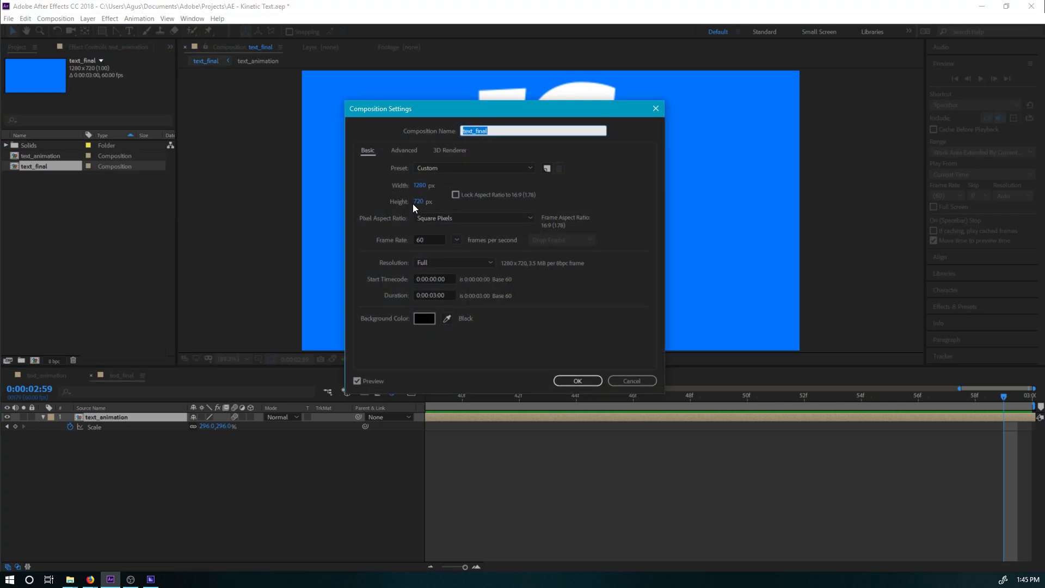
left_click(419, 239)
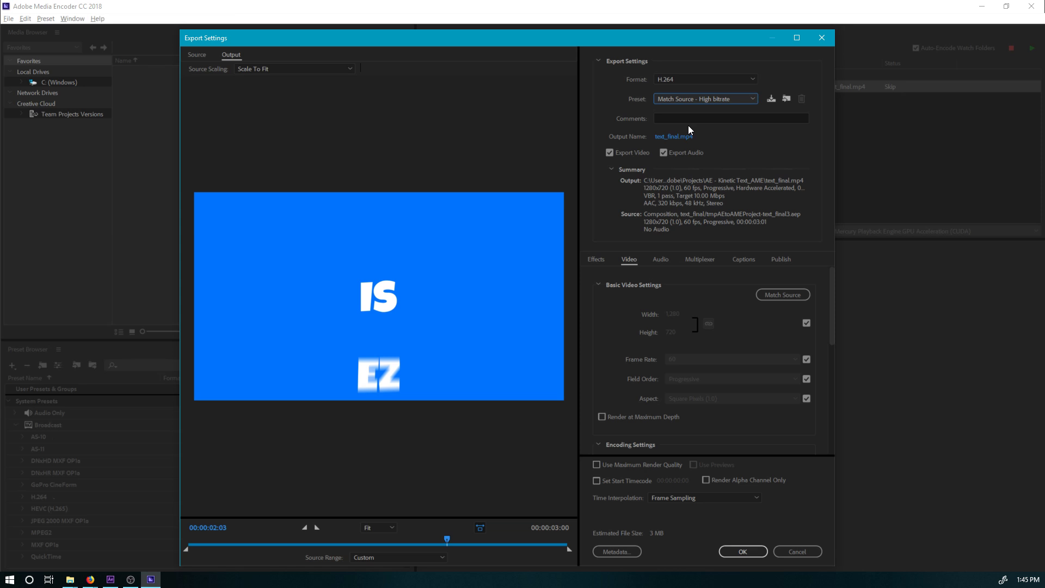
Try the YouTube 720p HD and Vimeo 720p HD export presets.
left_click(704, 100)
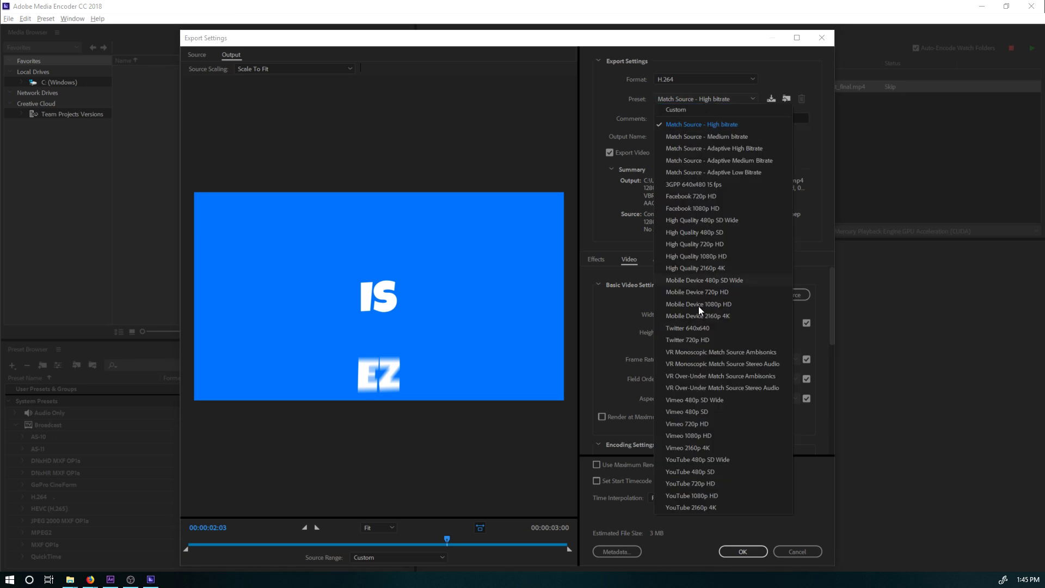
left_click(707, 486)
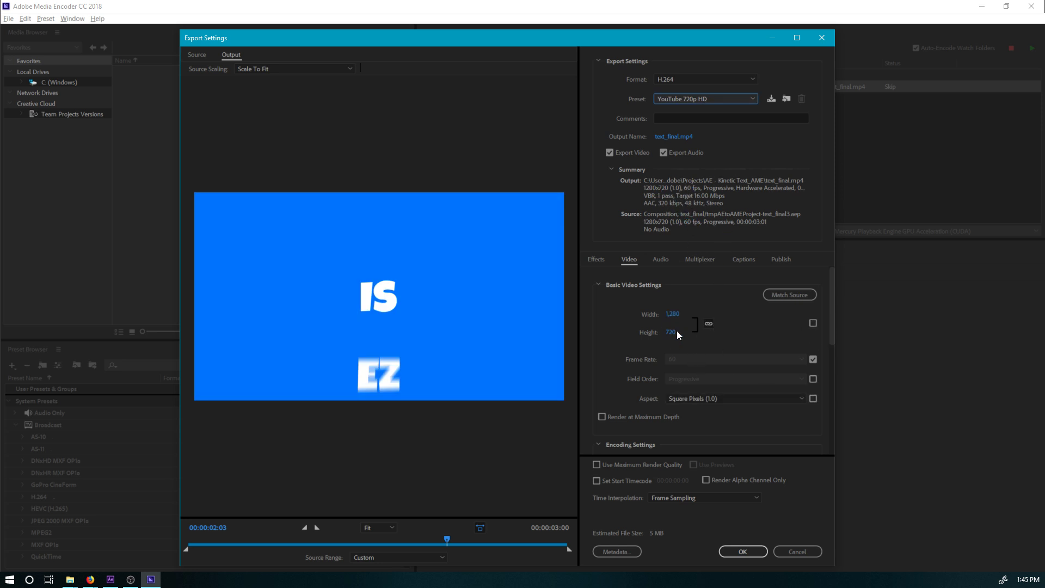
left_click_drag(828, 315, 830, 382)
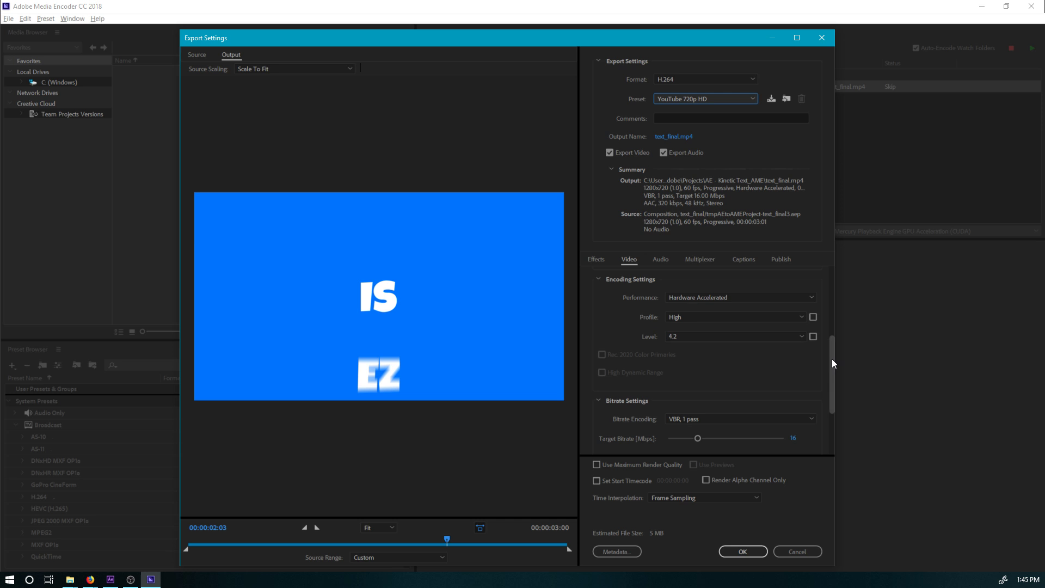
left_click_drag(832, 358, 819, 299)
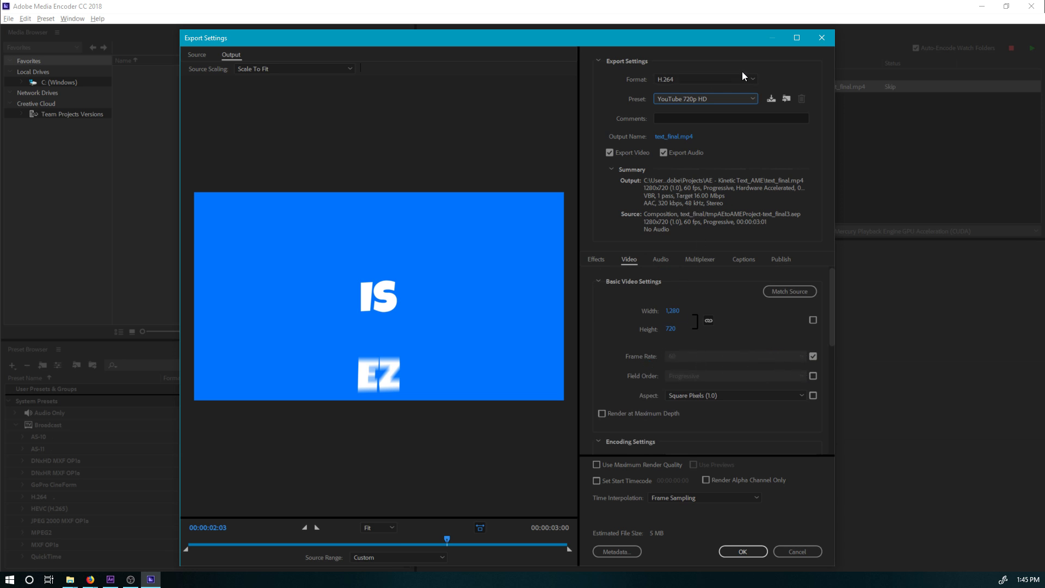
left_click(734, 97)
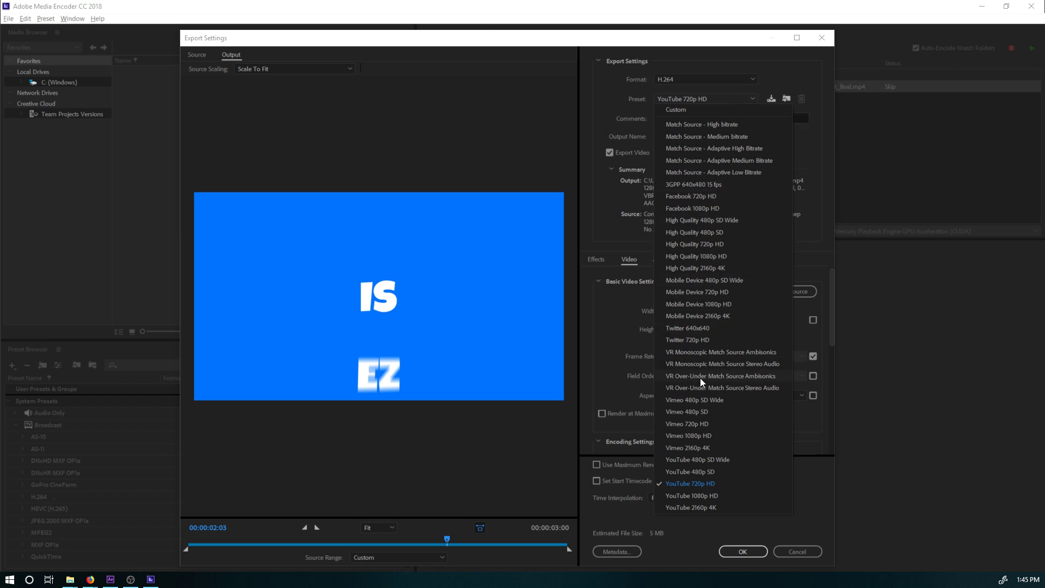
left_click(690, 483)
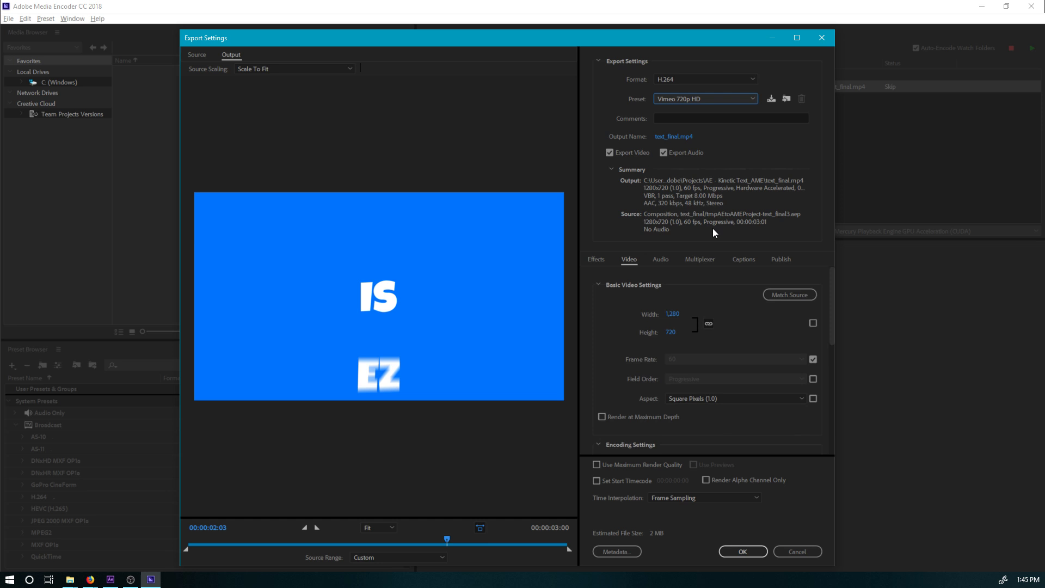
Settle on the Match Source - High bitrate export preset.
left_click(700, 103)
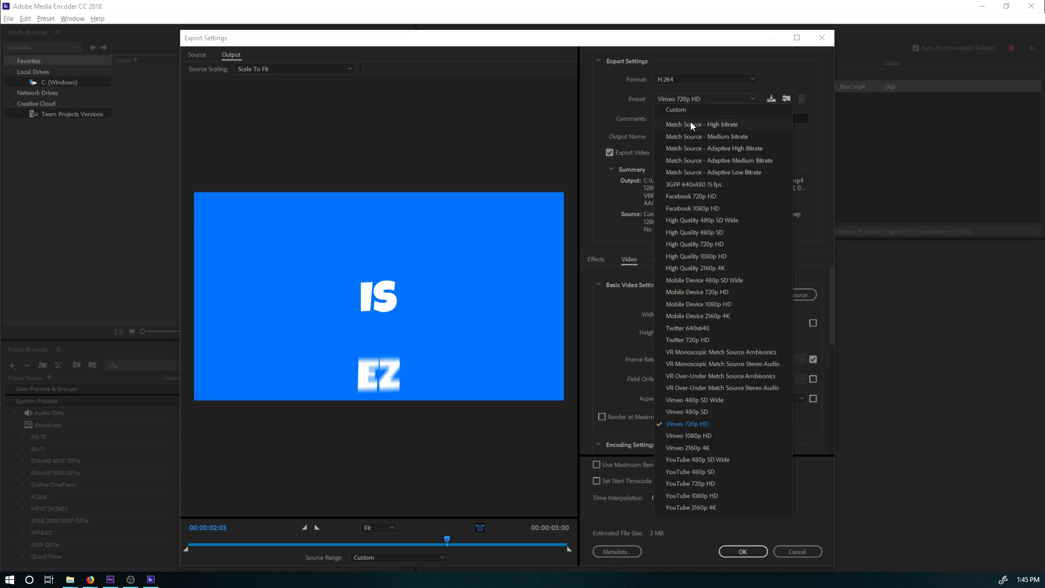
left_click(703, 484)
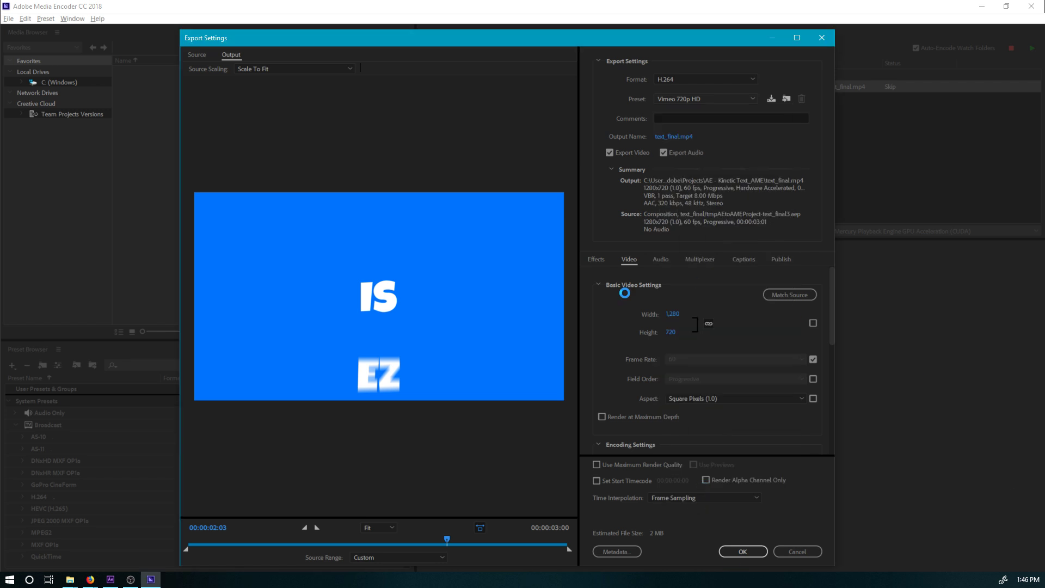
left_click(700, 101)
left_click(705, 133)
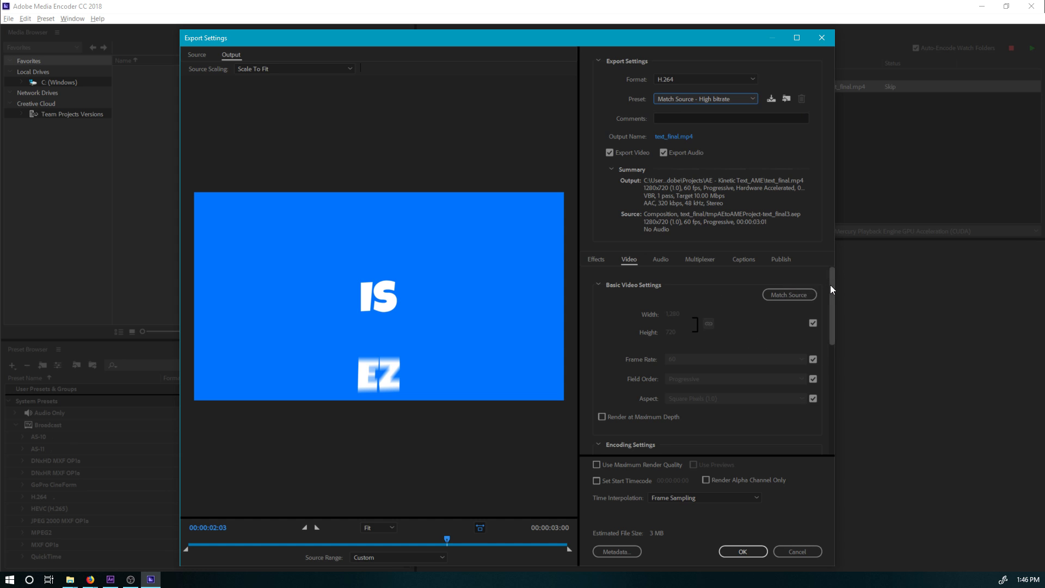
left_click_drag(831, 285, 673, 126)
left_click(669, 136)
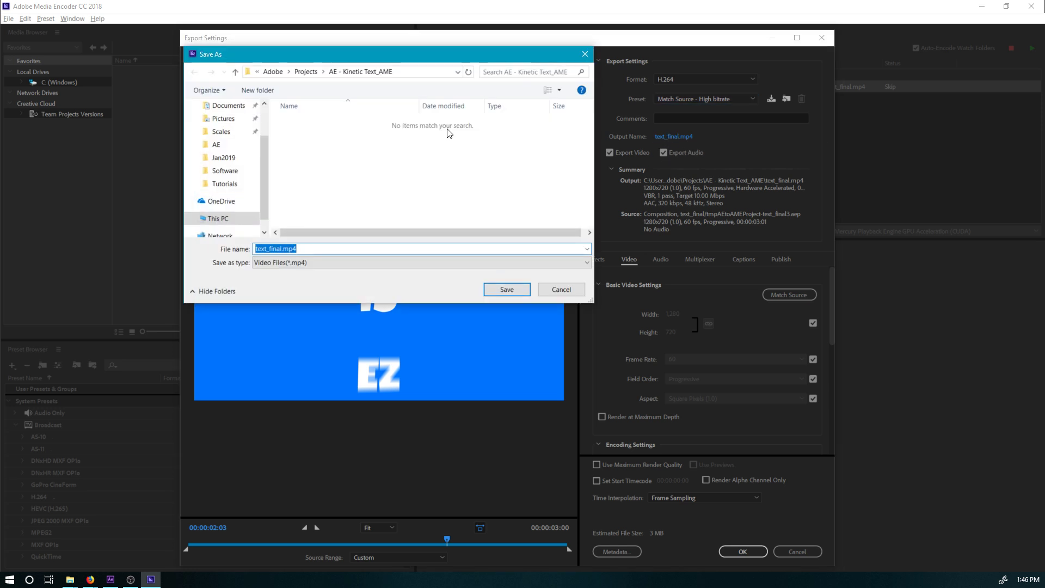
mouse_move(371, 51)
left_mouse_down()
mouse_move(413, 31)
mouse_move(387, 54)
left_mouse_up()
left_click_drag(341, 252, 245, 252)
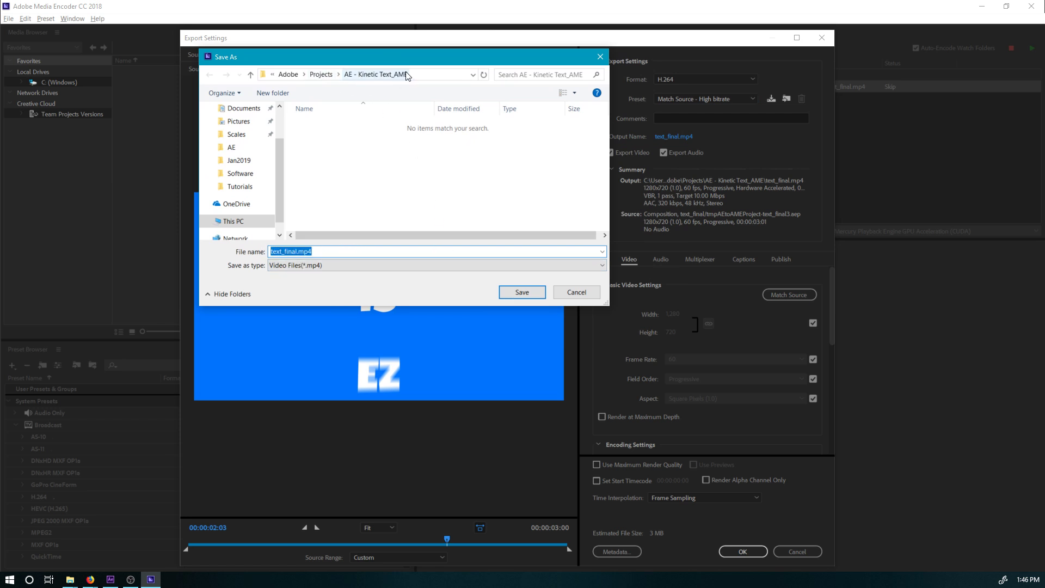
left_click(318, 74)
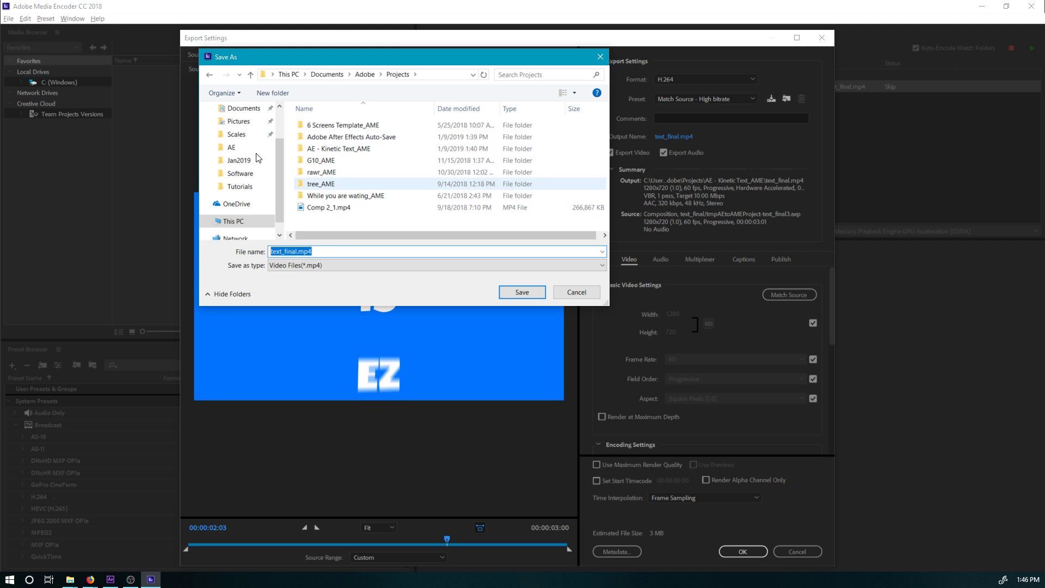
key("alt+Tab")
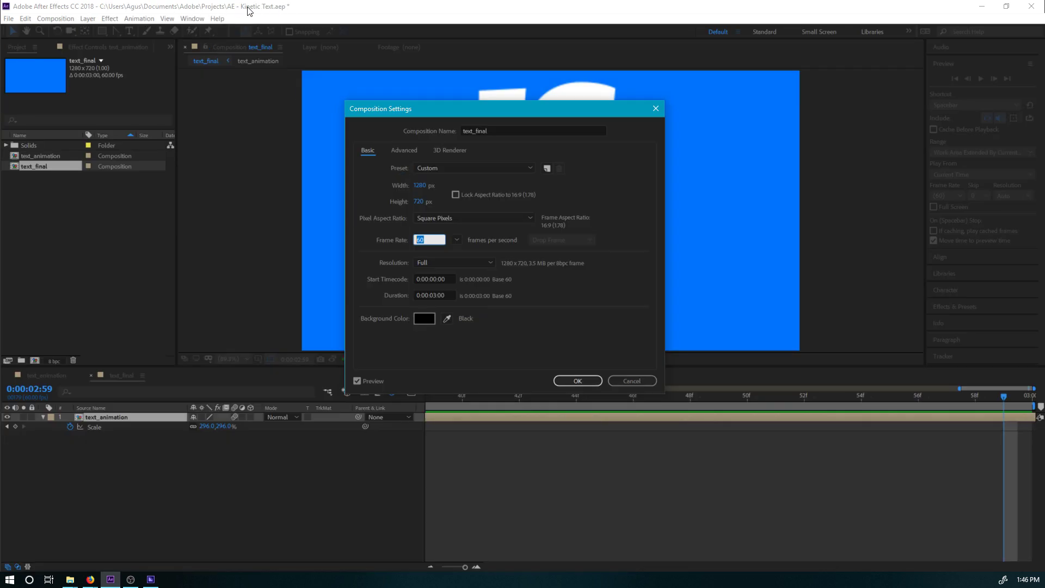
key("alt+Tab")
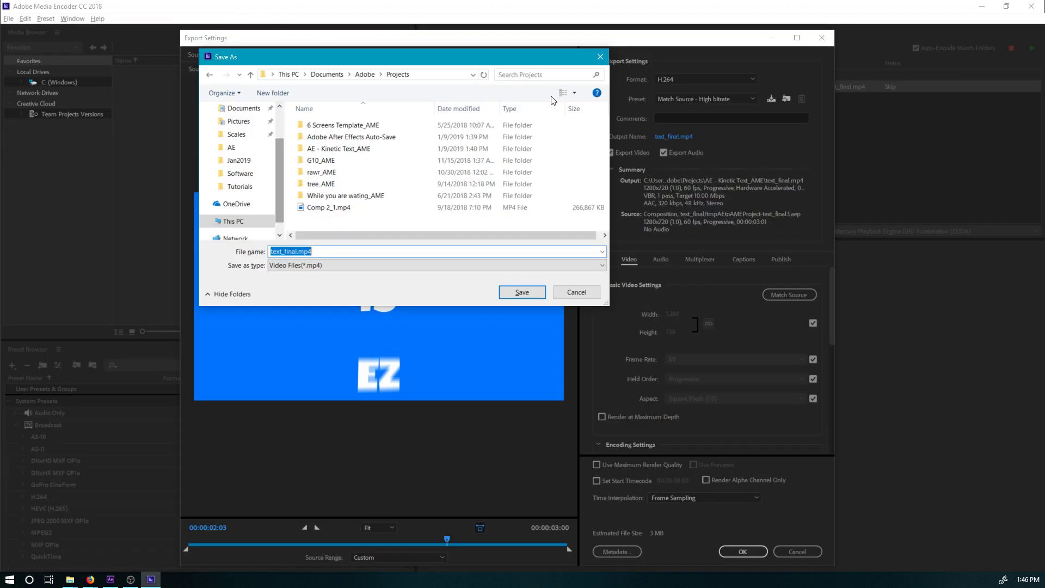
double_click(358, 148)
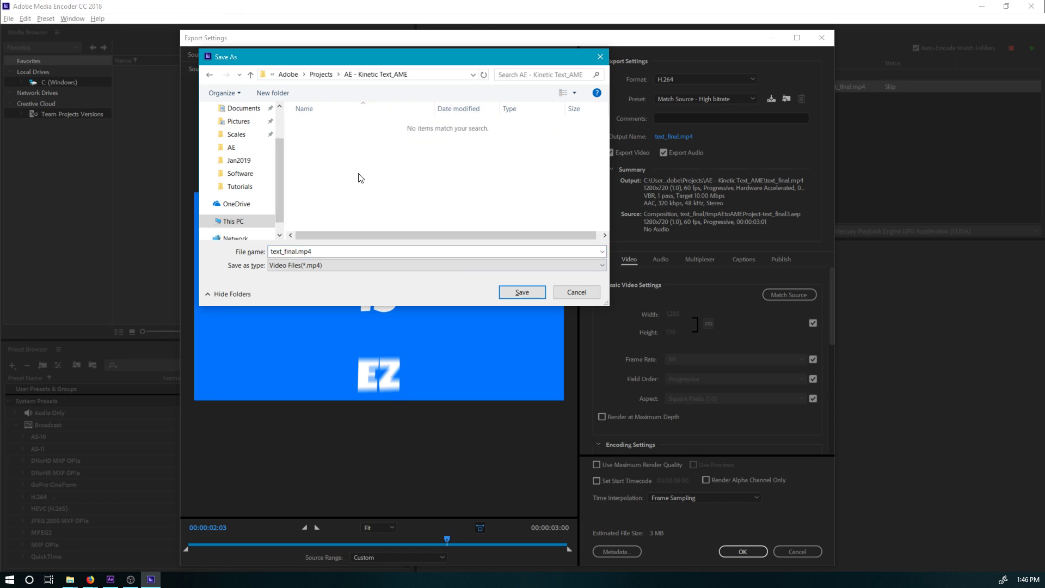
left_click(584, 293)
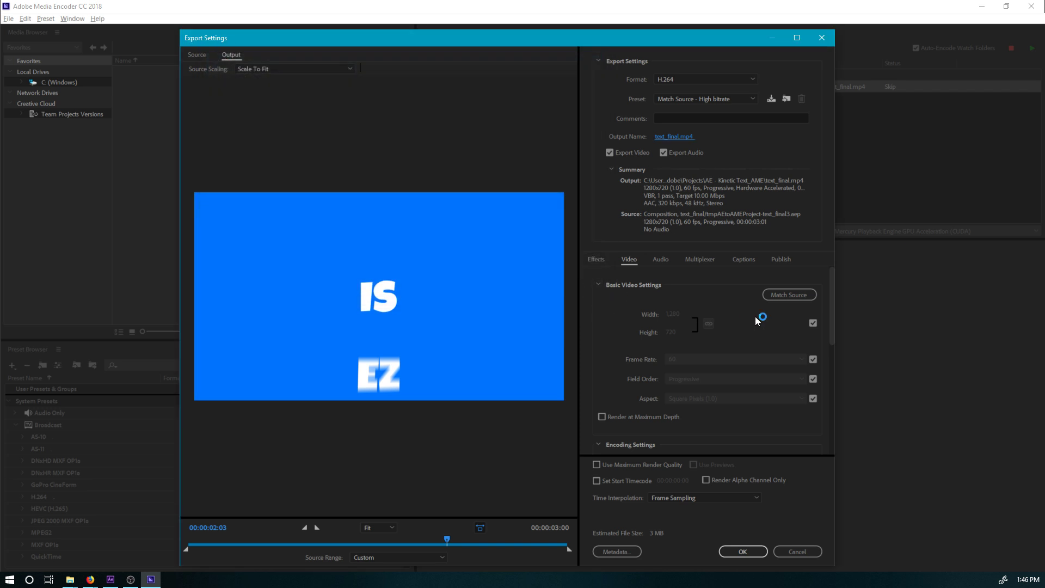
Toggle Export Video and Export Audio off and back on, leaving both enabled.
left_click(610, 153)
left_click(619, 155)
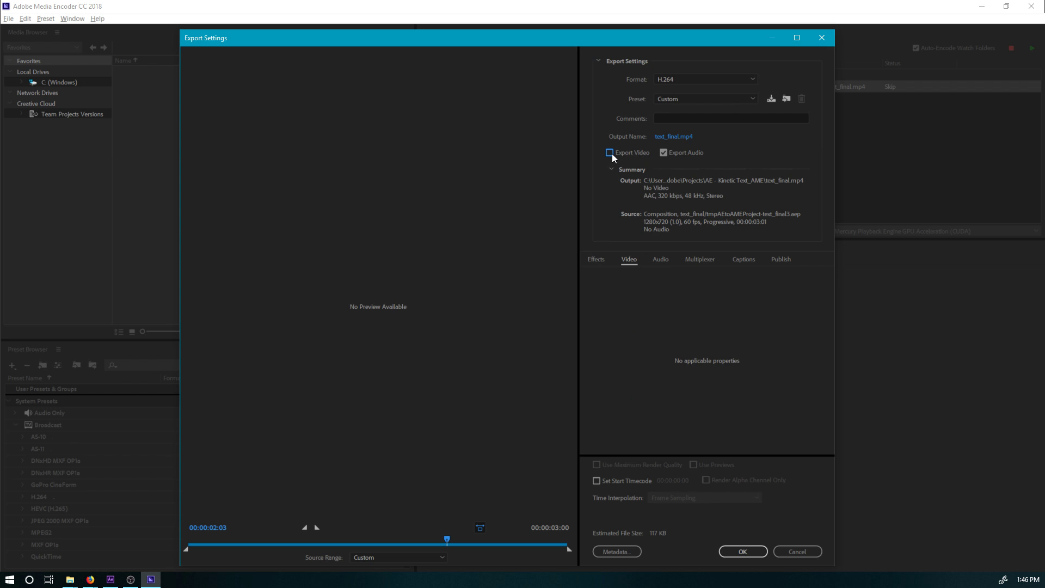
left_click(610, 153)
left_click(665, 153)
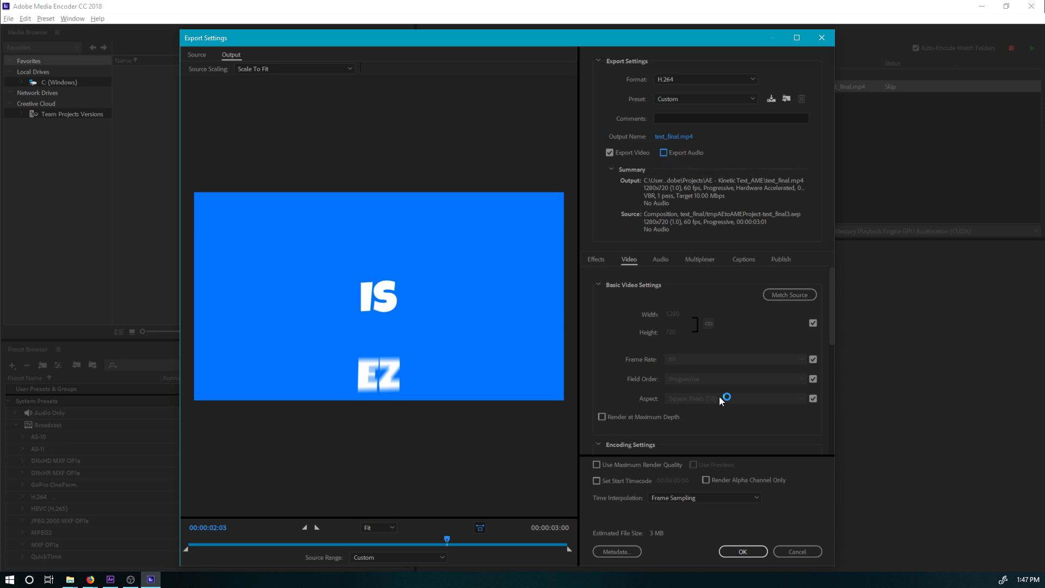
key("space")
mouse_move(488, 37)
left_mouse_down()
mouse_move(520, 35)
mouse_move(485, 37)
left_mouse_up()
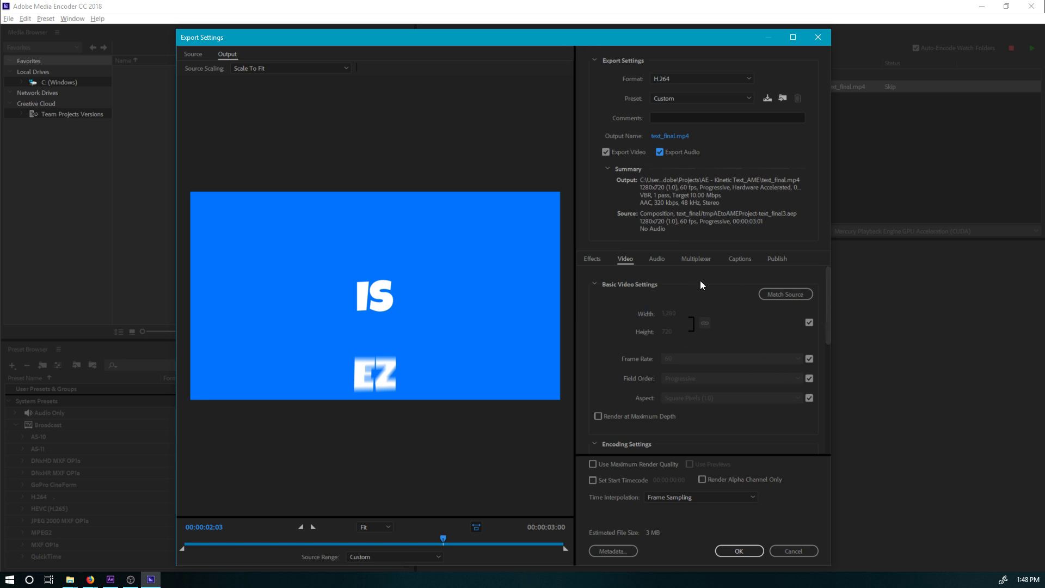
left_click(810, 321)
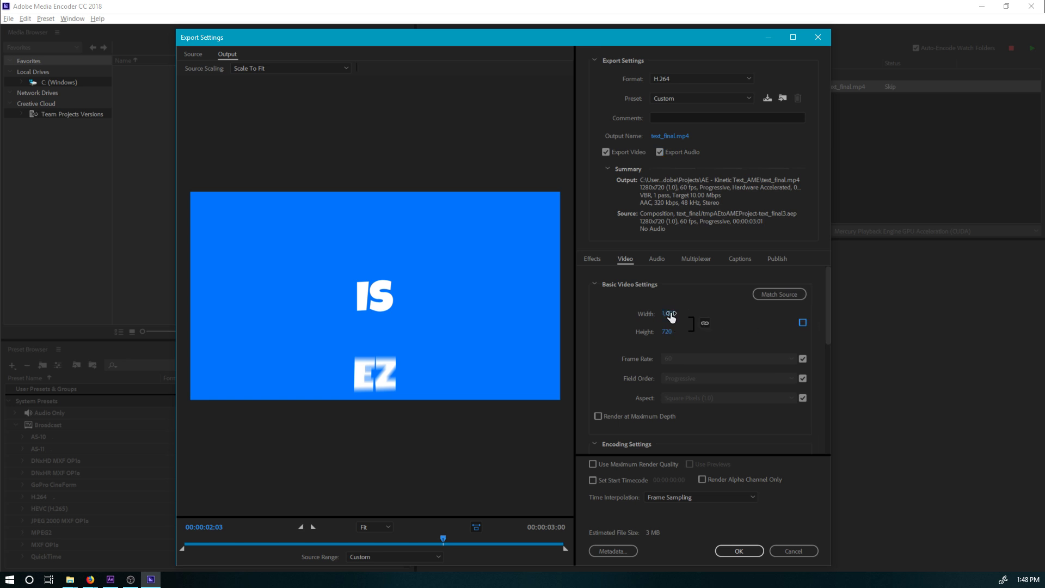
left_click_drag(664, 318, 434, 315)
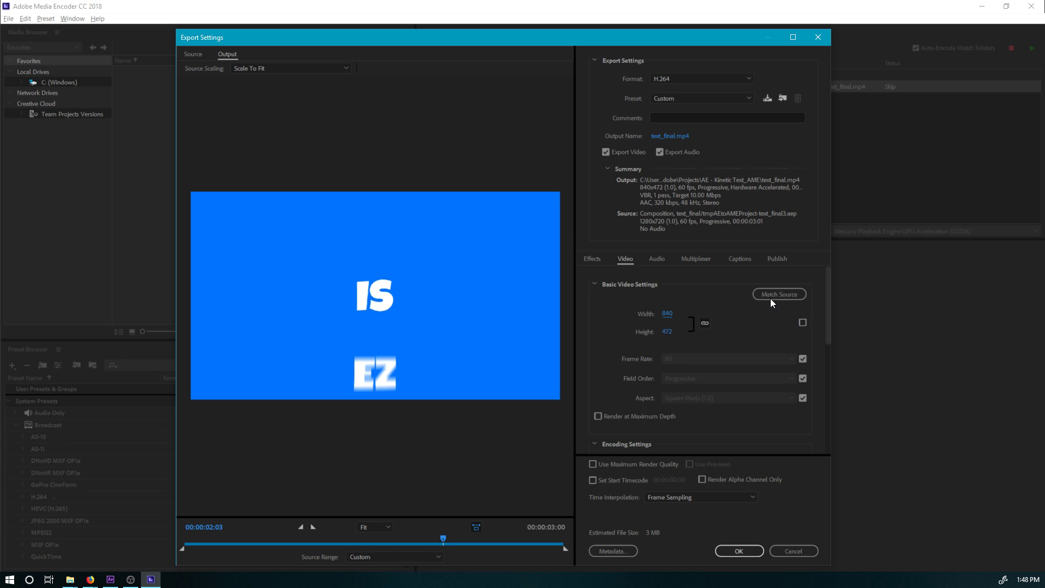
left_click(772, 295)
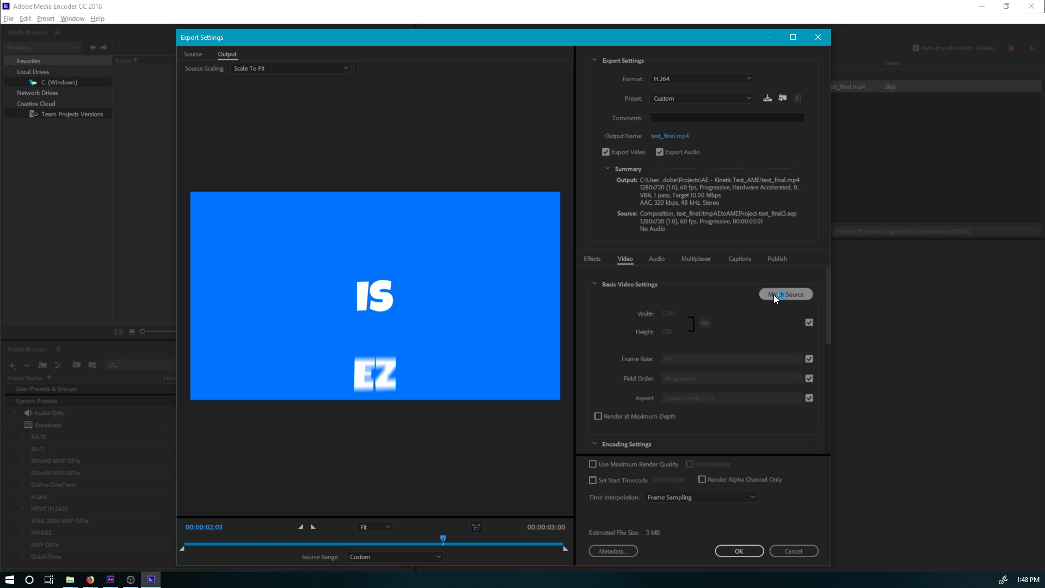
left_click_drag(829, 293, 818, 363)
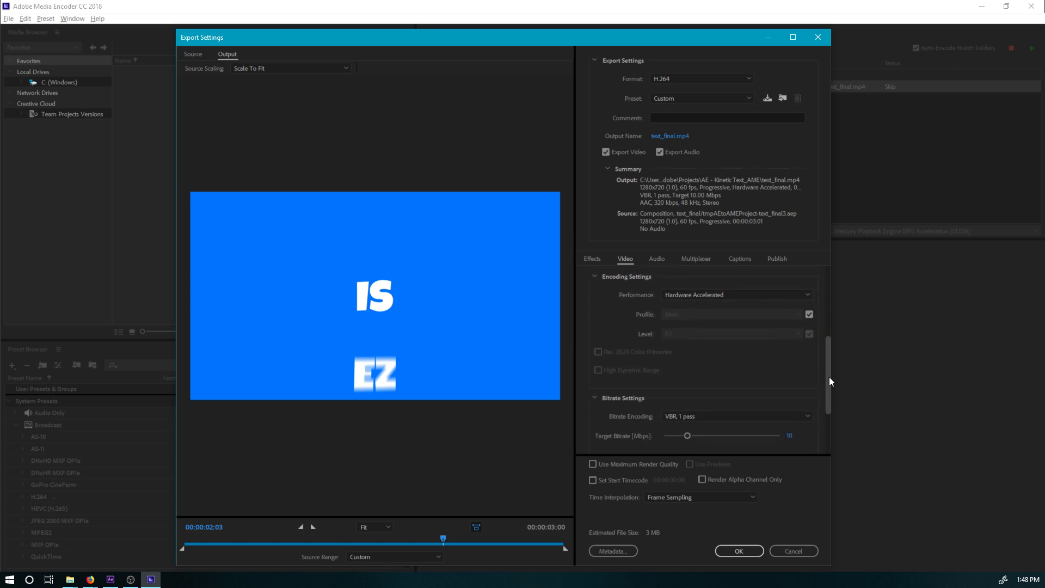
left_click_drag(829, 377, 808, 261)
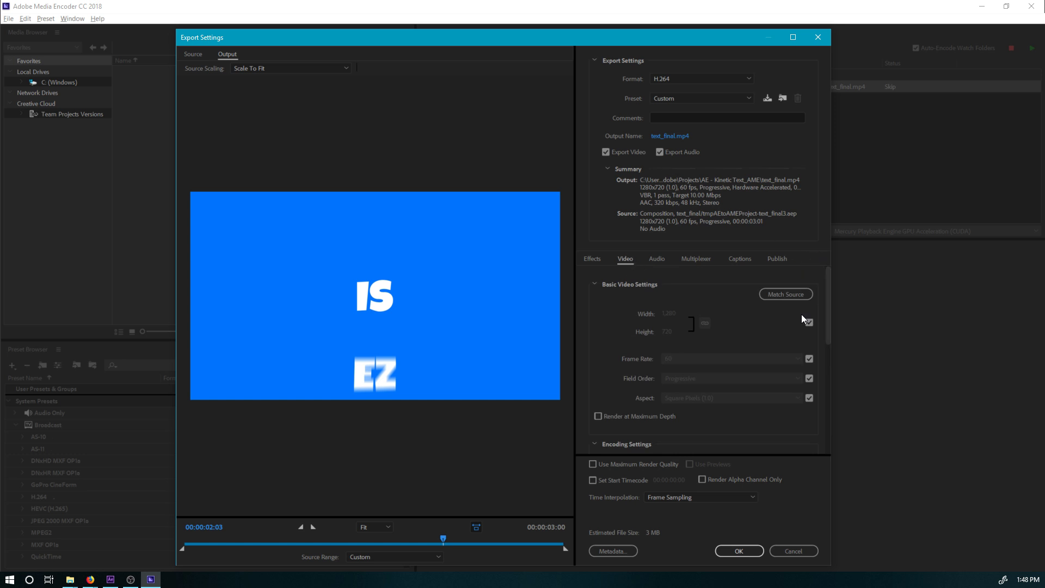
mouse_move(829, 309)
left_mouse_down()
mouse_move(844, 417)
mouse_move(831, 277)
mouse_move(831, 328)
left_mouse_up()
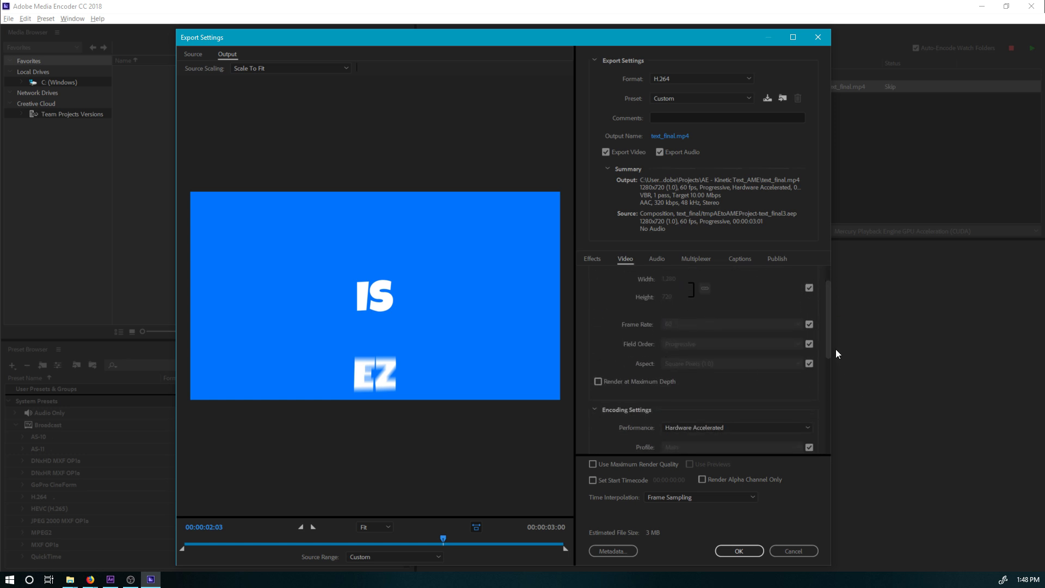
left_click_drag(829, 328, 835, 389)
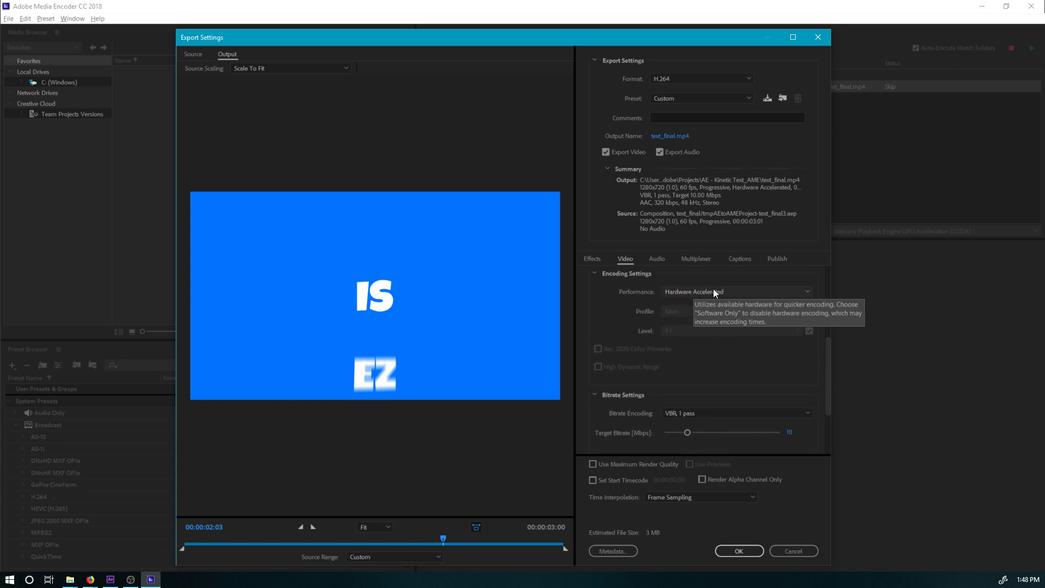
scroll(724, 290, "down", 1)
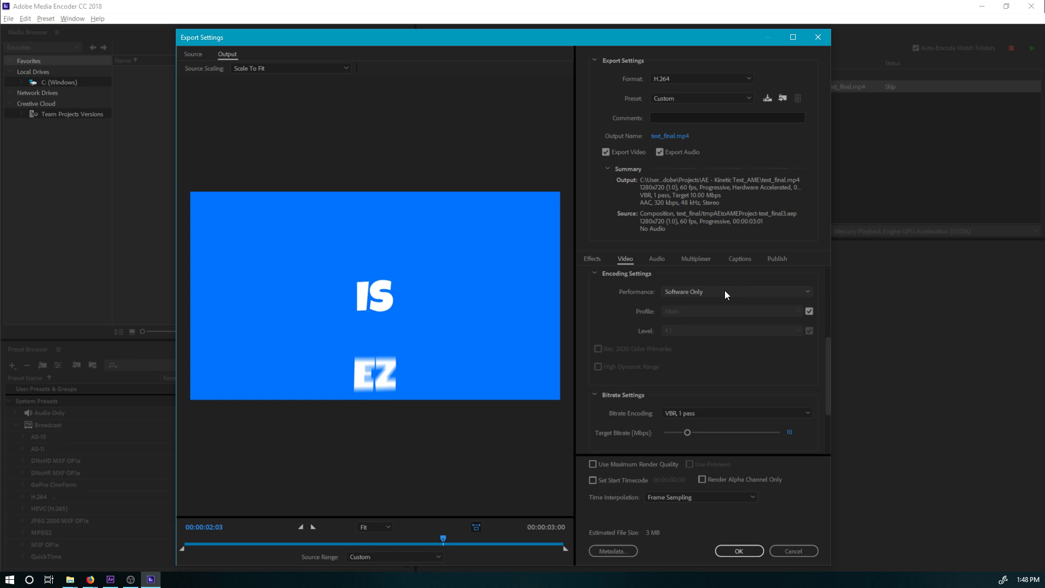
scroll(724, 294, "up", 1)
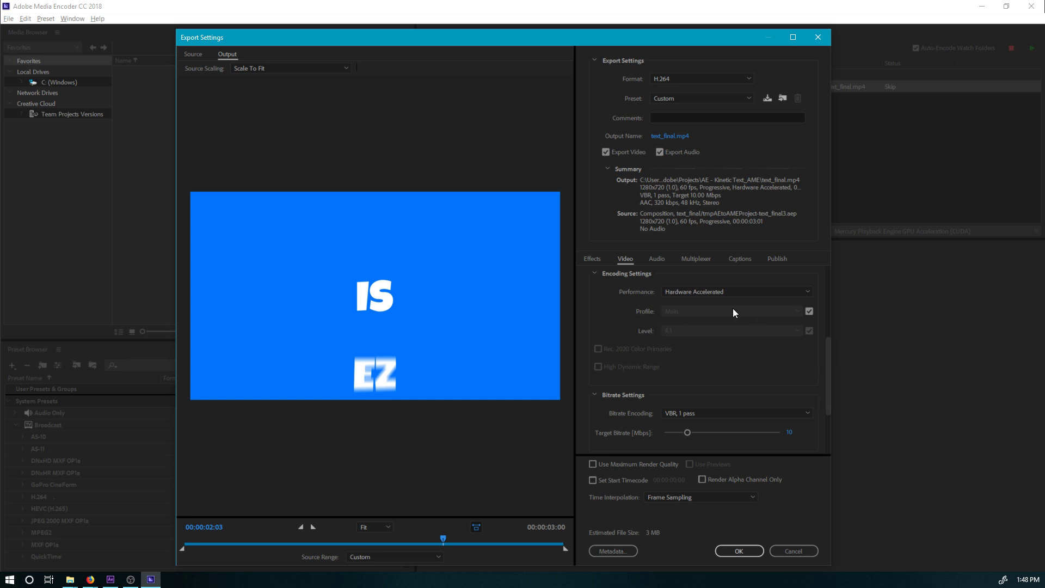
scroll(721, 292, "down", 1)
scroll(721, 293, "up", 3)
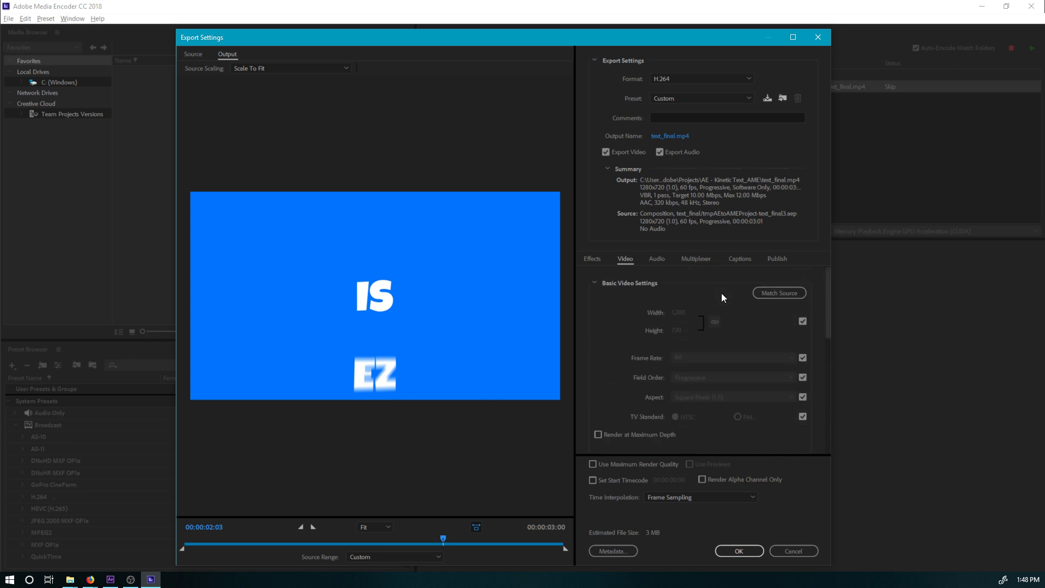
left_click_drag(829, 327, 831, 418)
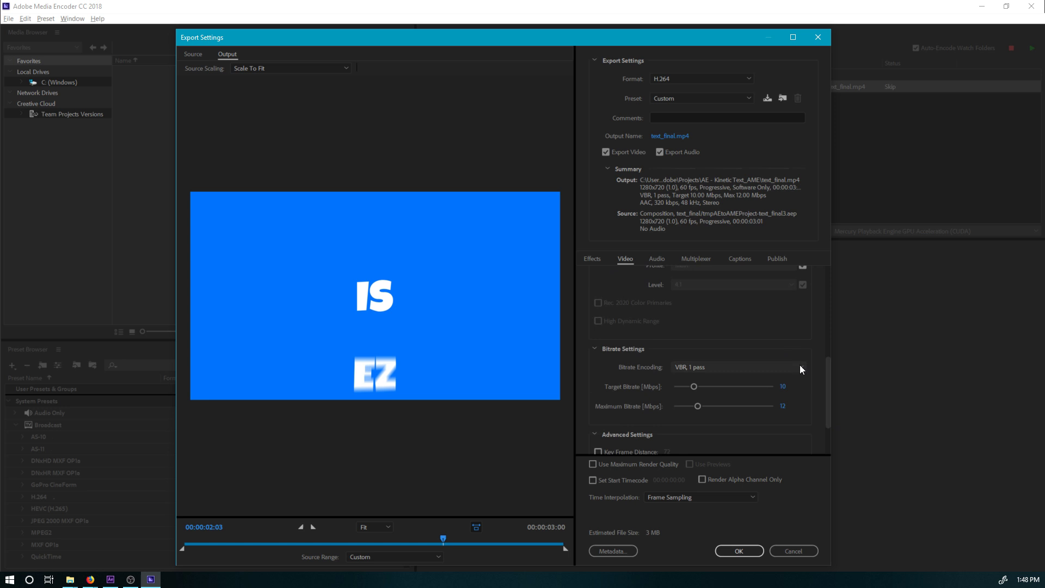
left_click_drag(828, 368, 819, 337)
left_click(711, 320)
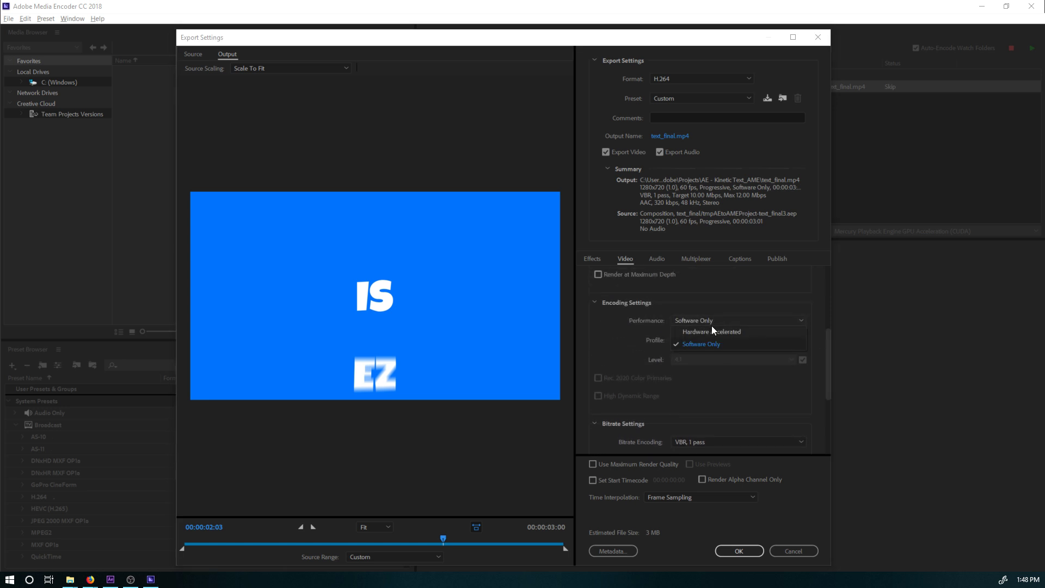
left_click(711, 326)
left_click(717, 319)
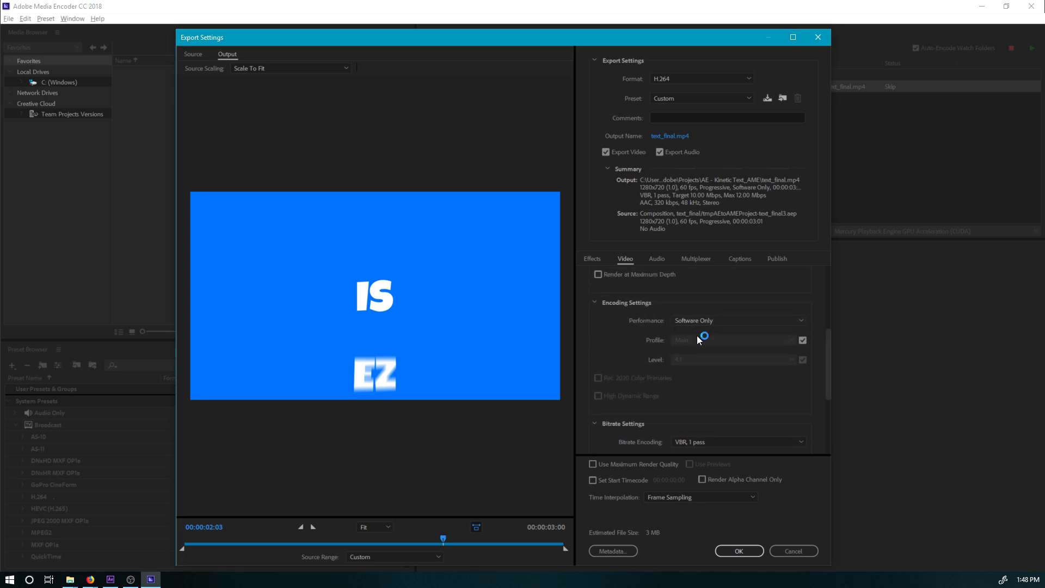
left_click(697, 336)
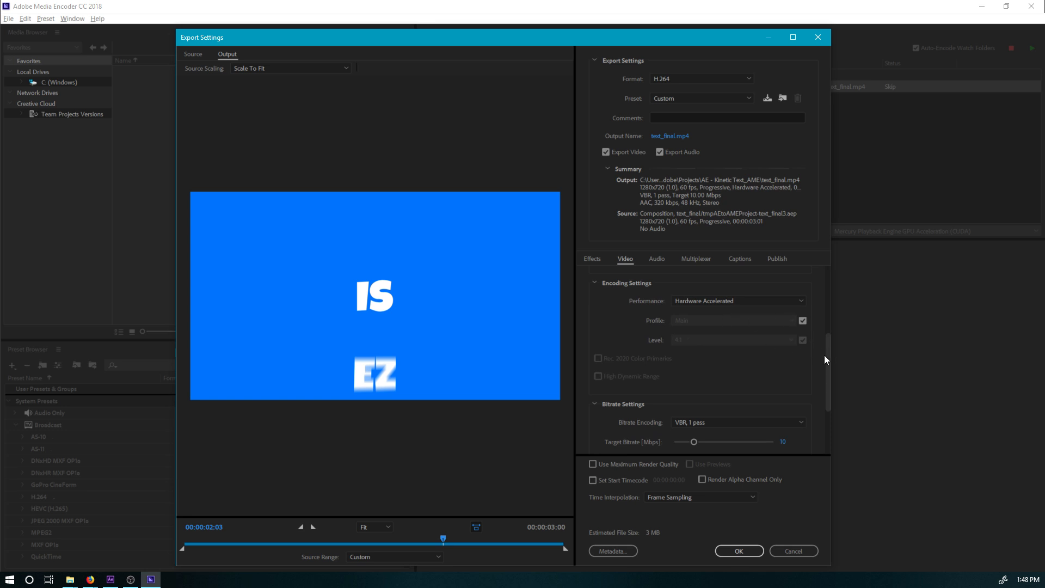
scroll(827, 366, "up", 3)
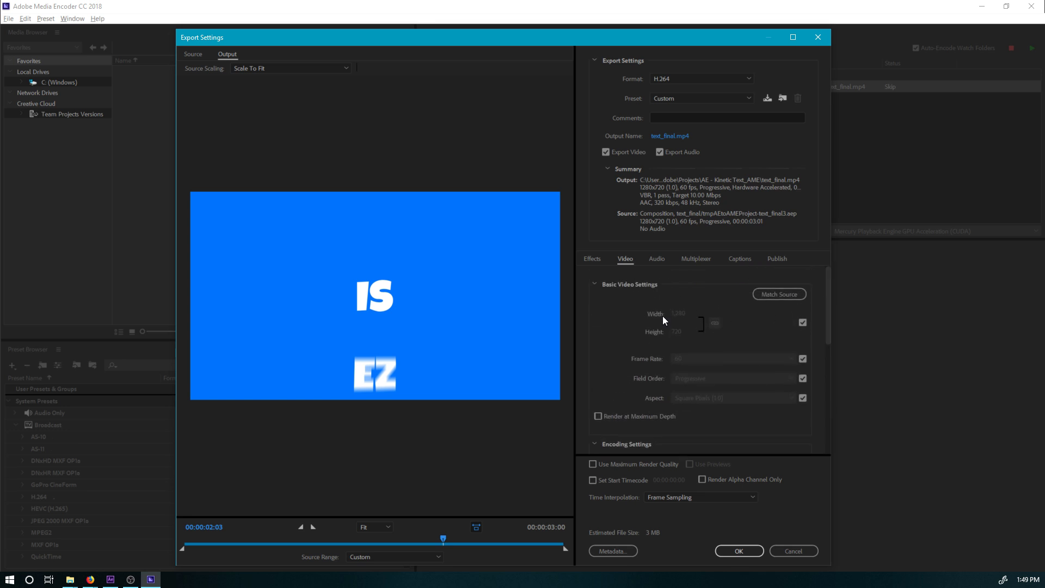
Adjust the Target Bitrate slider until it settles at about 18.98 Mbps.
left_click_drag(829, 295, 839, 417)
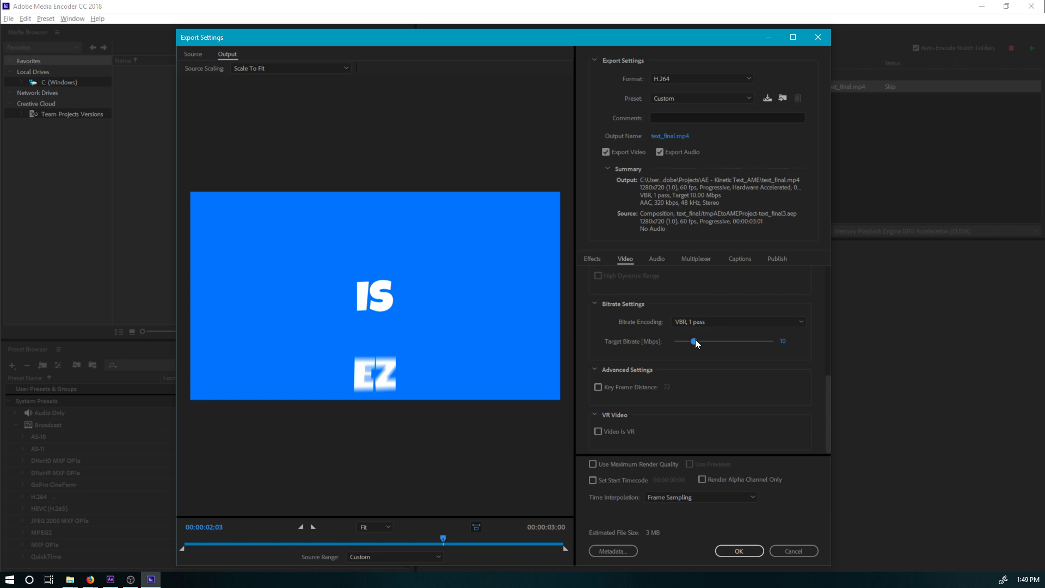
left_click_drag(695, 341, 702, 341)
left_click_drag(717, 336, 703, 337)
left_click_drag(706, 341, 720, 340)
left_click_drag(736, 337, 727, 337)
left_click_drag(724, 333, 707, 333)
left_click(708, 341)
left_click_drag(711, 339, 724, 344)
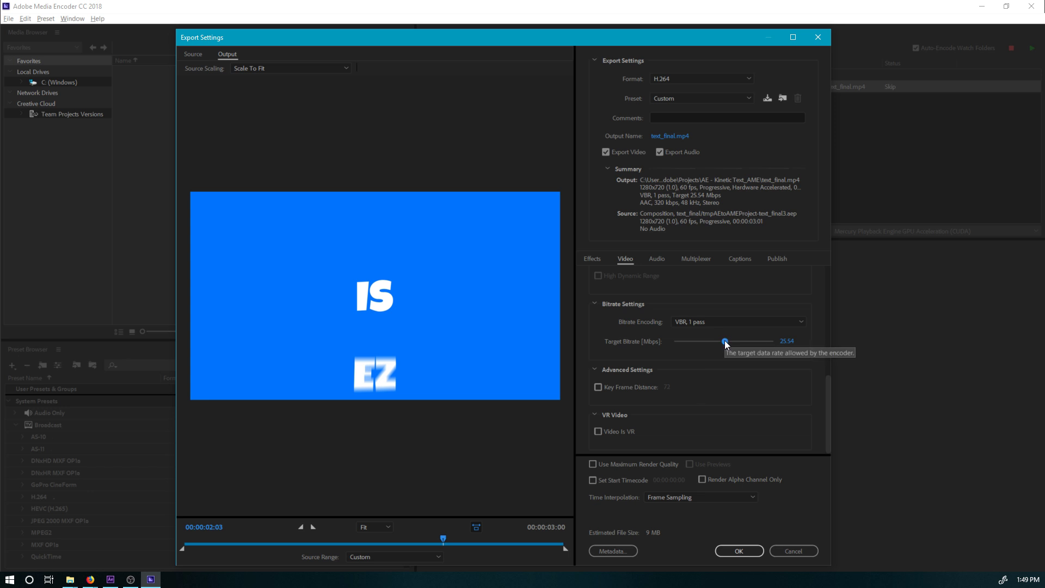
left_click_drag(725, 341, 711, 342)
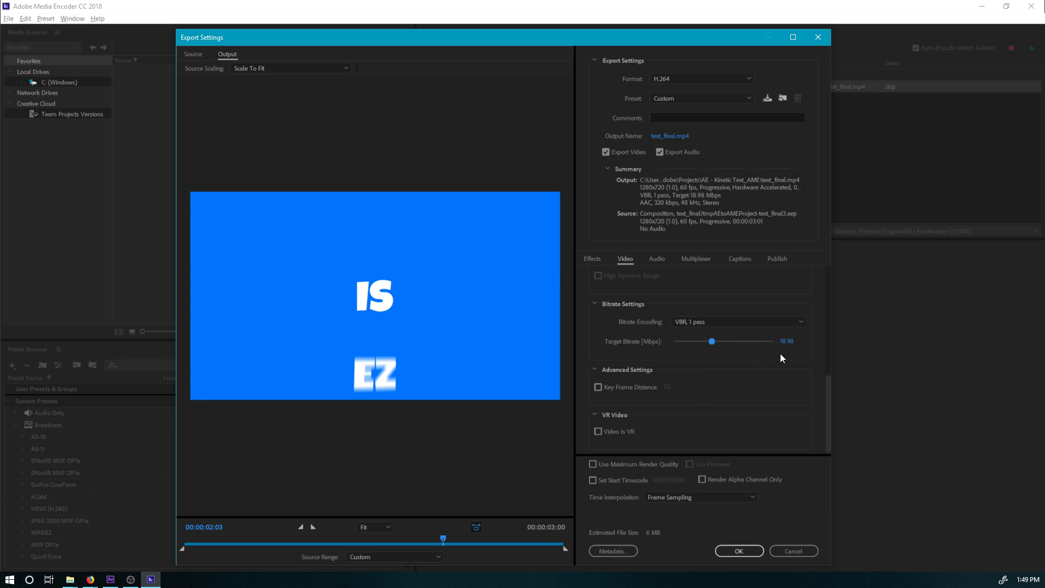
left_click_drag(829, 395, 828, 287)
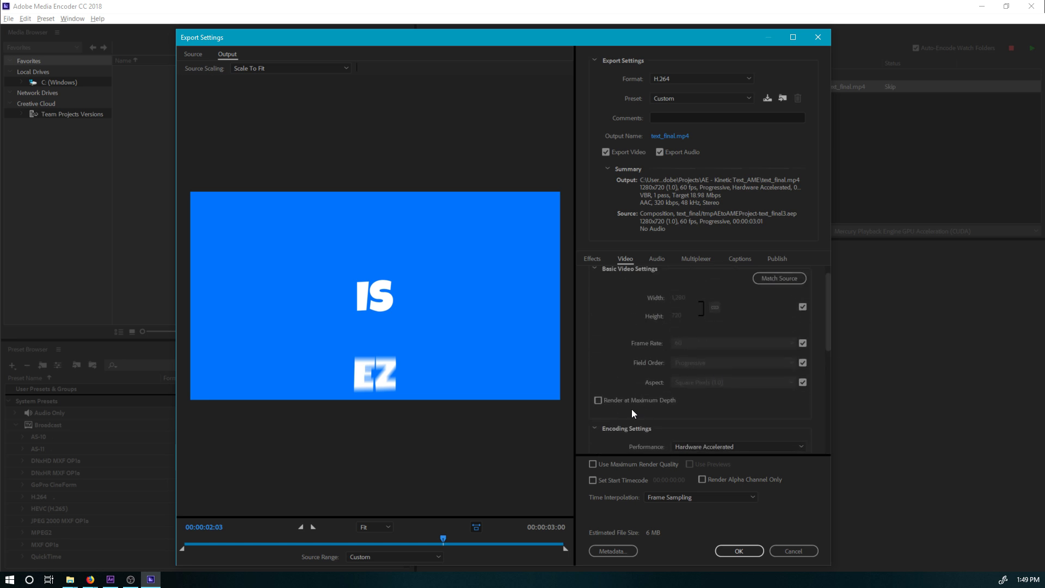
Enable Render at Maximum Depth and Maximum Render Quality, and set target bitrate to 23.14 Mbps.
left_click(599, 401)
left_click(596, 463)
left_click_drag(827, 312, 826, 392)
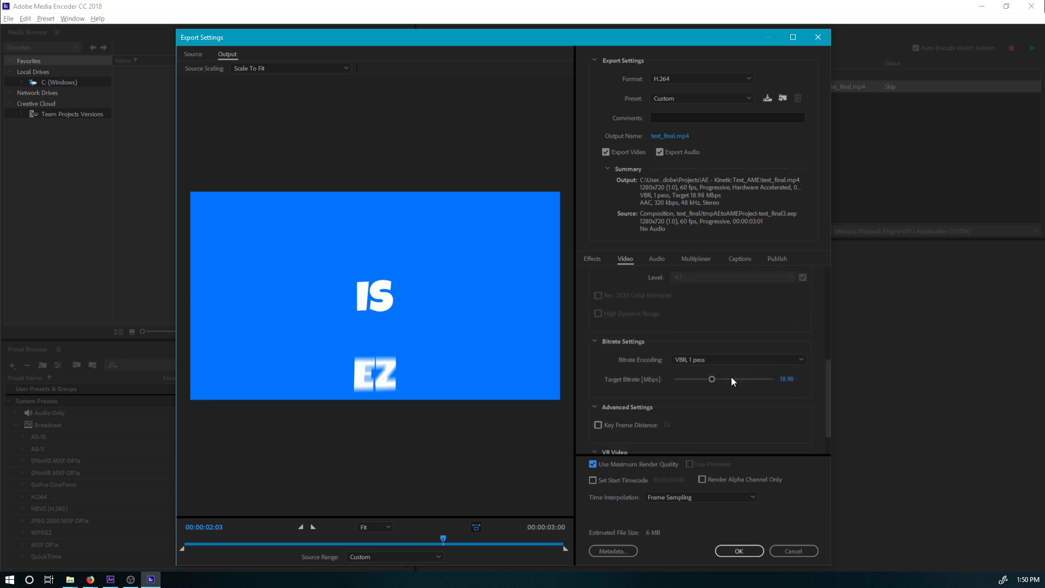
left_click_drag(712, 381, 721, 381)
Set the audio bitrate to 128 kbps, giving AAC 128 kbps, 48 kHz, Stereo.
left_click(659, 259)
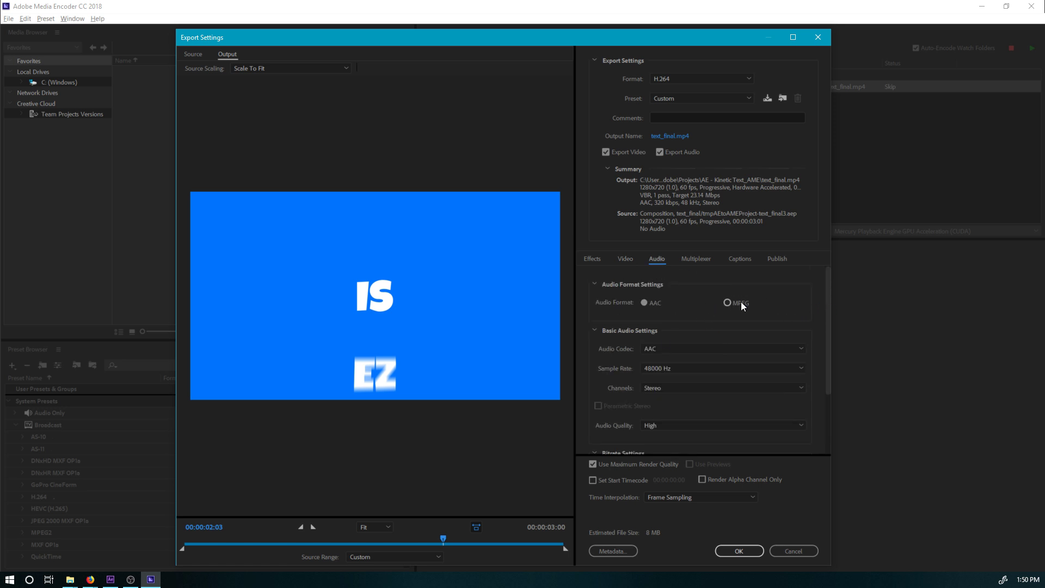
left_click_drag(829, 315, 838, 408)
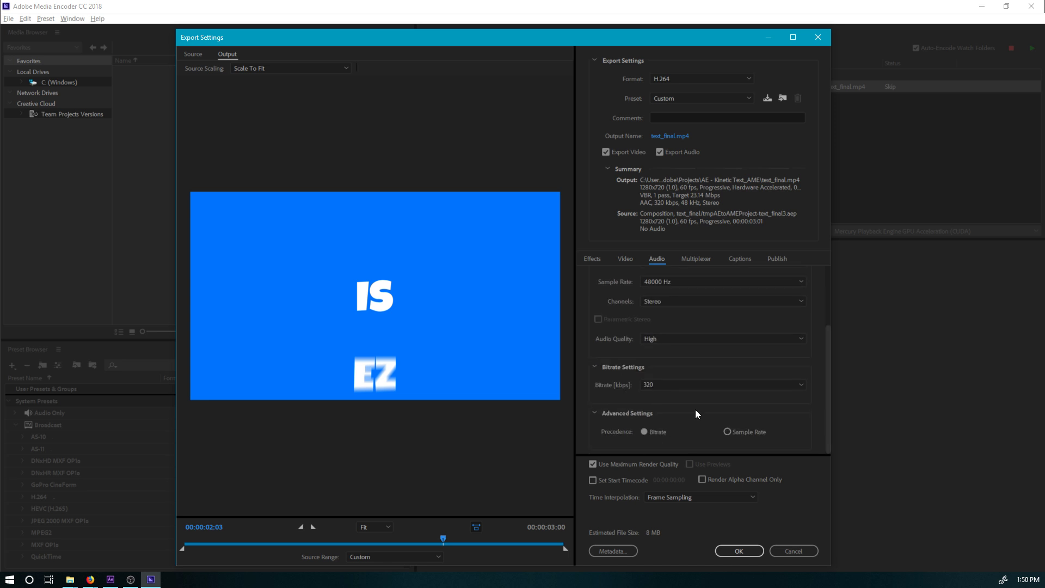
left_click(658, 387)
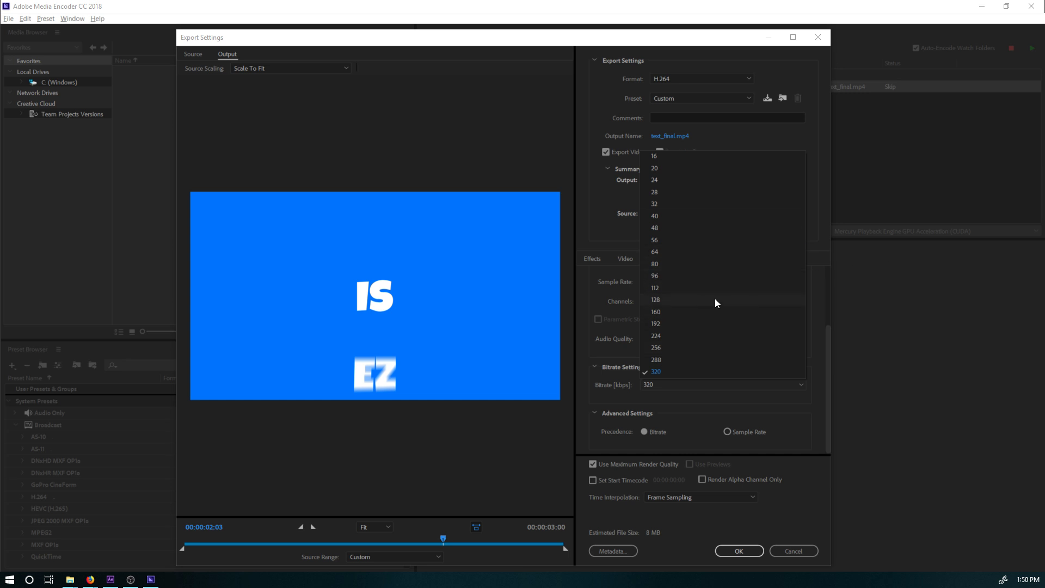
left_click(663, 299)
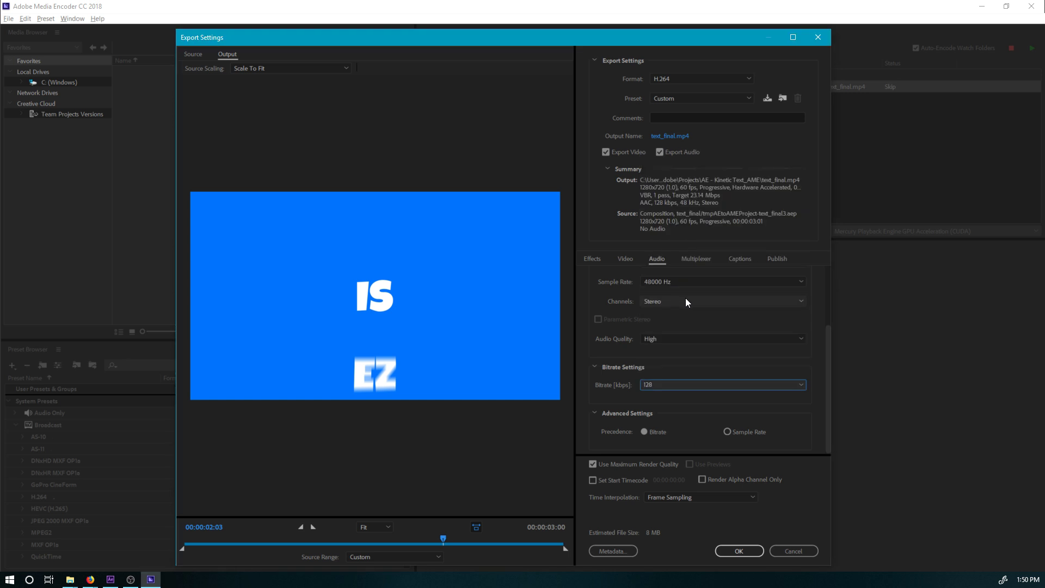
left_click(648, 387)
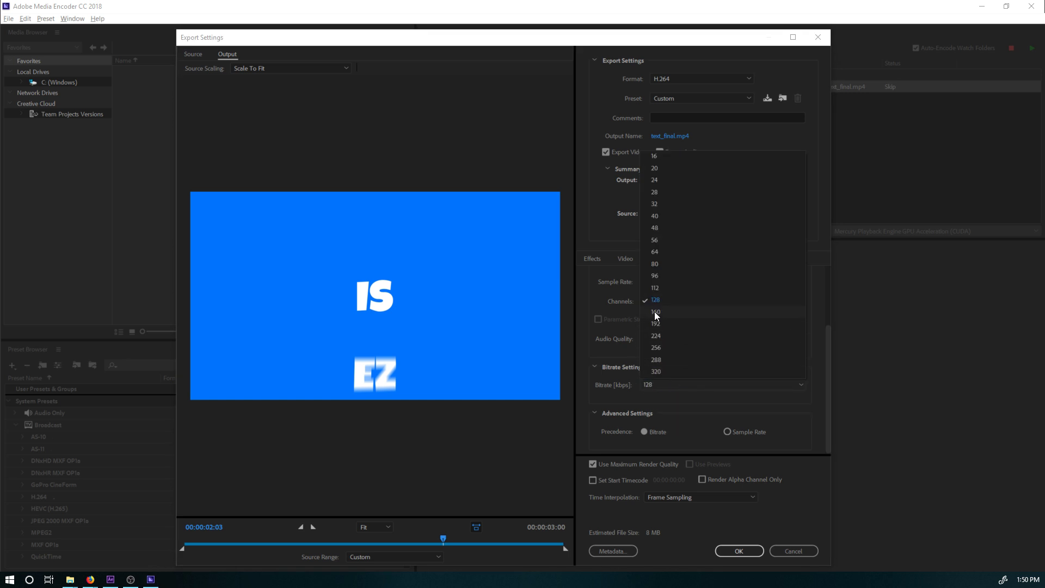
left_click(656, 371)
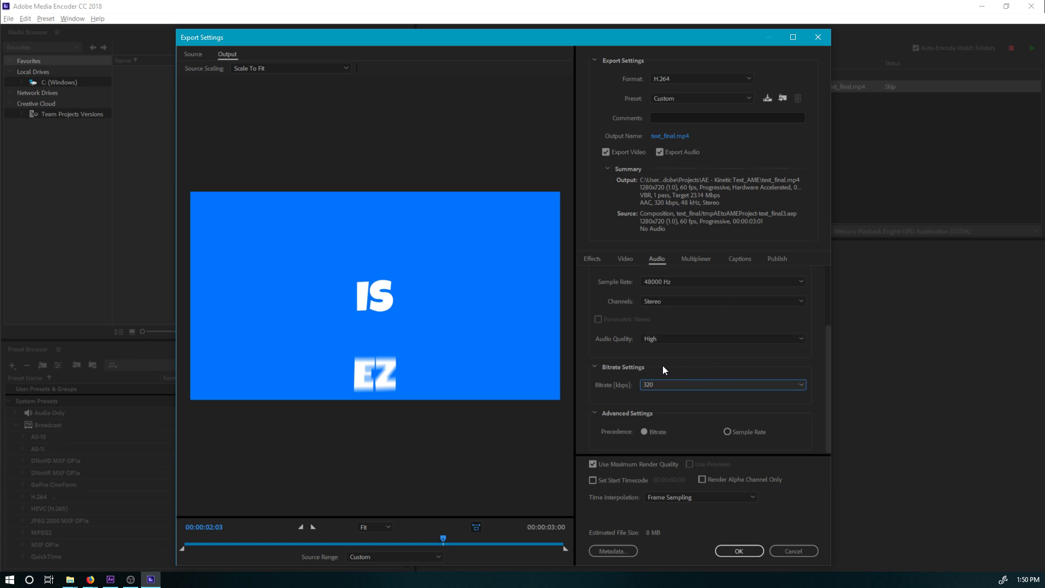
left_click(654, 382)
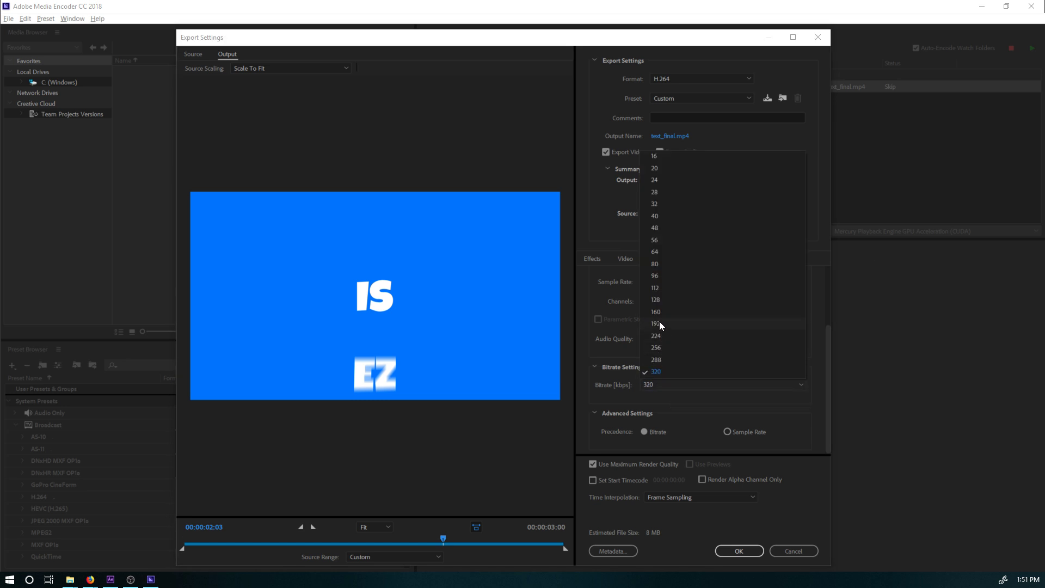
left_click(661, 299)
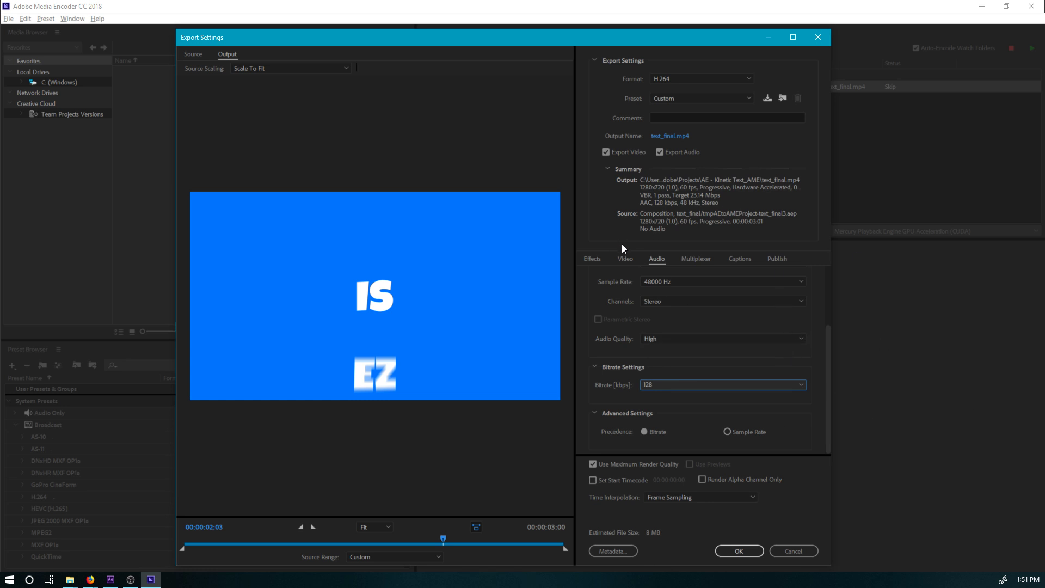
left_click(622, 258)
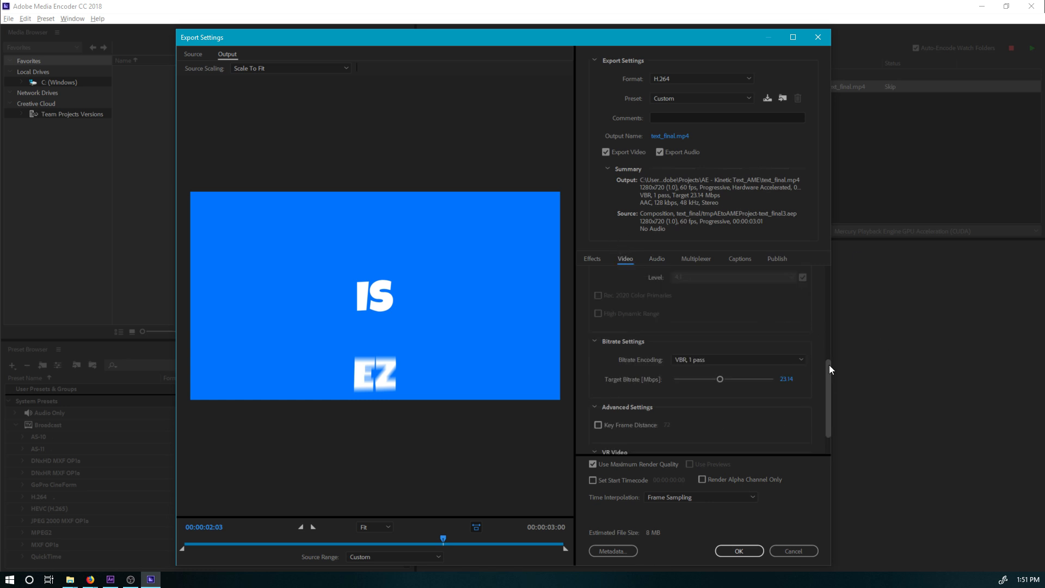
left_click_drag(828, 365, 825, 388)
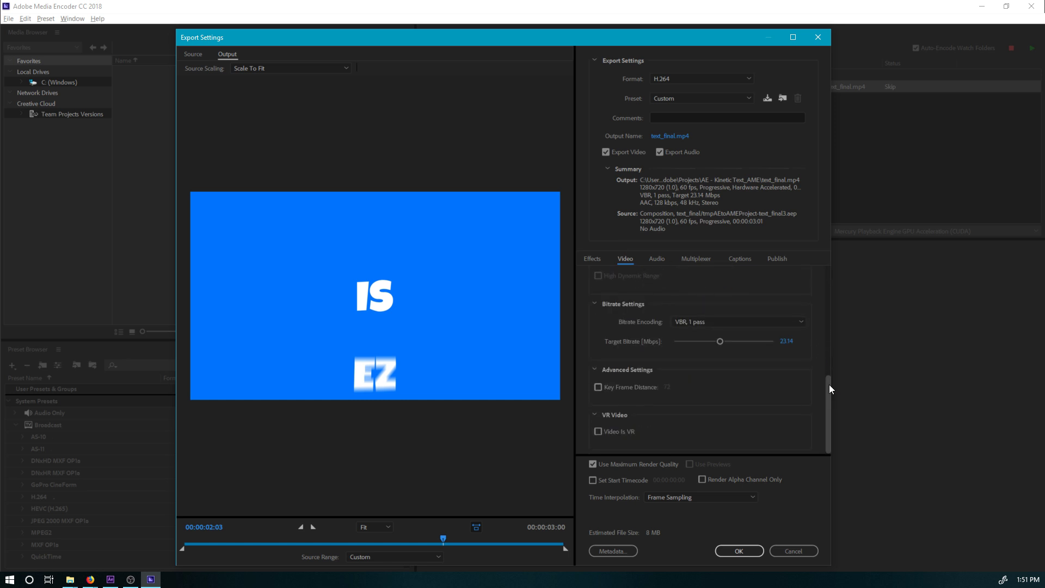
left_click_drag(829, 385, 817, 246)
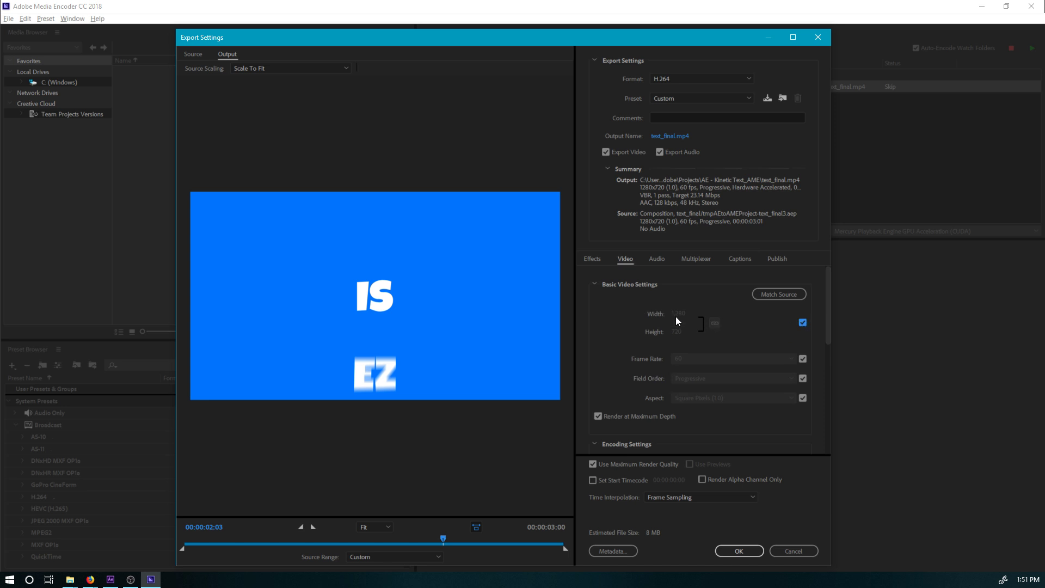
type("1920")
key("Tab")
left_click(791, 294)
left_click_drag(829, 313, 842, 473)
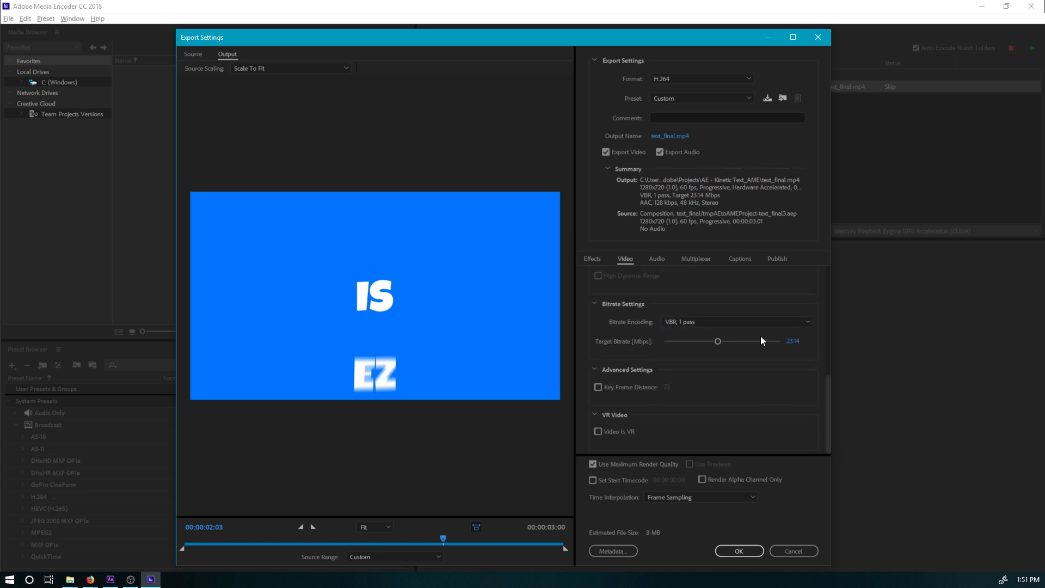
scroll(675, 362, "up", 5)
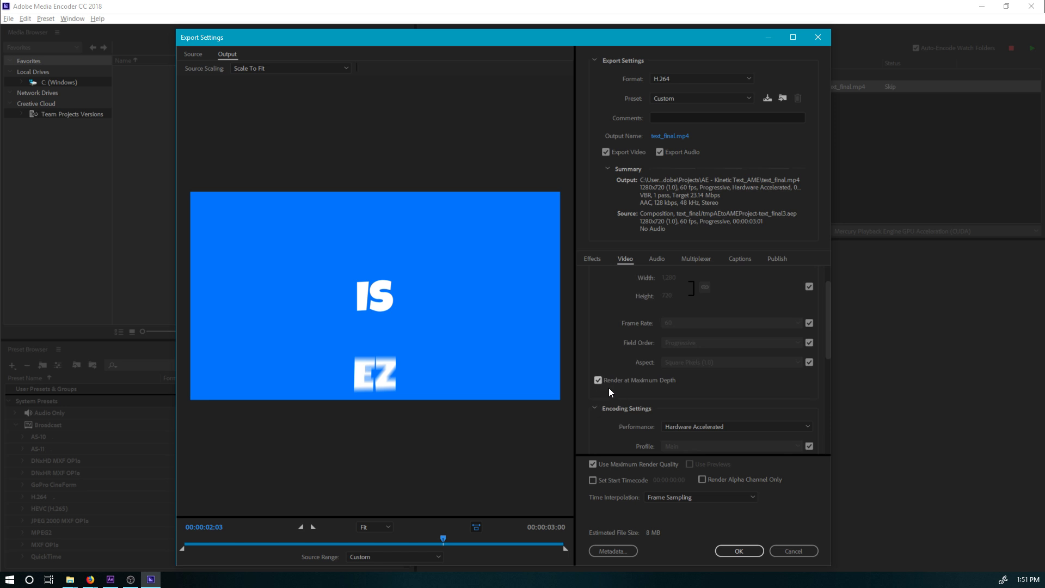
left_click(655, 261)
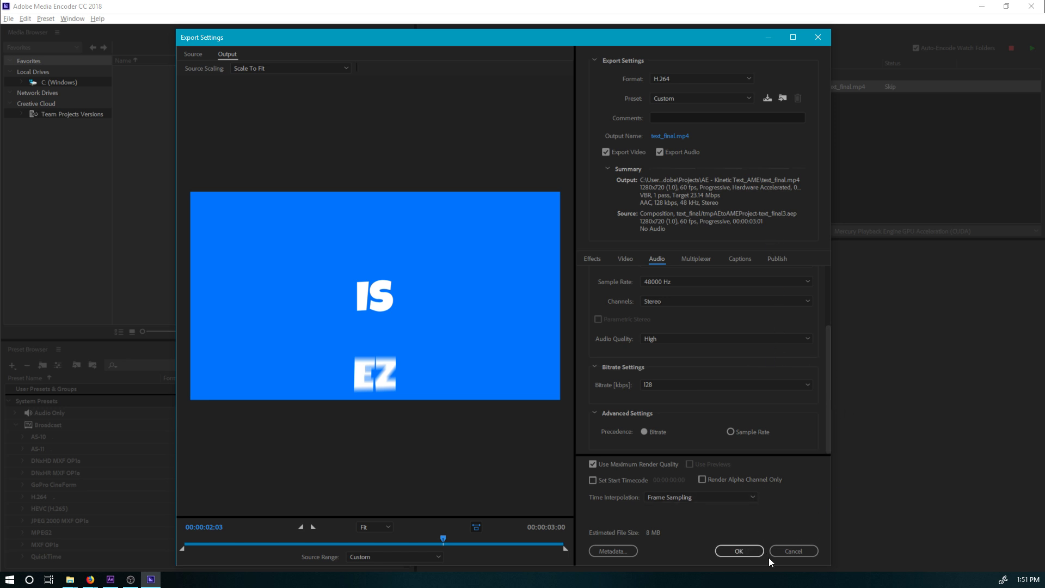
Accept the export settings and encode the queued text_final job until it is Done.
left_click(739, 552)
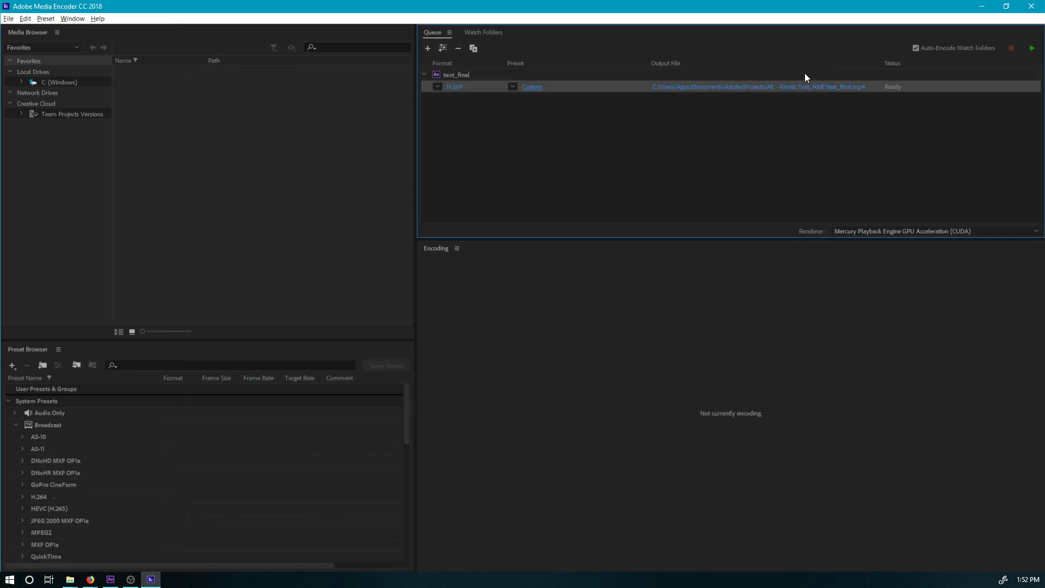
left_click(1033, 52)
left_click(814, 167)
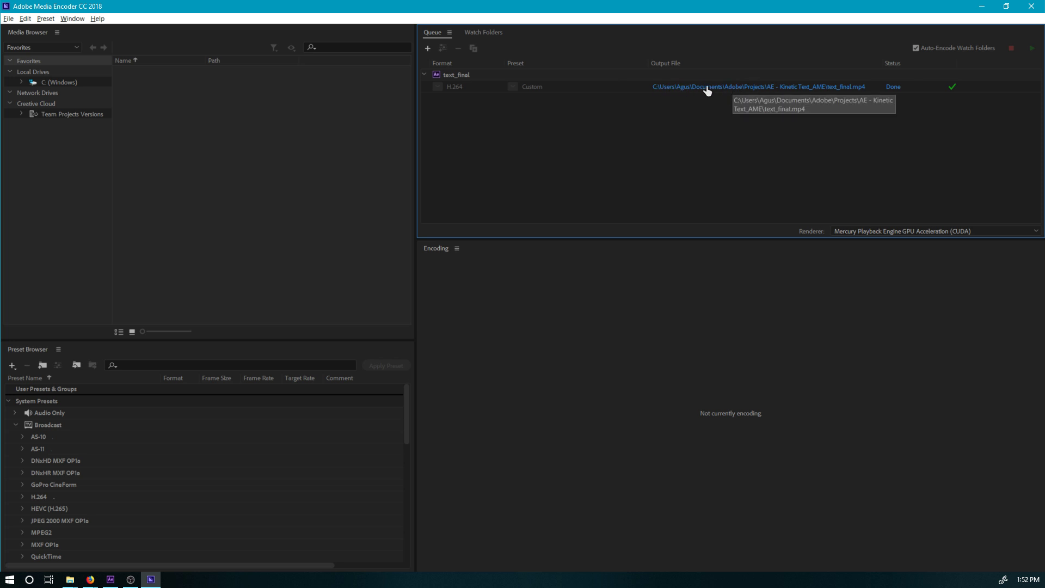
Reveal the rendered output in Explorer and open the AE - Kinetic Text_AME folder.
right_click(810, 87)
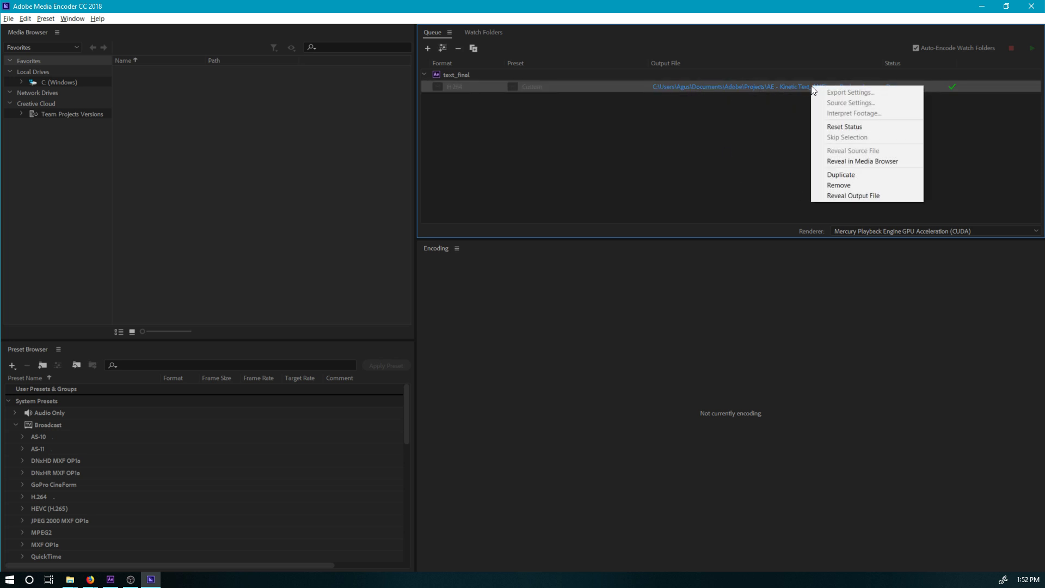
left_click(854, 194)
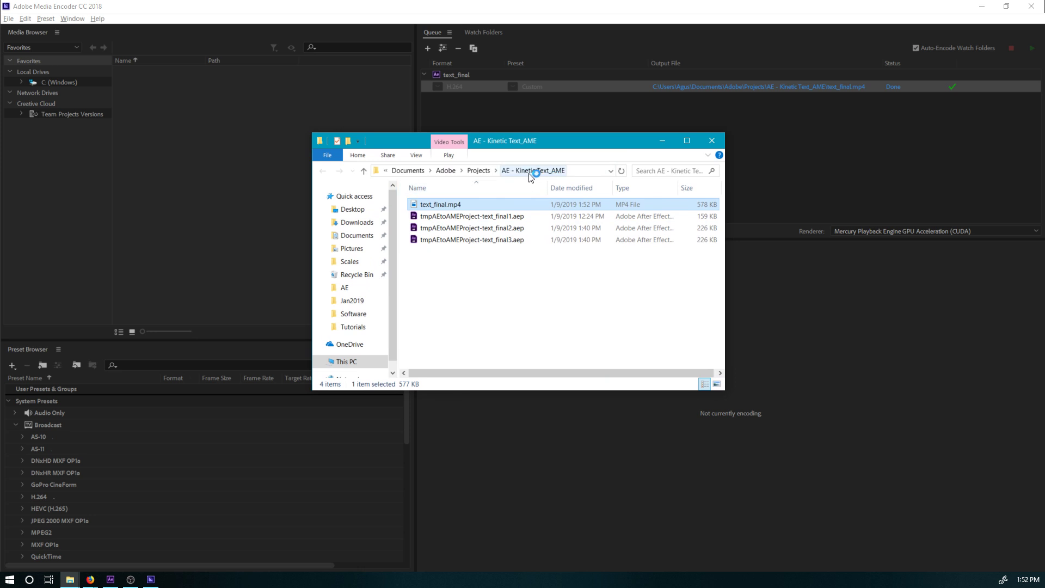
left_click(478, 171)
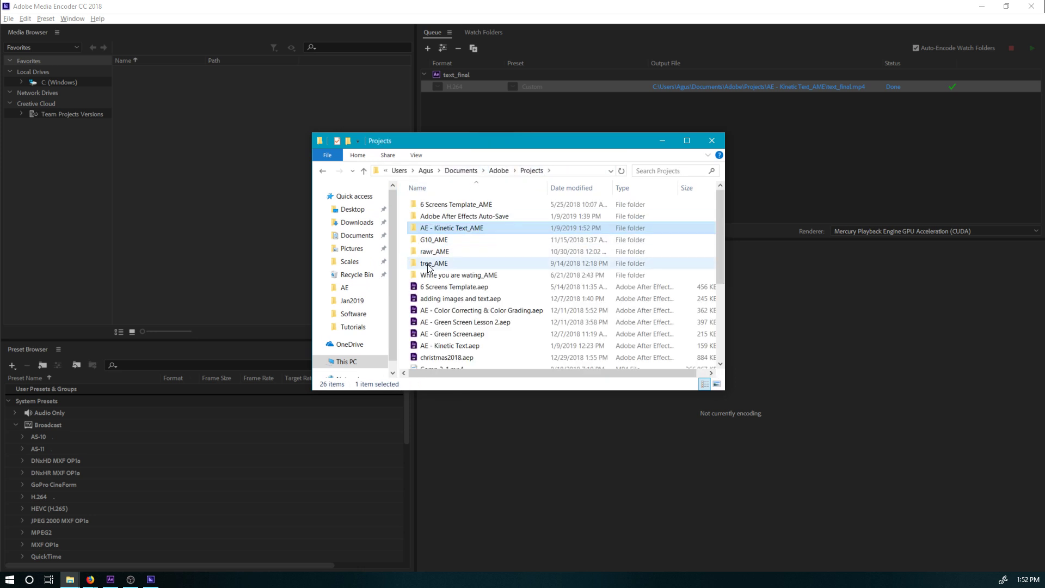
scroll(457, 294, "down", 3)
scroll(458, 294, "up", 3)
double_click(457, 228)
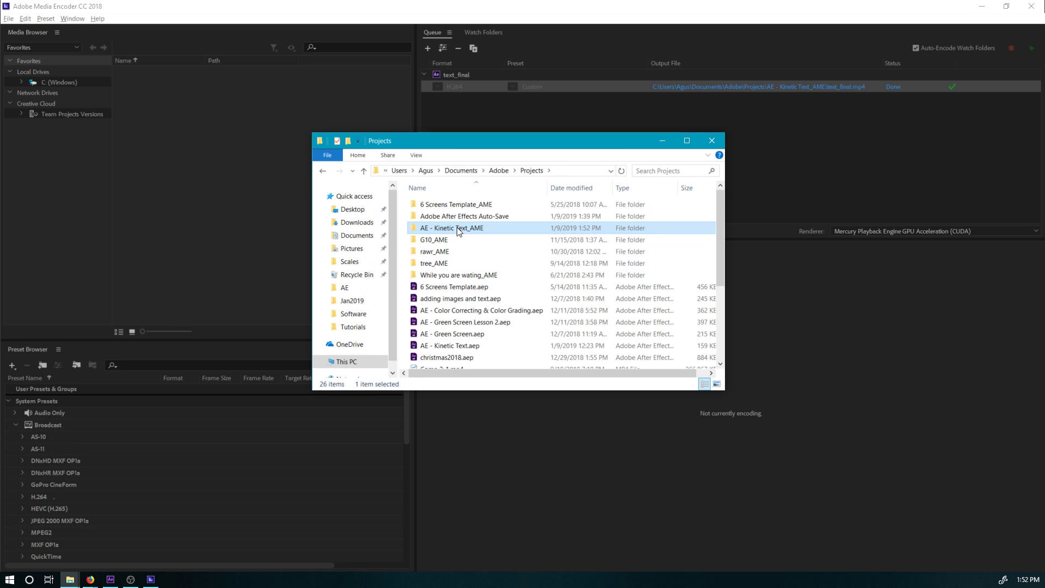
Open text_final.mp4 from the folder so it plays.
left_click(440, 207)
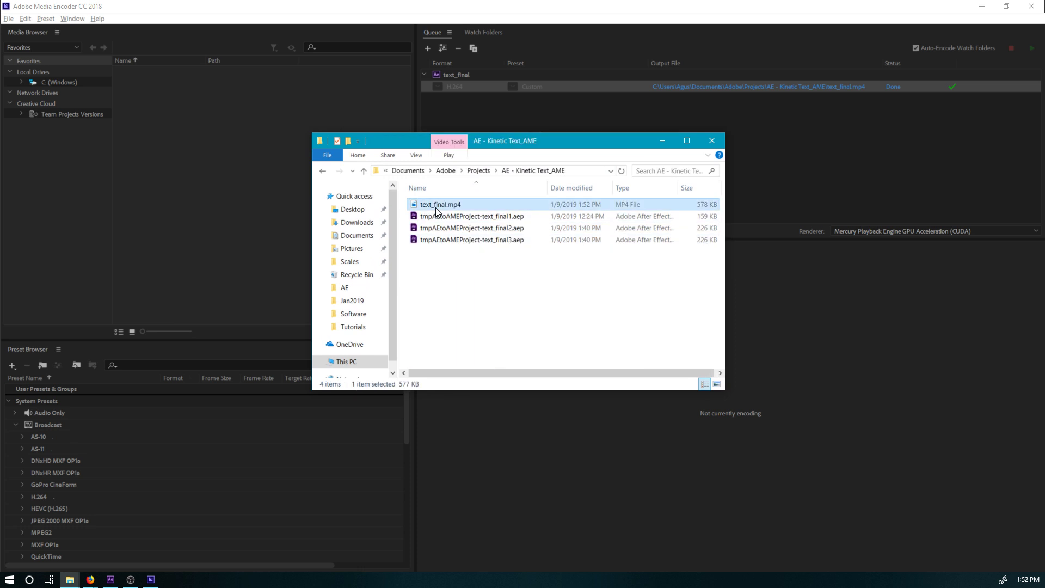
left_click(511, 279)
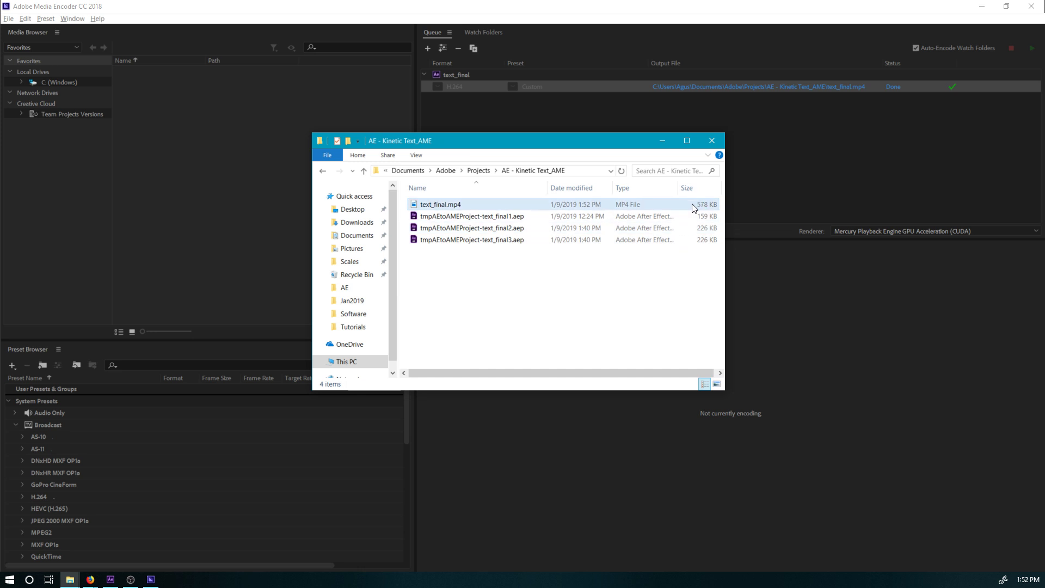
left_click(445, 208)
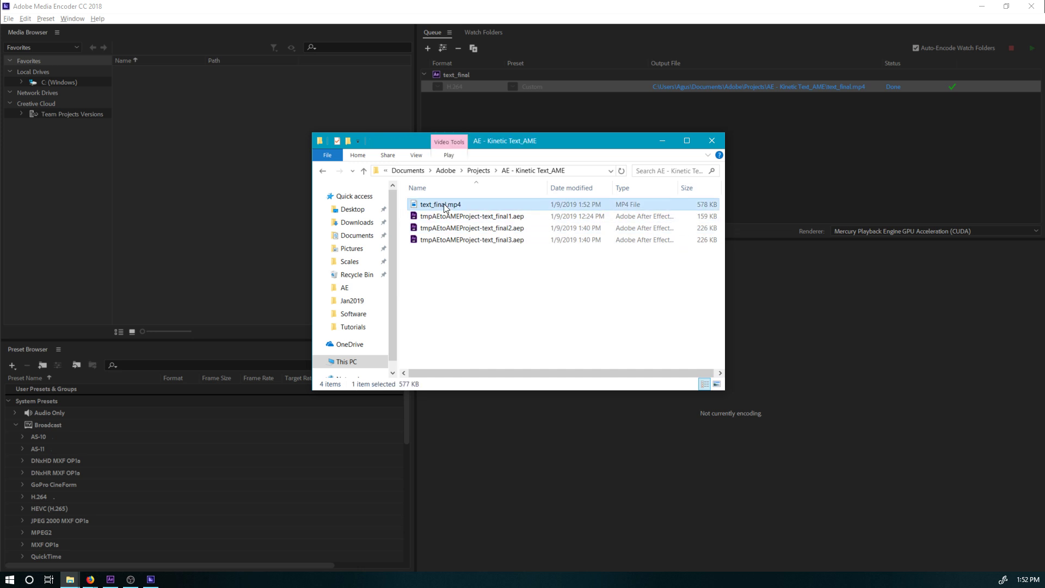
right_click(445, 208)
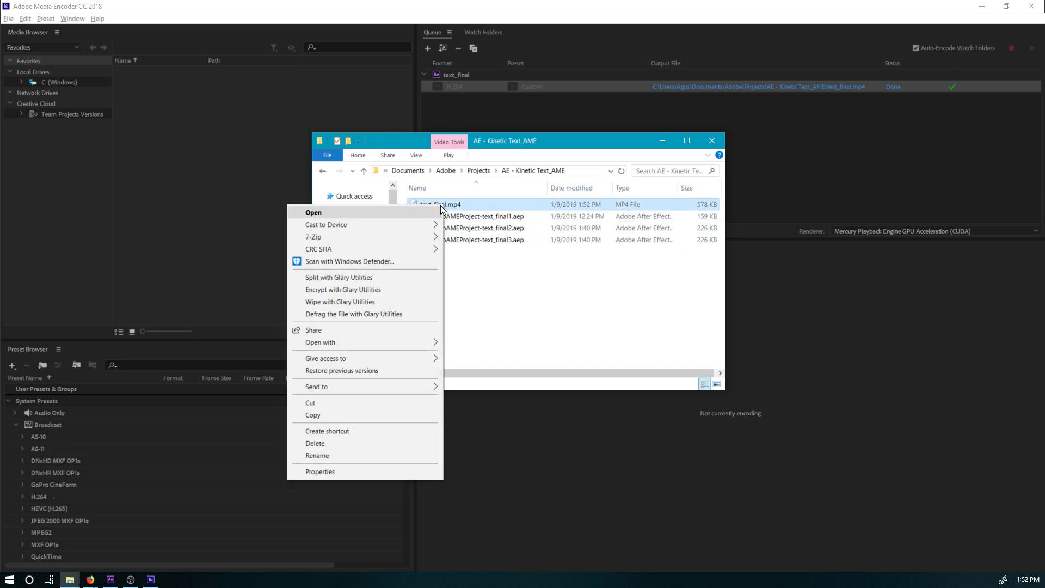
left_click(342, 215)
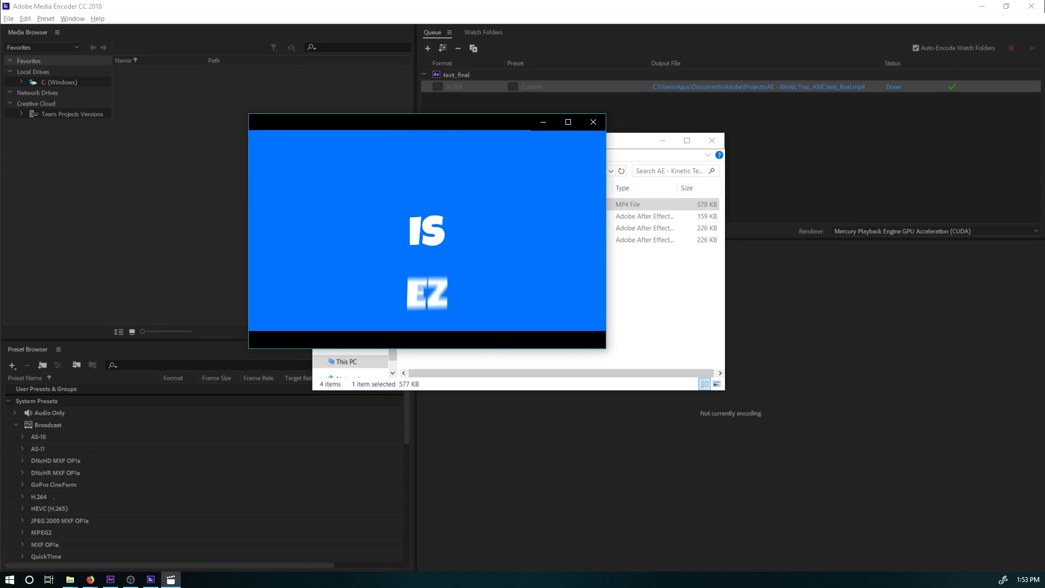
Pause text_final, watch it maximized and full screen, then exit full screen and close Movies & TV.
left_click(478, 225)
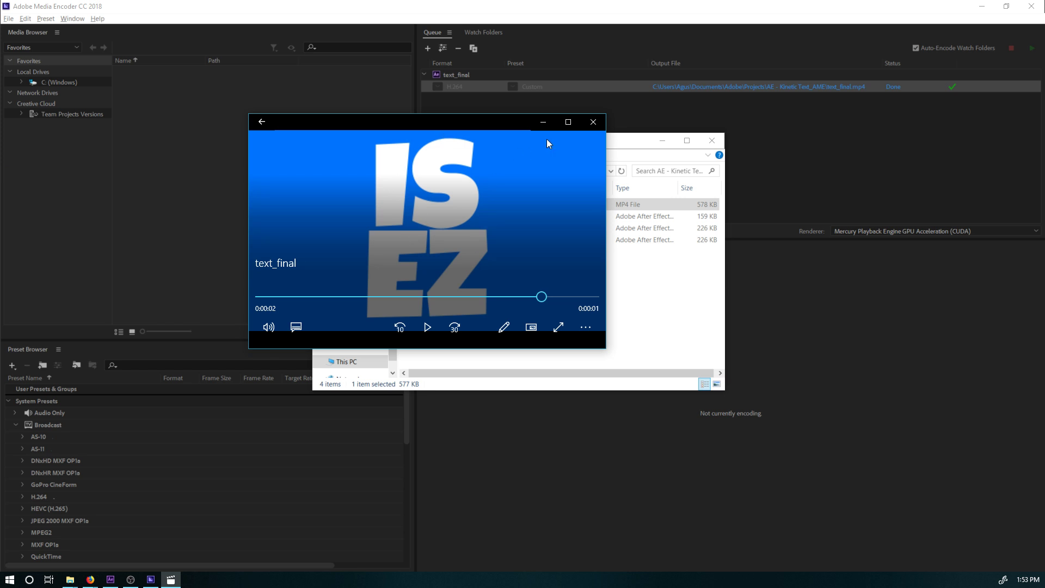
left_click(568, 123)
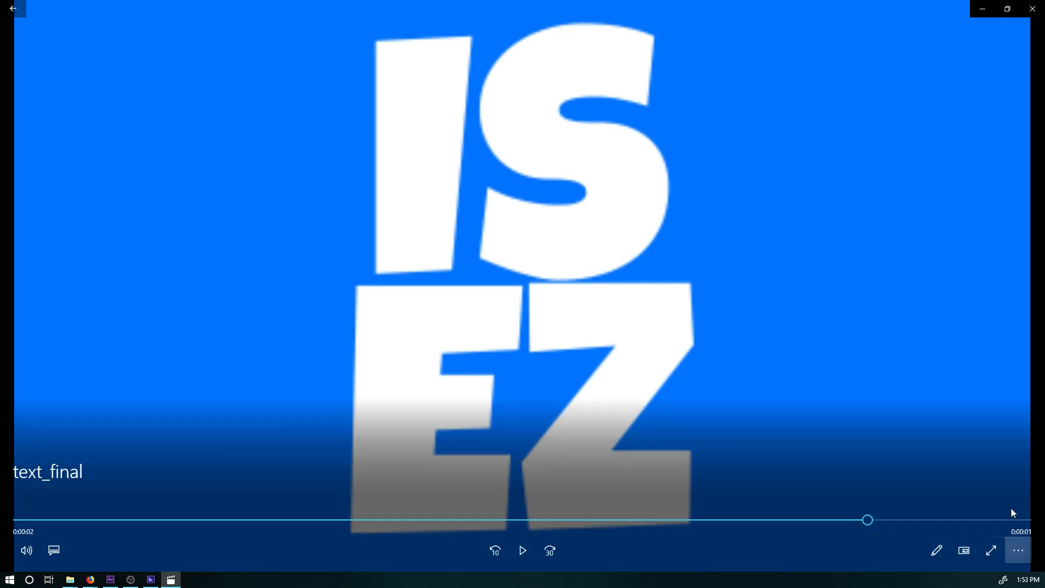
double_click(945, 364)
key("Escape")
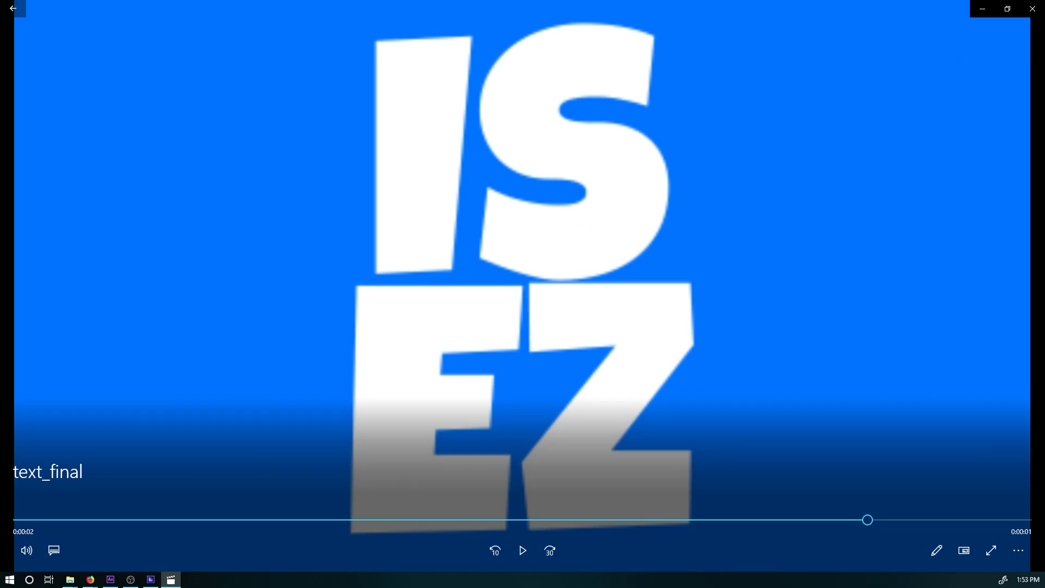
left_click(1035, 8)
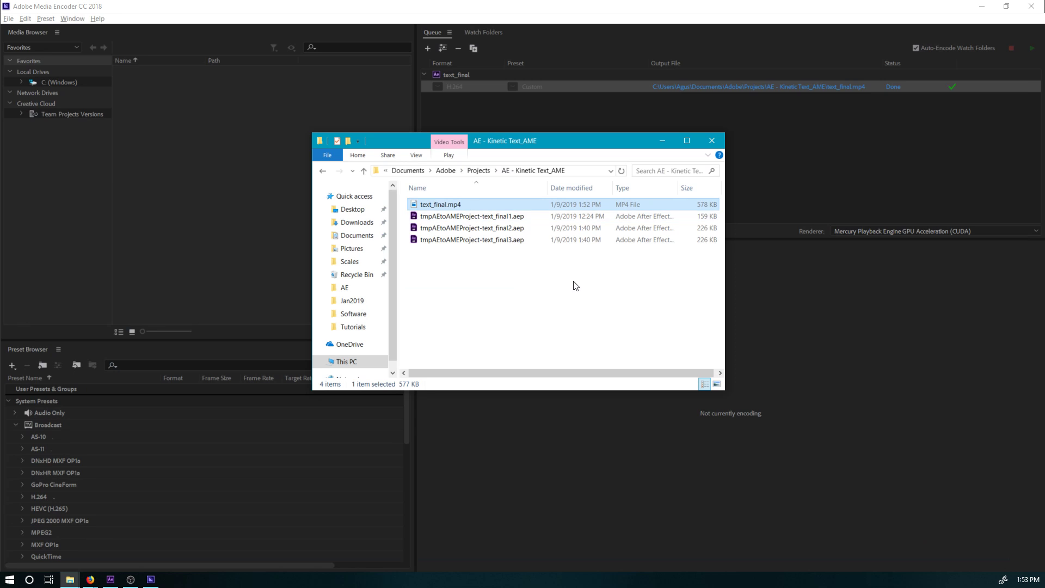
Select the three temporary .aep project files, then deselect them.
left_click(434, 219)
left_click_drag(437, 267, 544, 188)
left_click(480, 303)
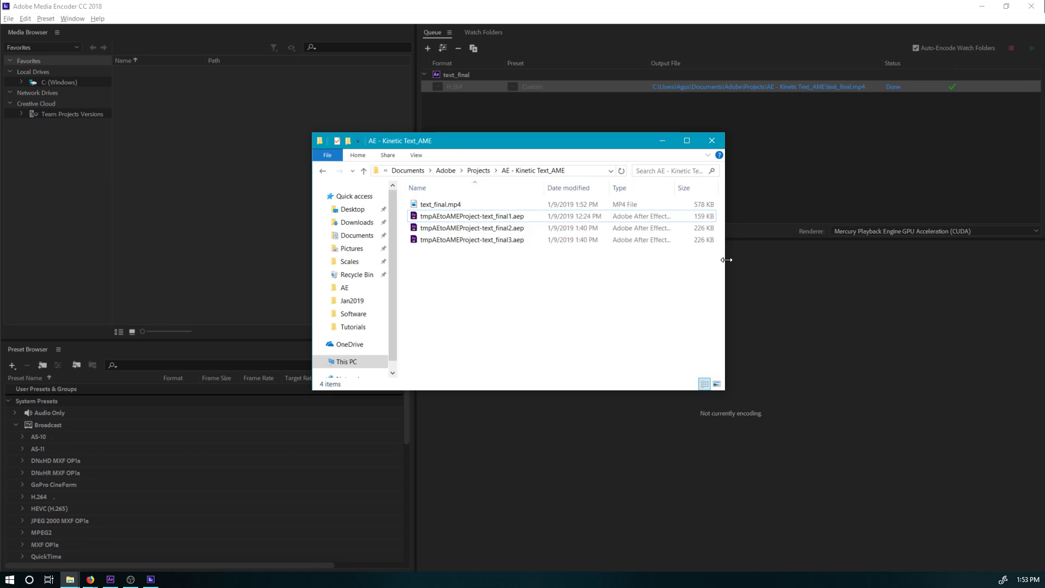
Widen the Explorer window and Type column so full file type names show, then return to Media Encoder.
left_click_drag(725, 258, 806, 258)
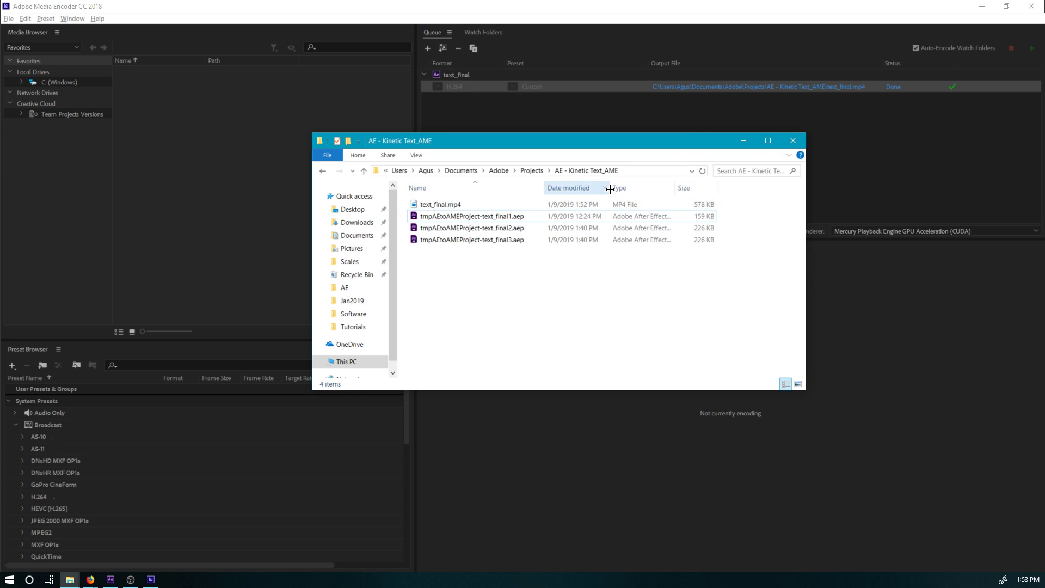
mouse_move(609, 189)
left_mouse_down()
mouse_move(626, 189)
mouse_move(609, 200)
left_mouse_up()
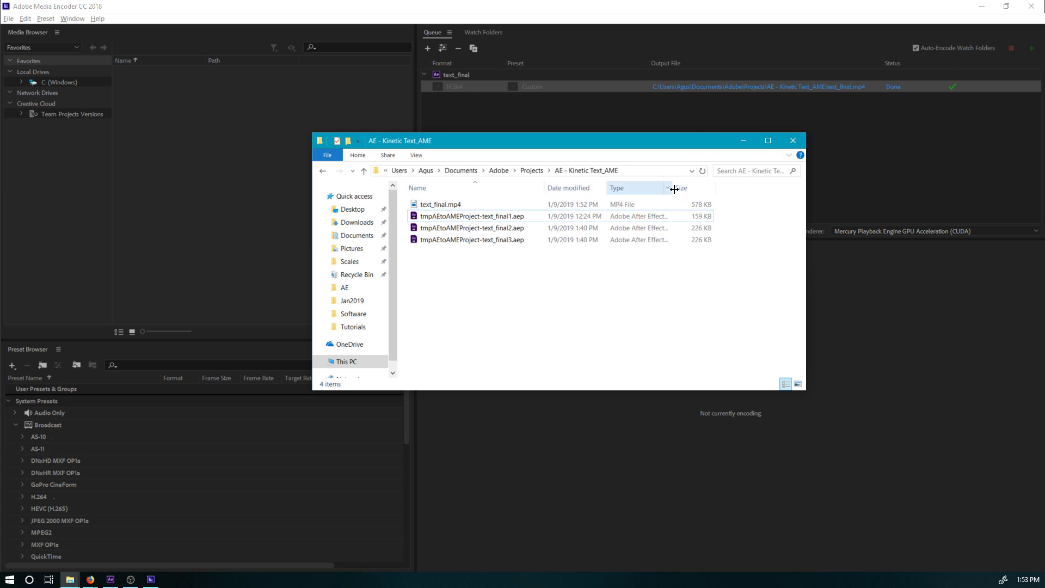
left_click_drag(675, 188, 712, 187)
left_click_drag(453, 288, 438, 215)
left_click(552, 271)
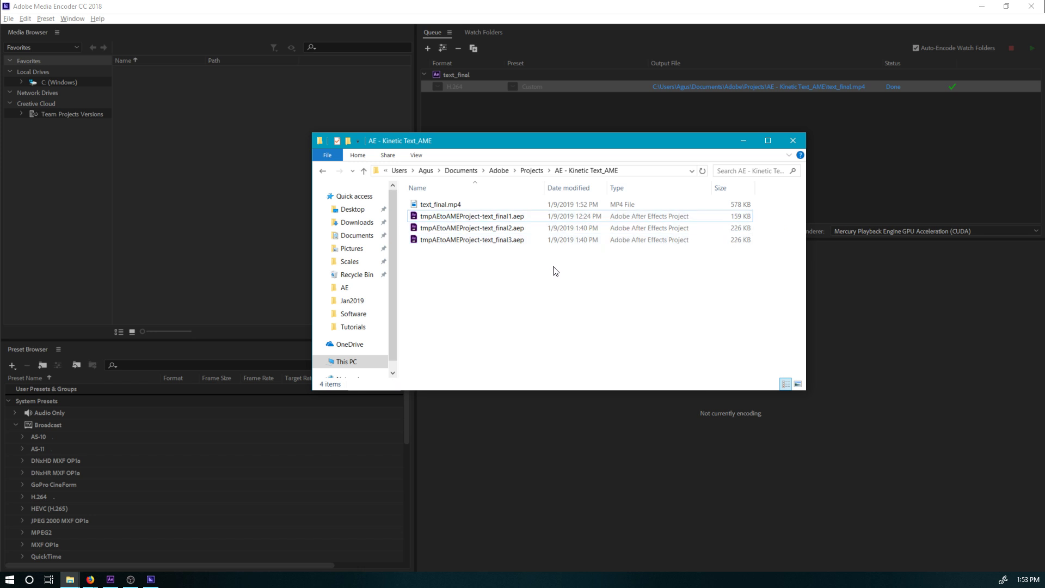
left_click(854, 304)
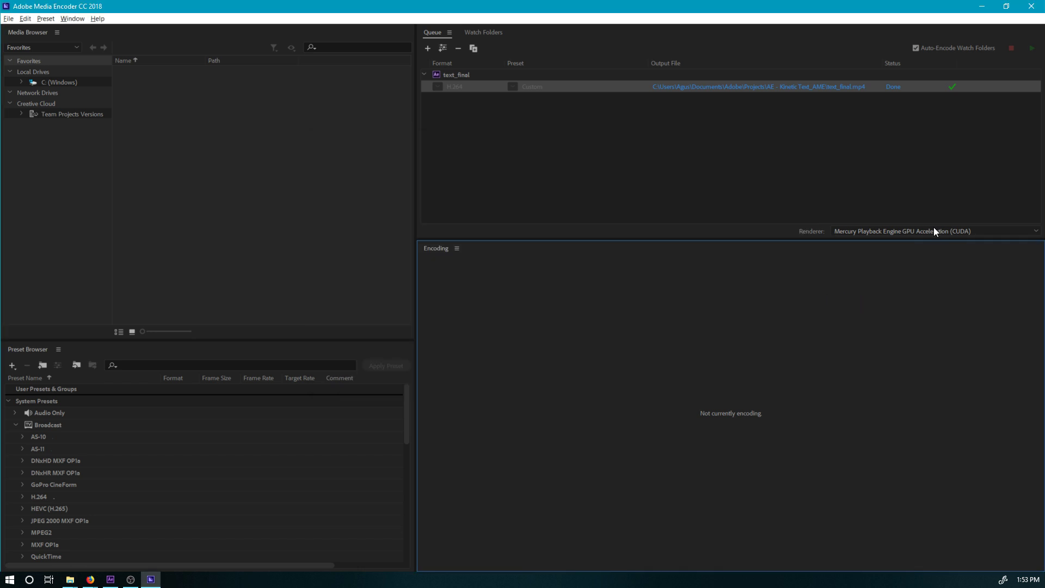
Cancel Composition Settings in After Effects and move the current time back to 0:00:02:32.
left_click(984, 6)
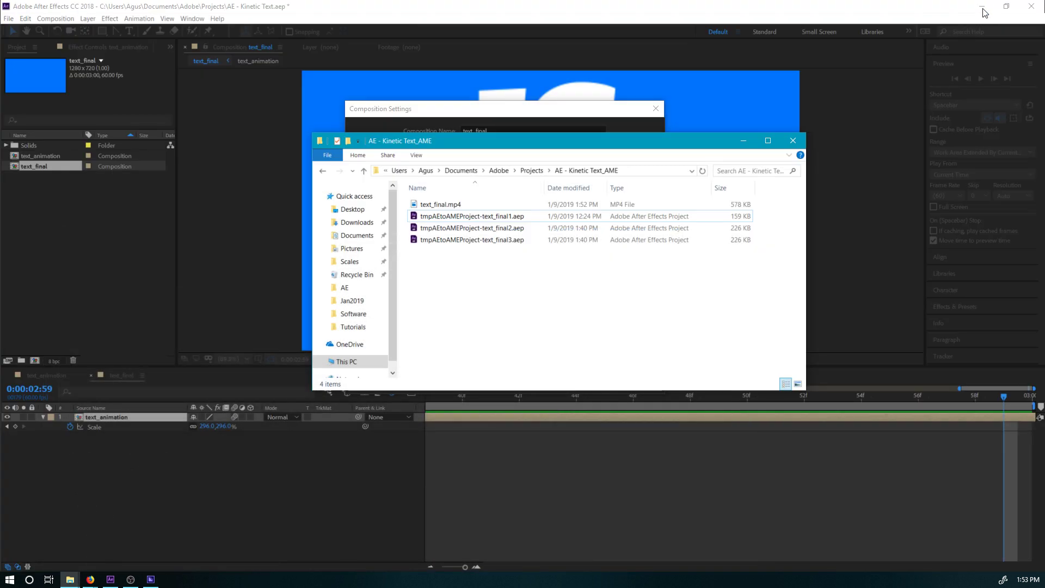
left_click(250, 192)
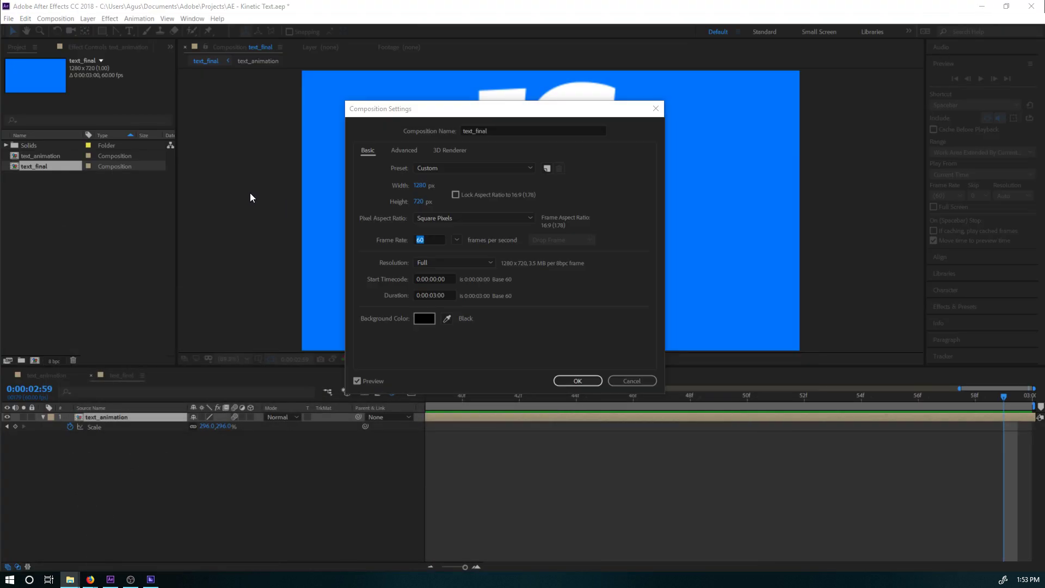
left_click(625, 382)
left_click(546, 396)
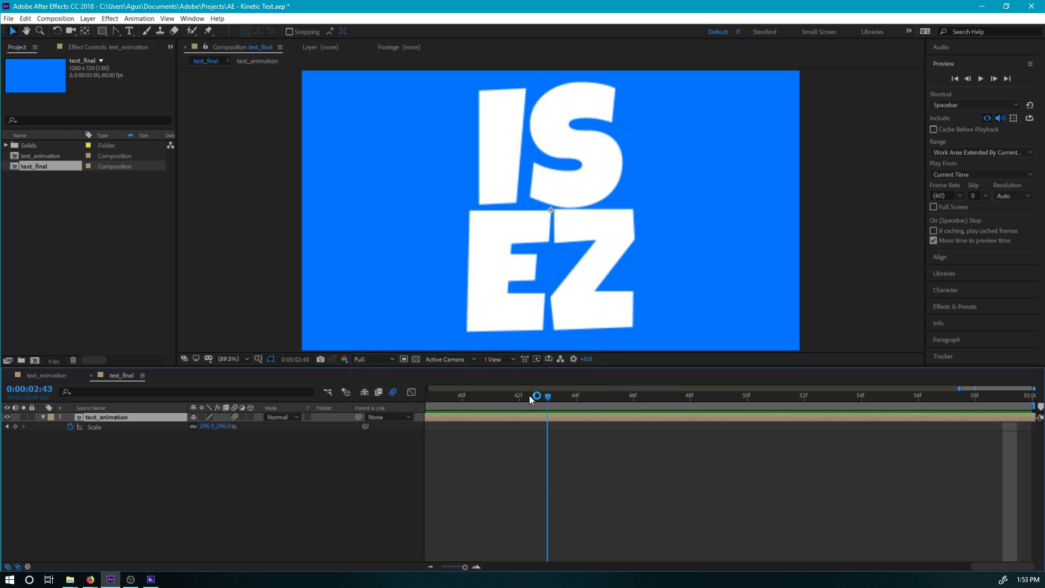
left_click_drag(531, 400, 412, 394)
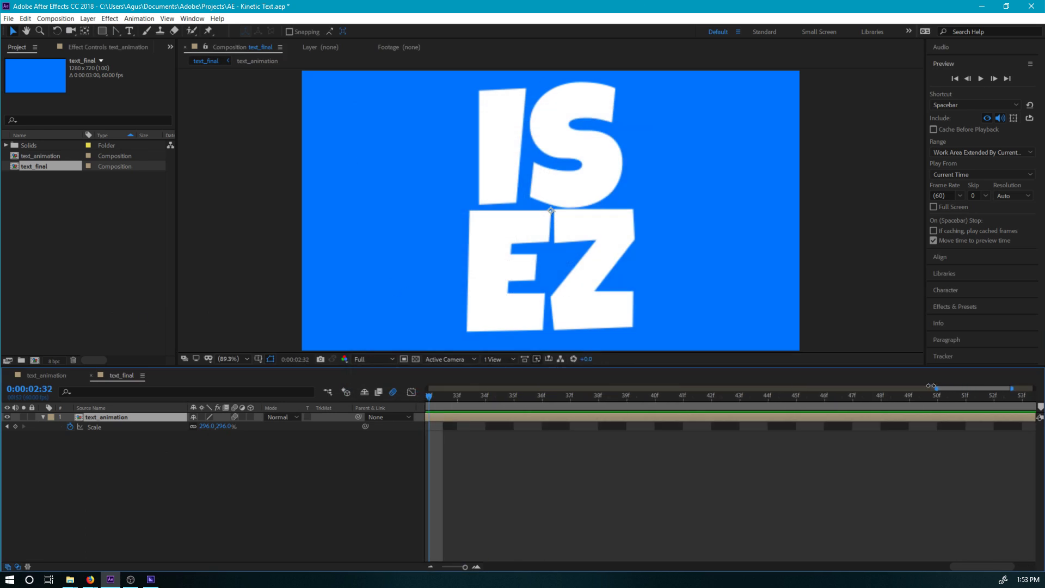
Zoom the timeline out to the full three seconds and preview text_final from 0:00:00:00.
left_click_drag(931, 386, 429, 388)
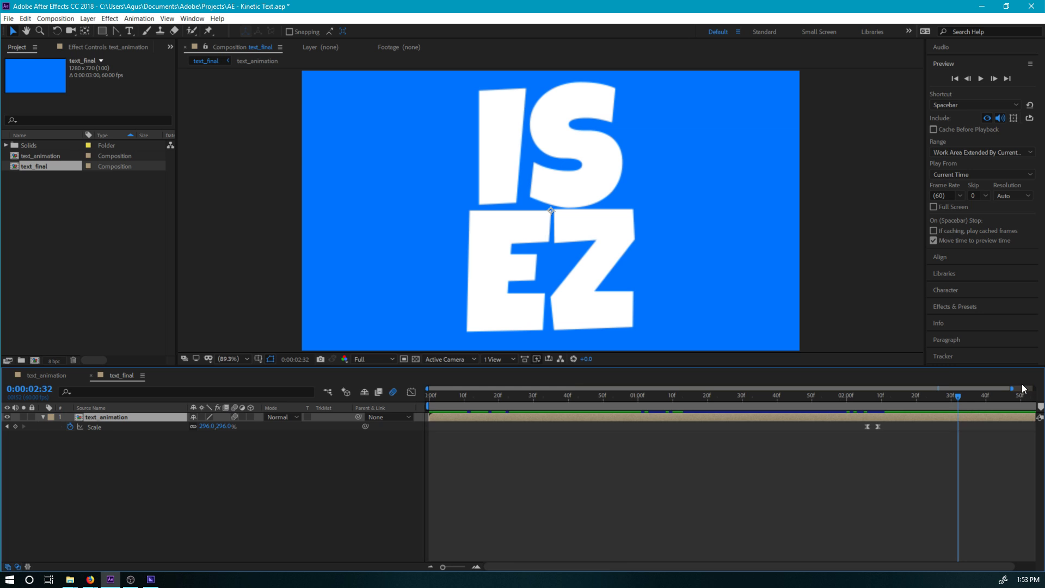
left_click_drag(1012, 389, 1035, 388)
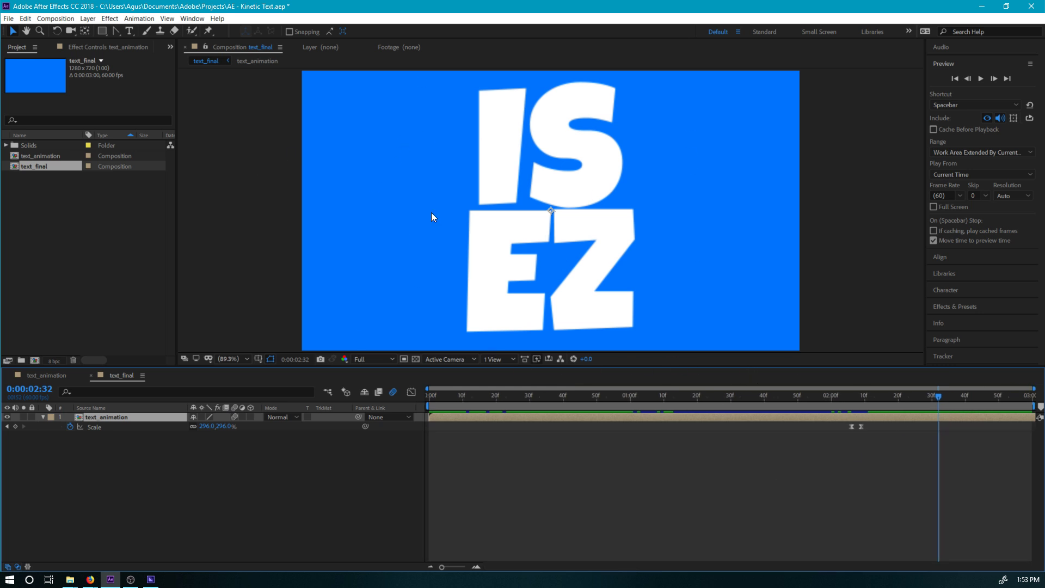
key("space")
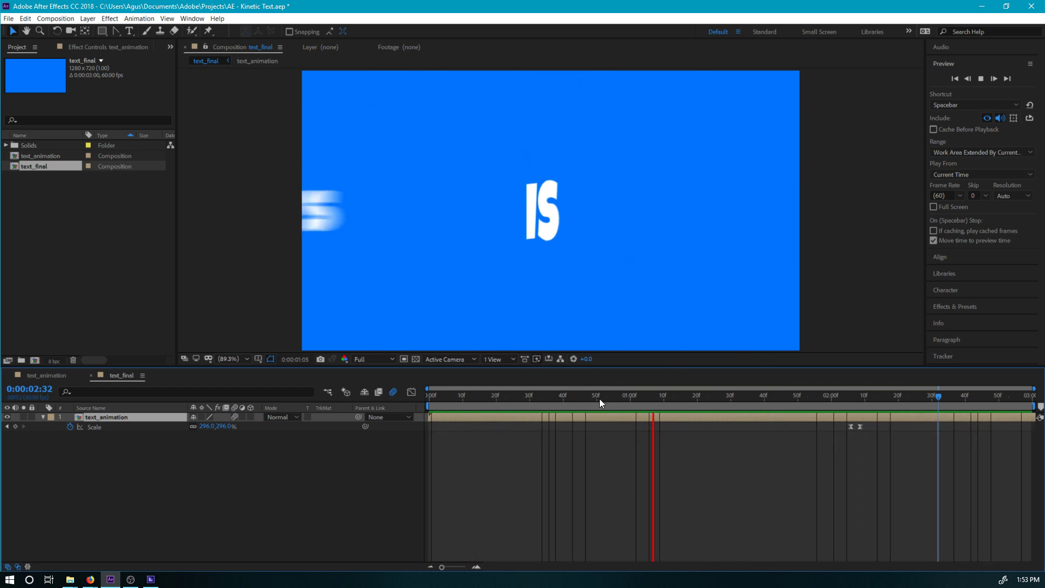
key("space")
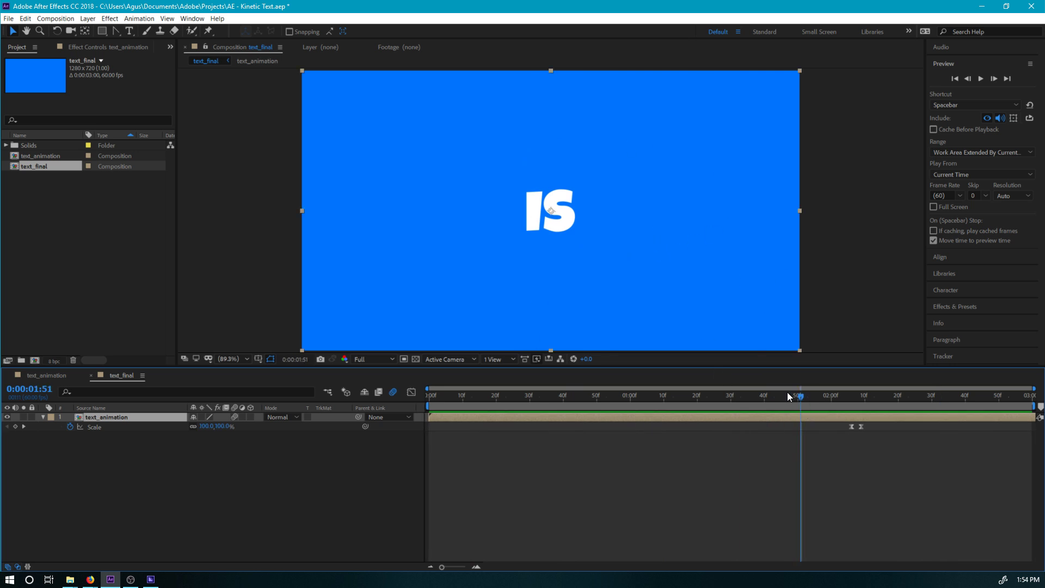
left_click_drag(777, 397, 417, 406)
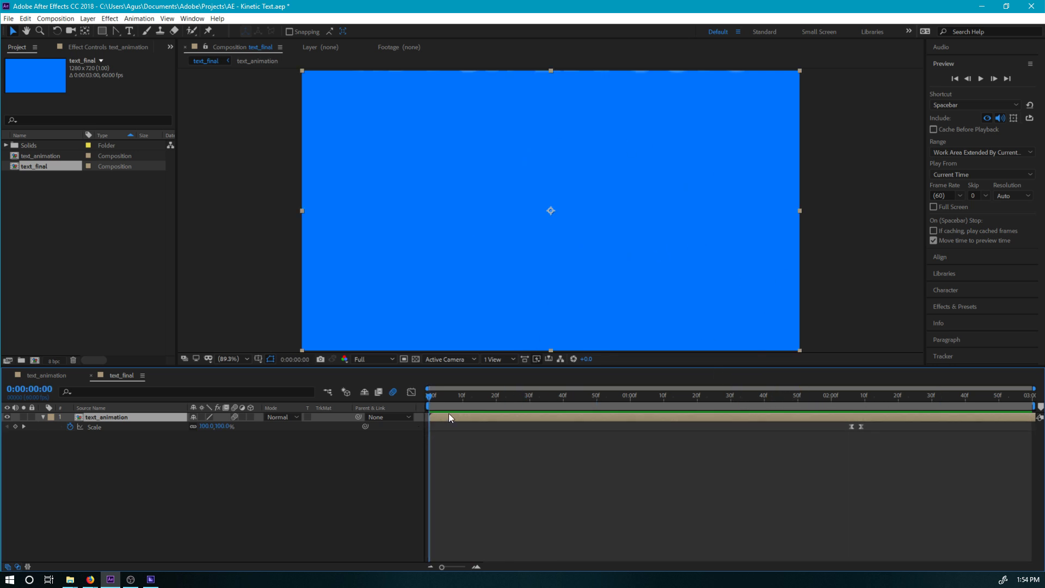
key("space")
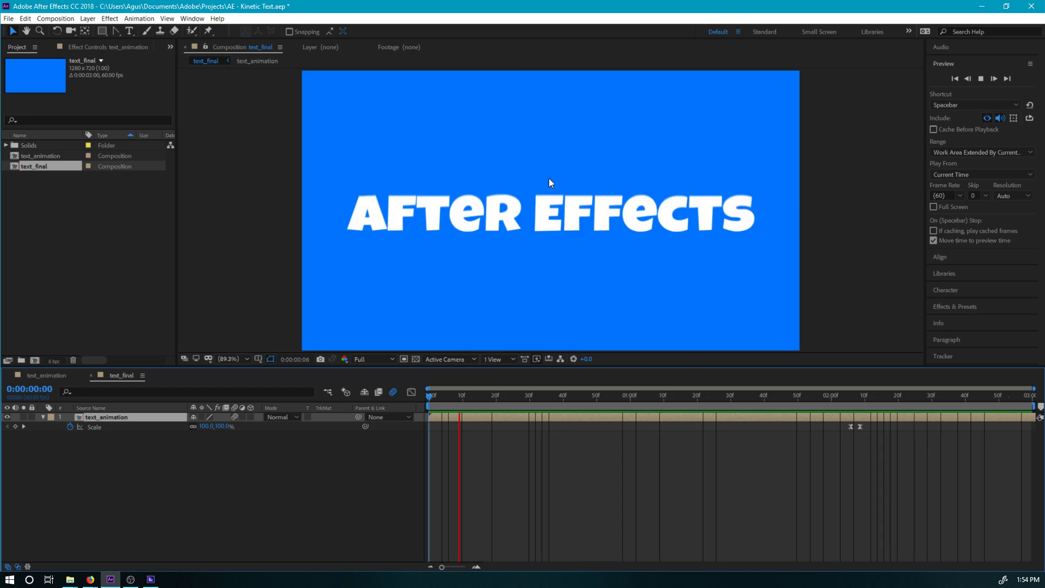
key("space")
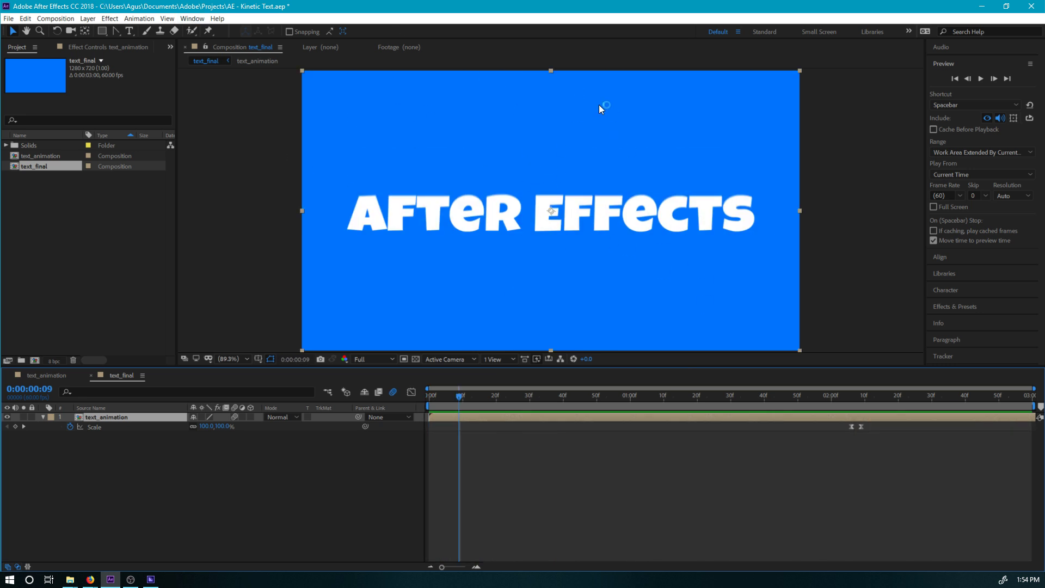
Purge all memory and disk cache, confirming deletion of the 590 MB disk cache.
left_click(59, 19)
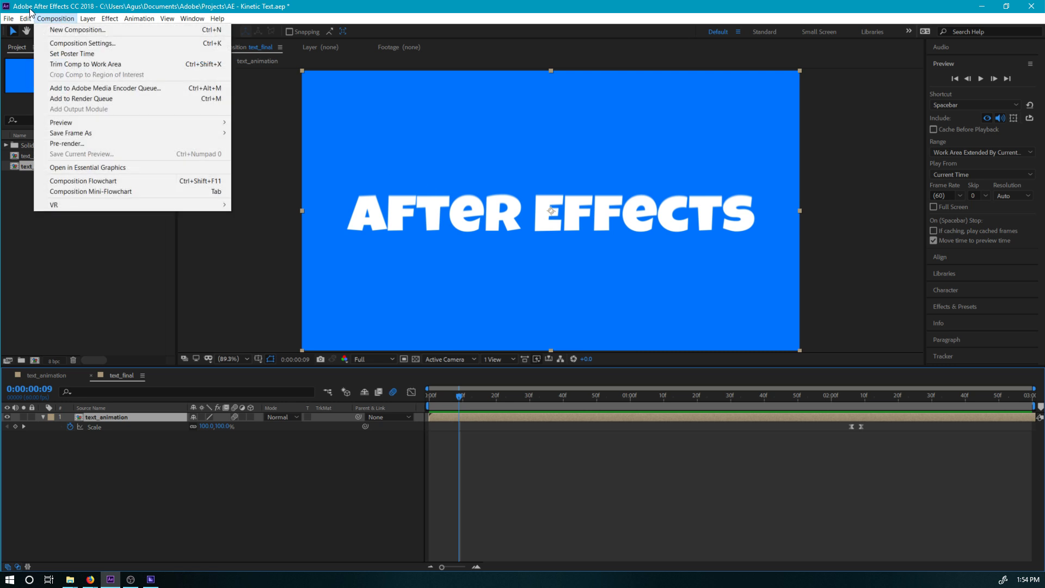
mouse_move(26, 19)
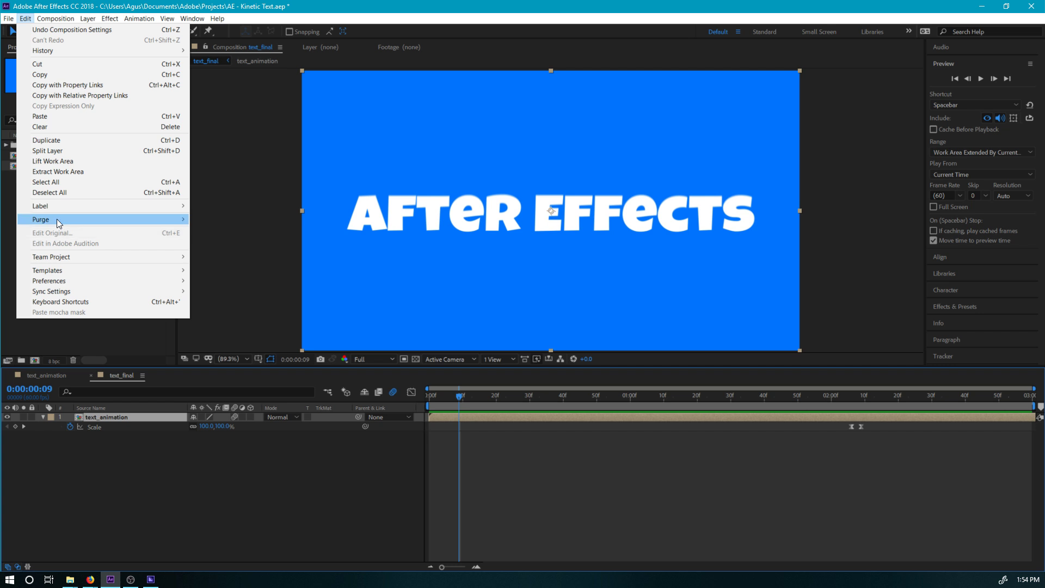
mouse_move(60, 219)
left_click(266, 220)
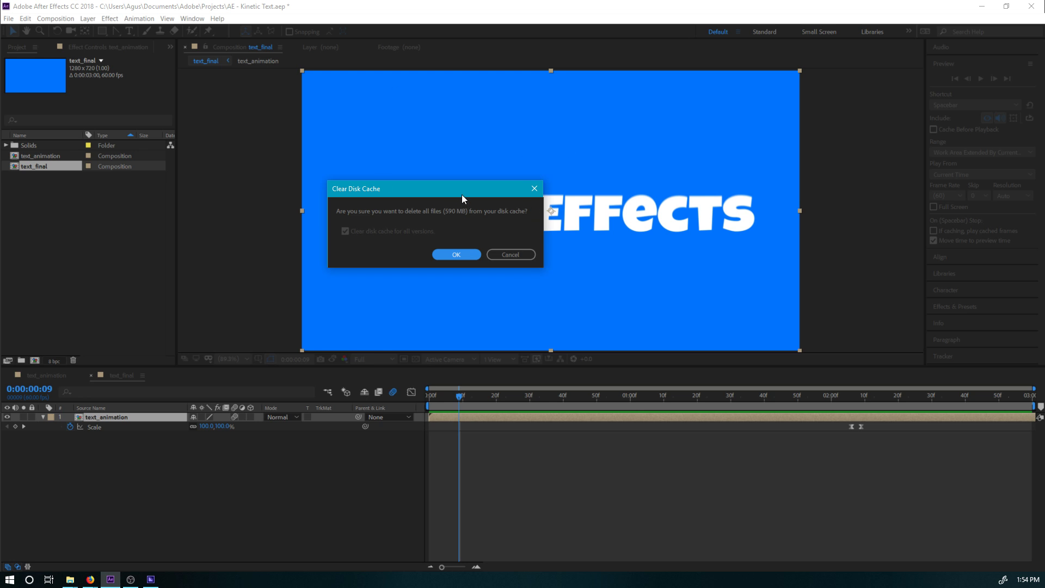
left_click_drag(462, 194, 487, 158)
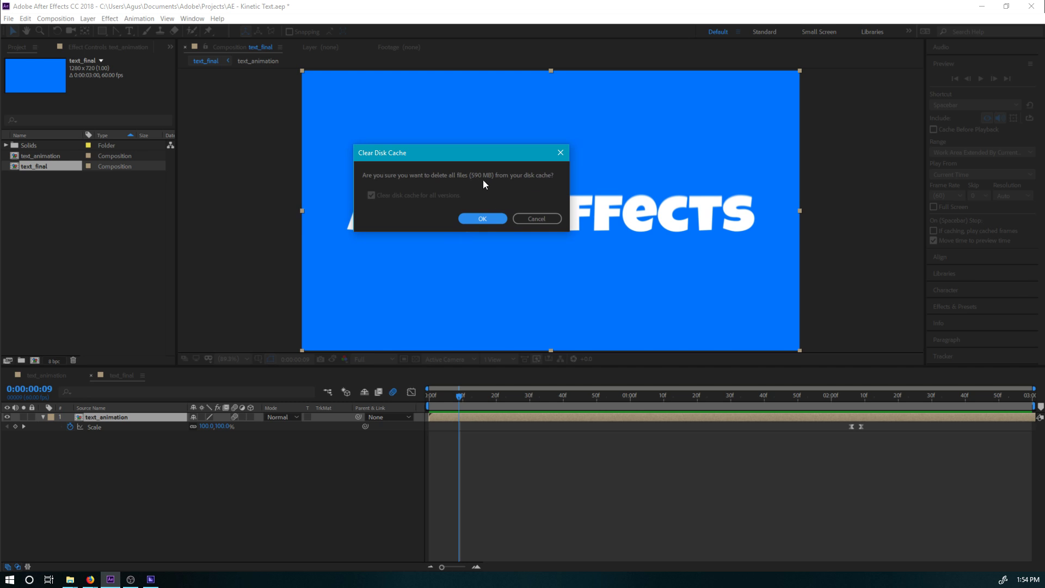
left_click(484, 219)
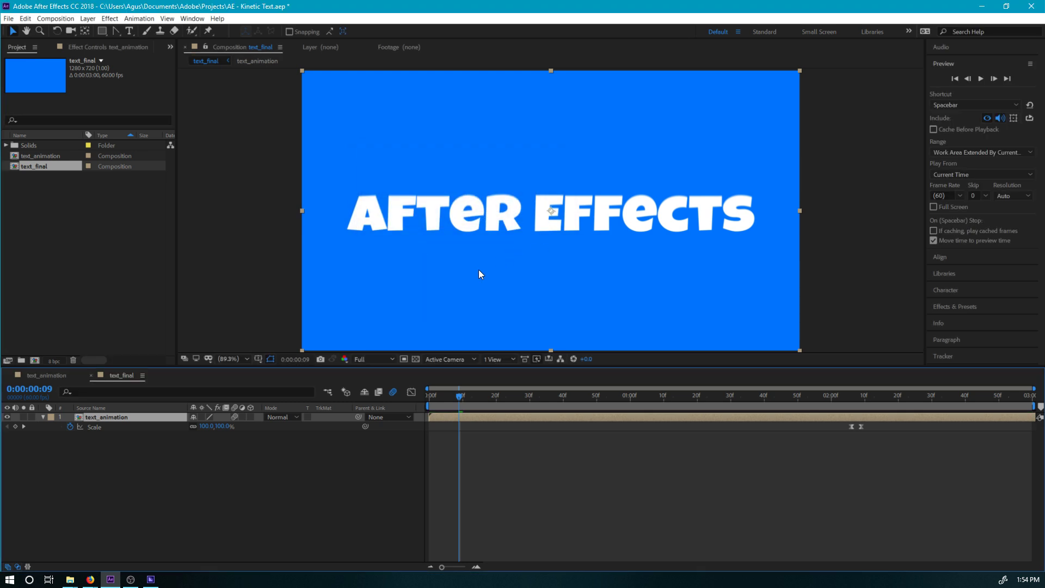
Purge all memory and disk cache again, clearing the remaining 7.5 MB.
left_click(26, 19)
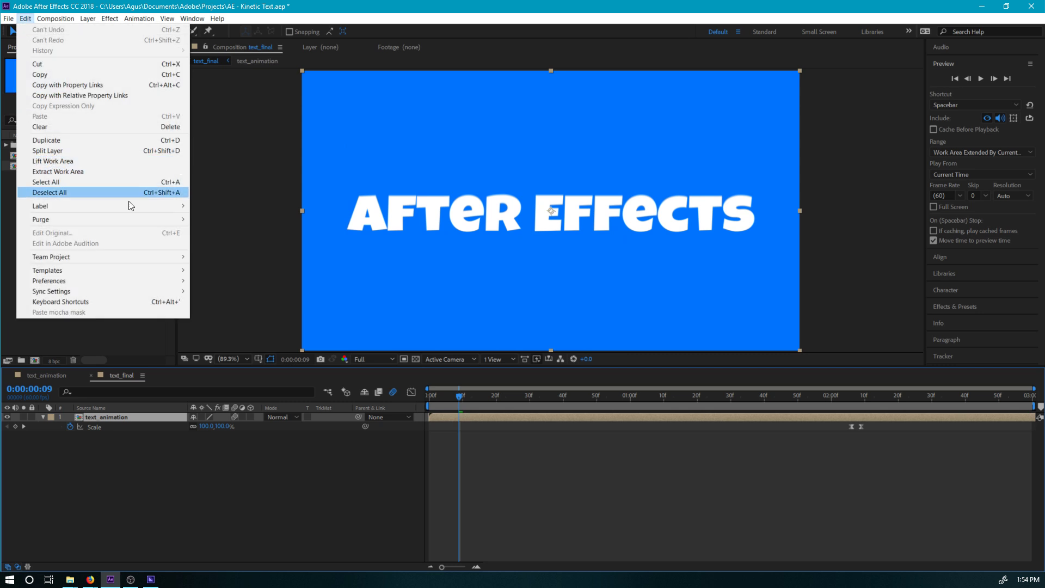
mouse_move(169, 219)
left_click(246, 221)
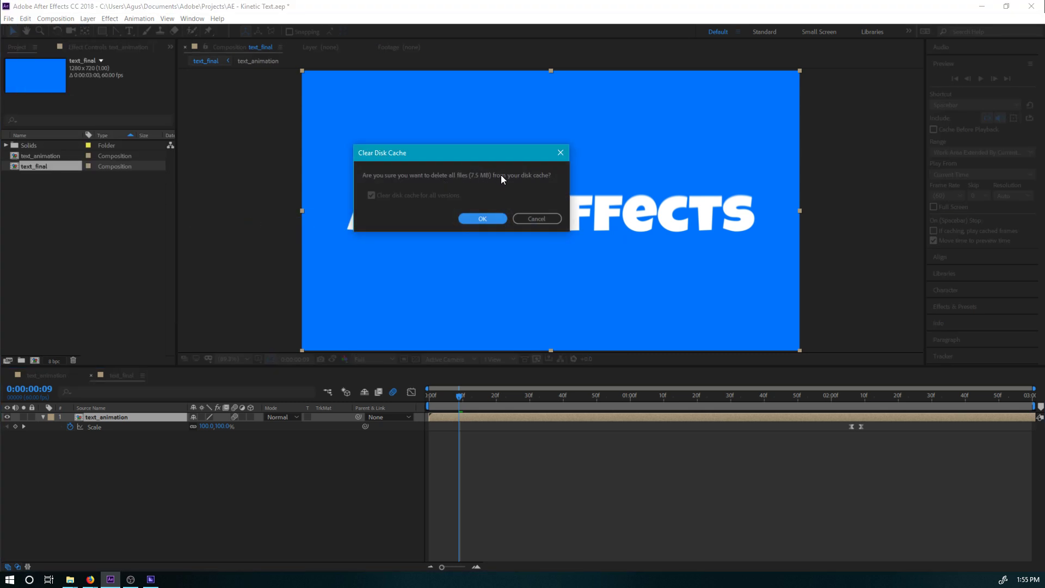
left_click(496, 219)
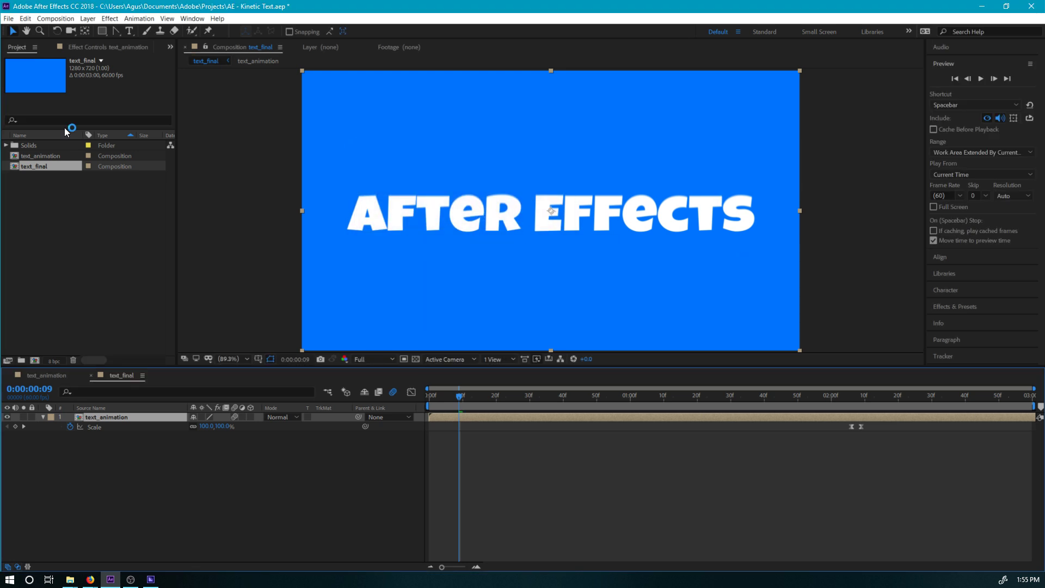